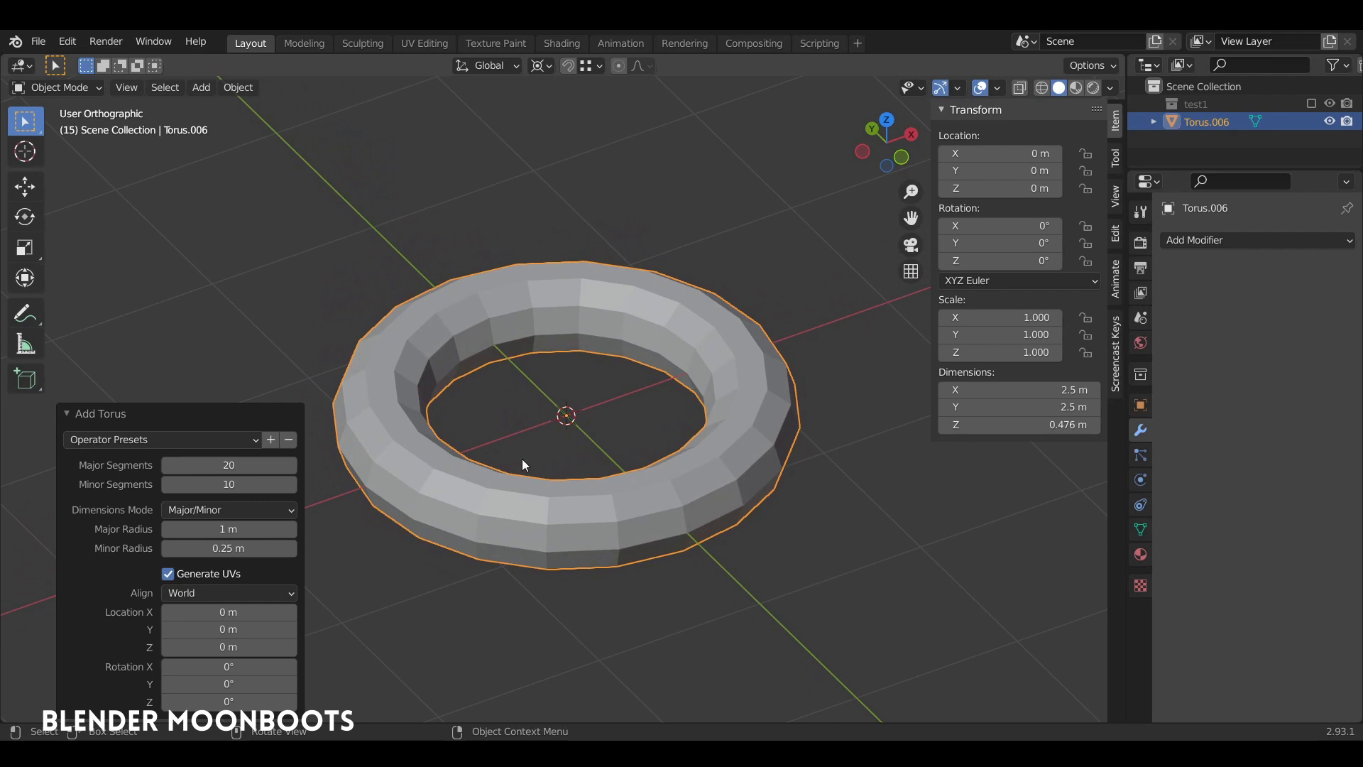
{"action": "mouse_move", "coordinate": [523, 462]}
{"action": "middle_mouse_down"}
{"action": "mouse_move", "coordinate": [566, 425]}
{"action": "mouse_move", "coordinate": [544, 407]}
{"action": "mouse_move", "coordinate": [564, 468]}
{"action": "mouse_move", "coordinate": [547, 458]}
{"action": "middle_mouse_up"}
{"action": "middle_click_drag", "start_coordinate": [585, 506], "coordinate": [455, 387]}
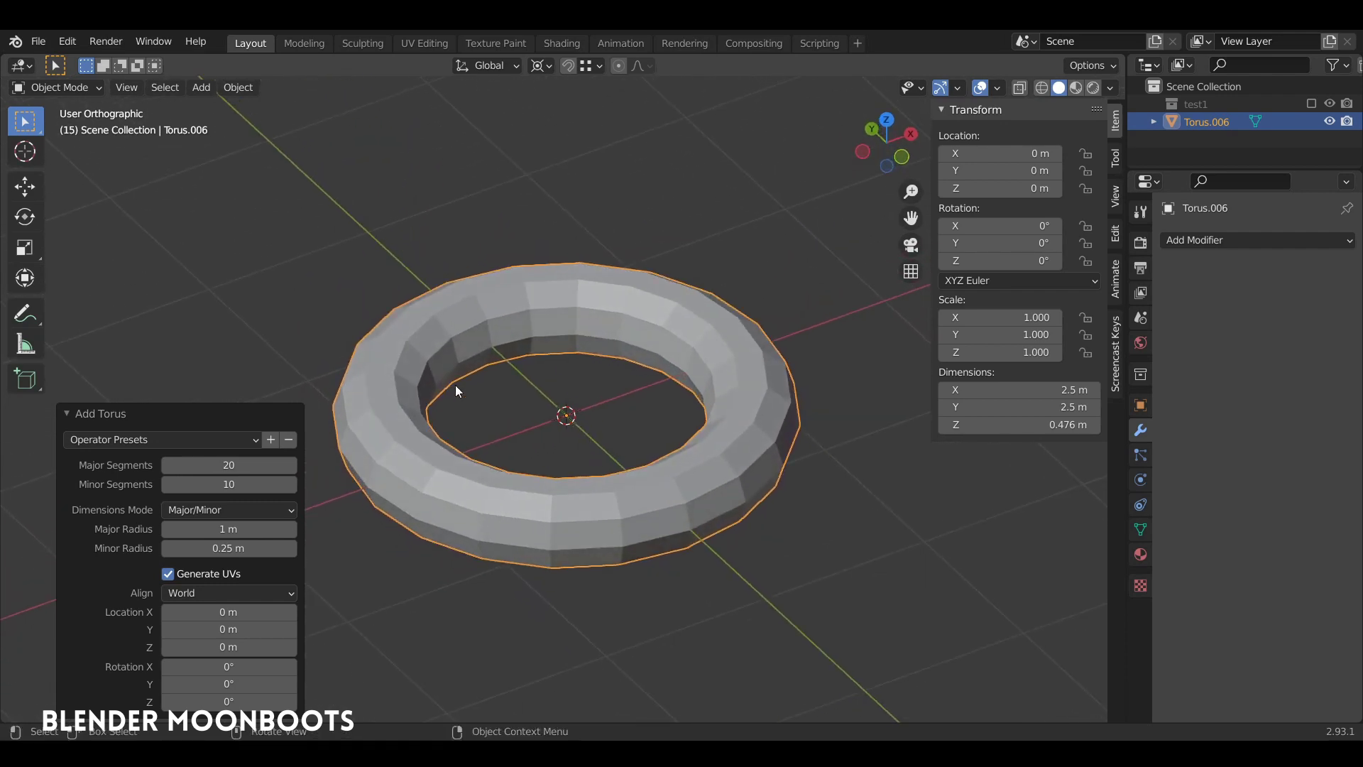
{"action": "mouse_move", "coordinate": [611, 450]}
{"action": "middle_mouse_down"}
{"action": "mouse_move", "coordinate": [602, 419]}
{"action": "mouse_move", "coordinate": [593, 453]}
{"action": "mouse_move", "coordinate": [563, 462]}
{"action": "mouse_move", "coordinate": [600, 462]}
{"action": "mouse_move", "coordinate": [595, 449]}
{"action": "middle_mouse_up"}
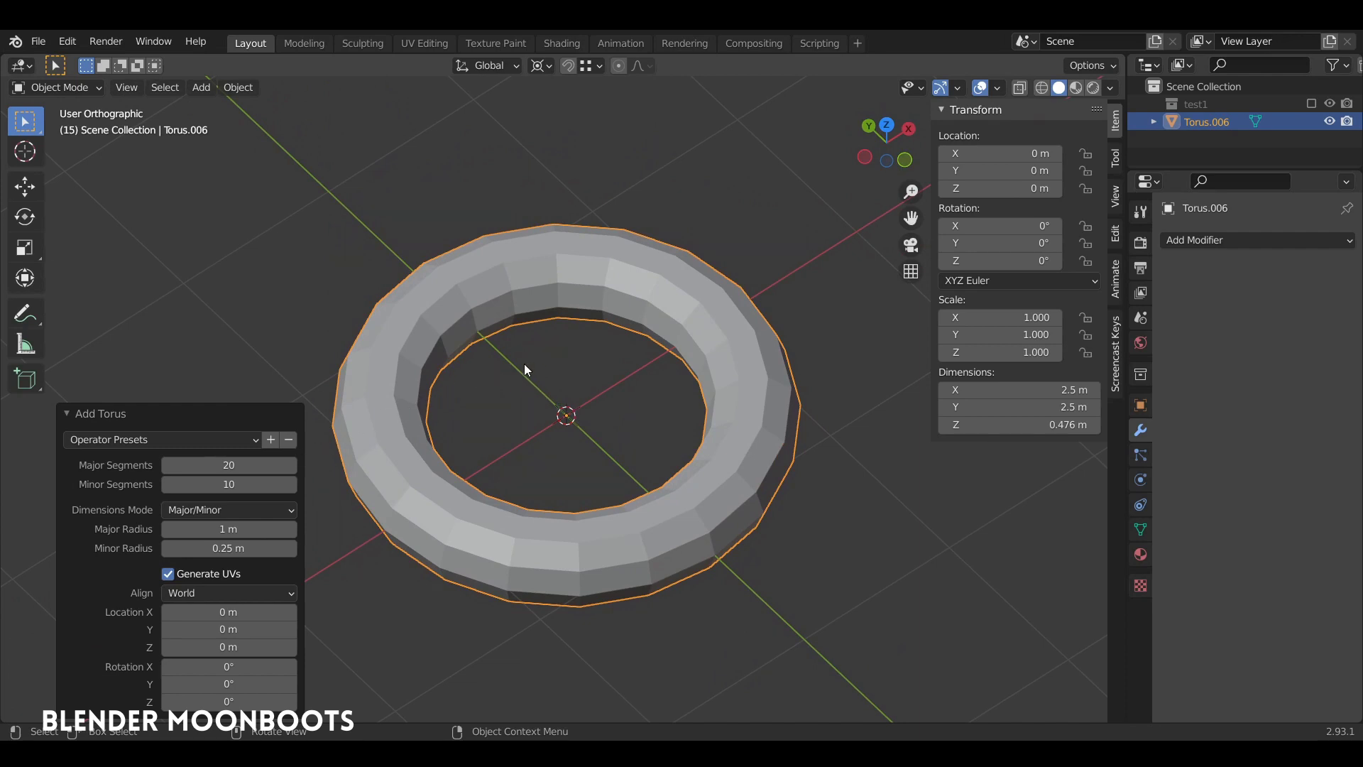
{"action": "middle_click_drag", "start_coordinate": [525, 365], "coordinate": [575, 304]}
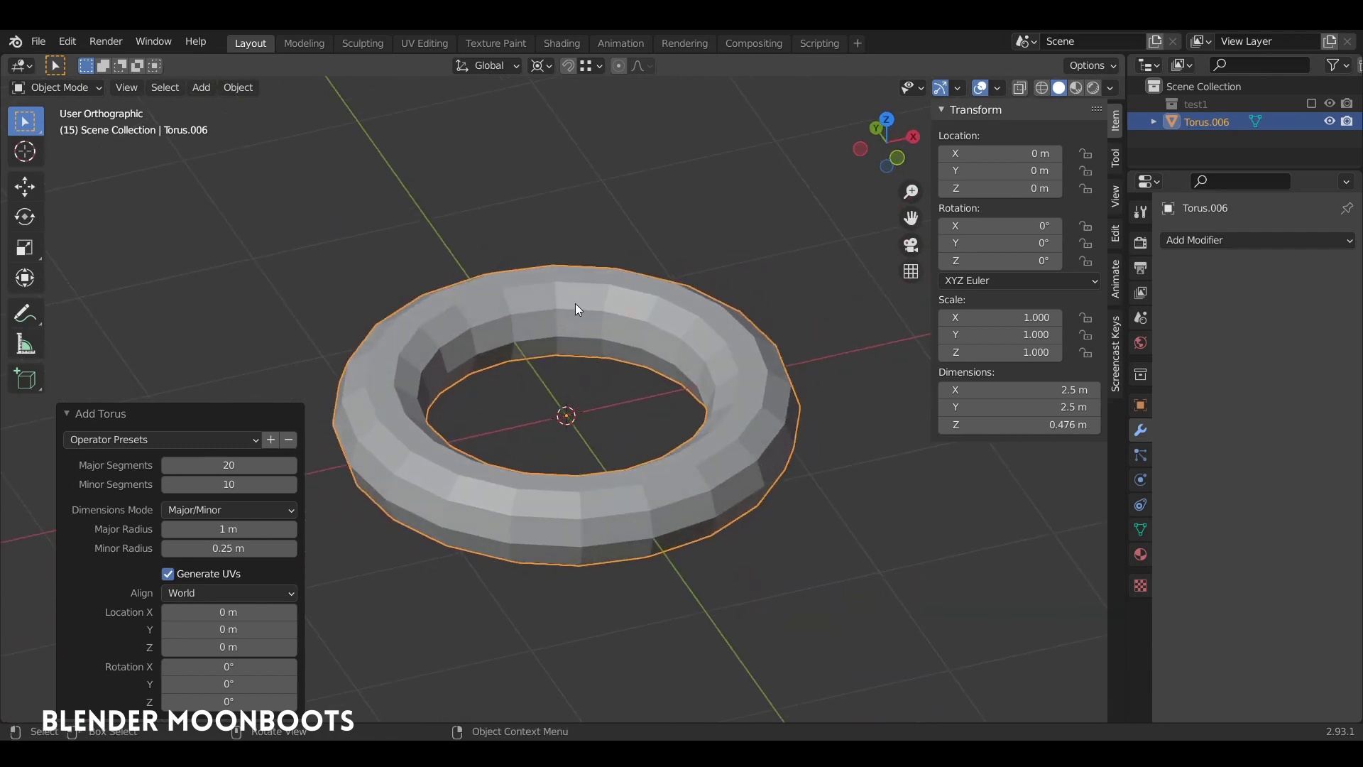
- In Edit Mode, rotate the whole torus mesh 90° about the global X axis
{"action": "key", "text": "Tab"}
{"action": "type", "text": "rx"}
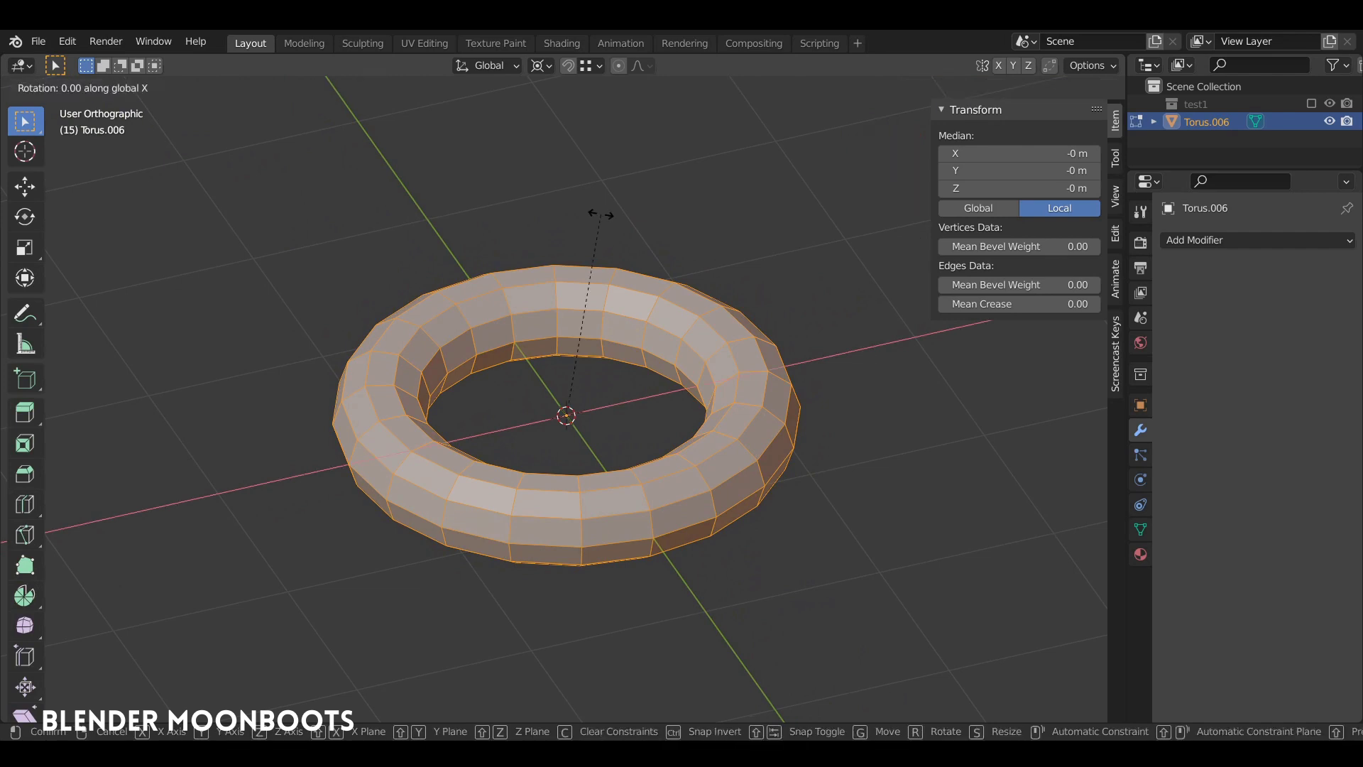
{"action": "type", "text": "90"}
{"action": "key", "text": "Return"}
- With X-ray on in front view, delete the vertices of the torus half on the positive X side, then return to Object Mode
{"action": "key", "text": "KP_1"}
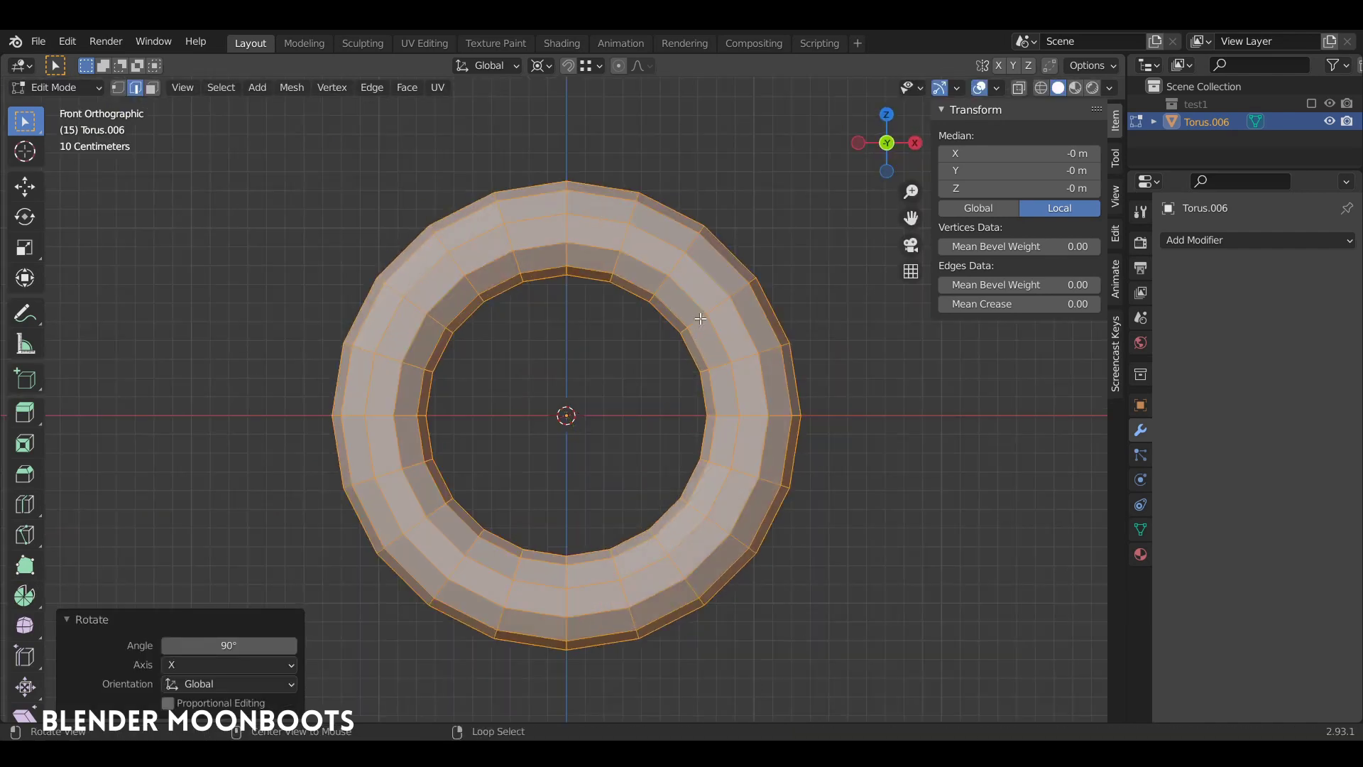
{"action": "key", "text": "alt+z"}
{"action": "scroll", "coordinate": [694, 333], "scroll_direction": "down", "scroll_amount": 2}
{"action": "middle_click_drag", "start_coordinate": [726, 328], "coordinate": [640, 327], "text": "shift"}
{"action": "key", "text": "1"}
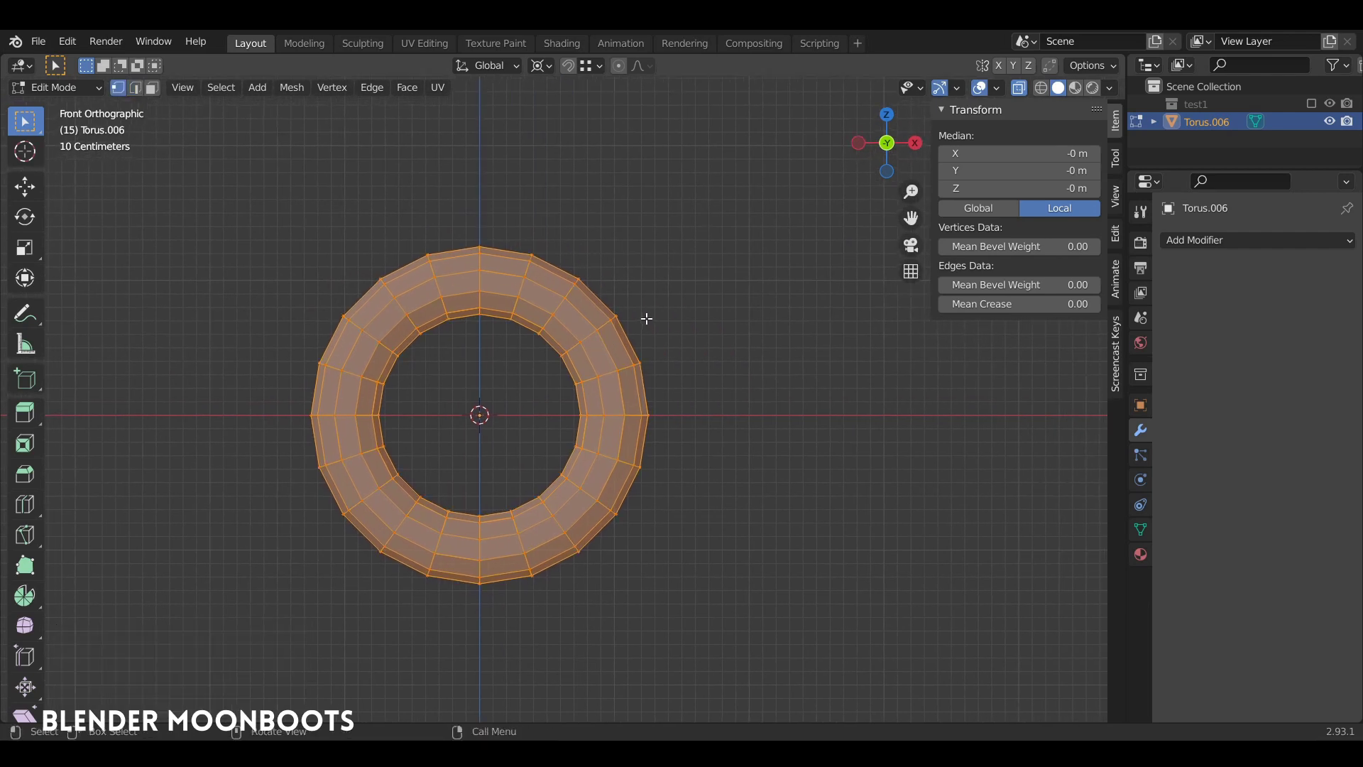
{"action": "key", "text": "alt+a"}
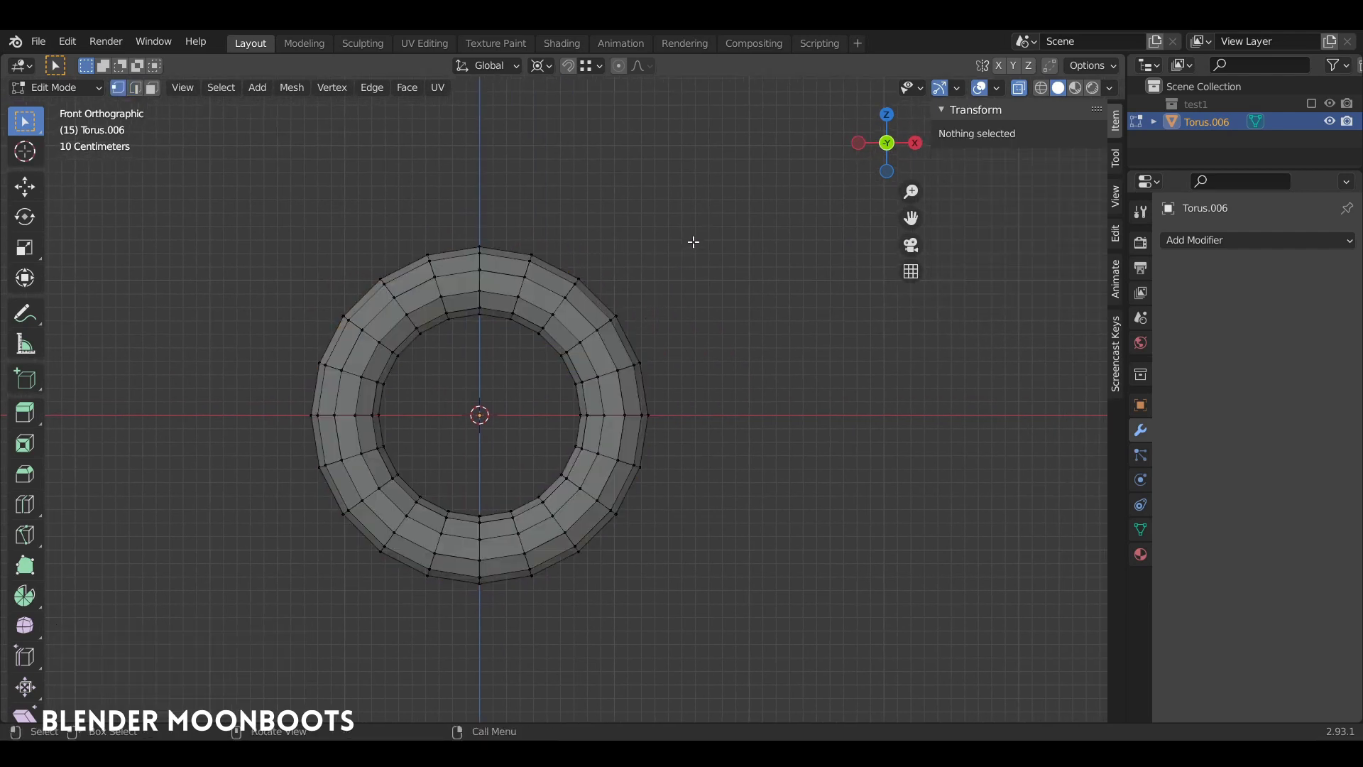
{"action": "left_click_drag", "start_coordinate": [723, 188], "coordinate": [499, 632]}
{"action": "key", "text": "x"}
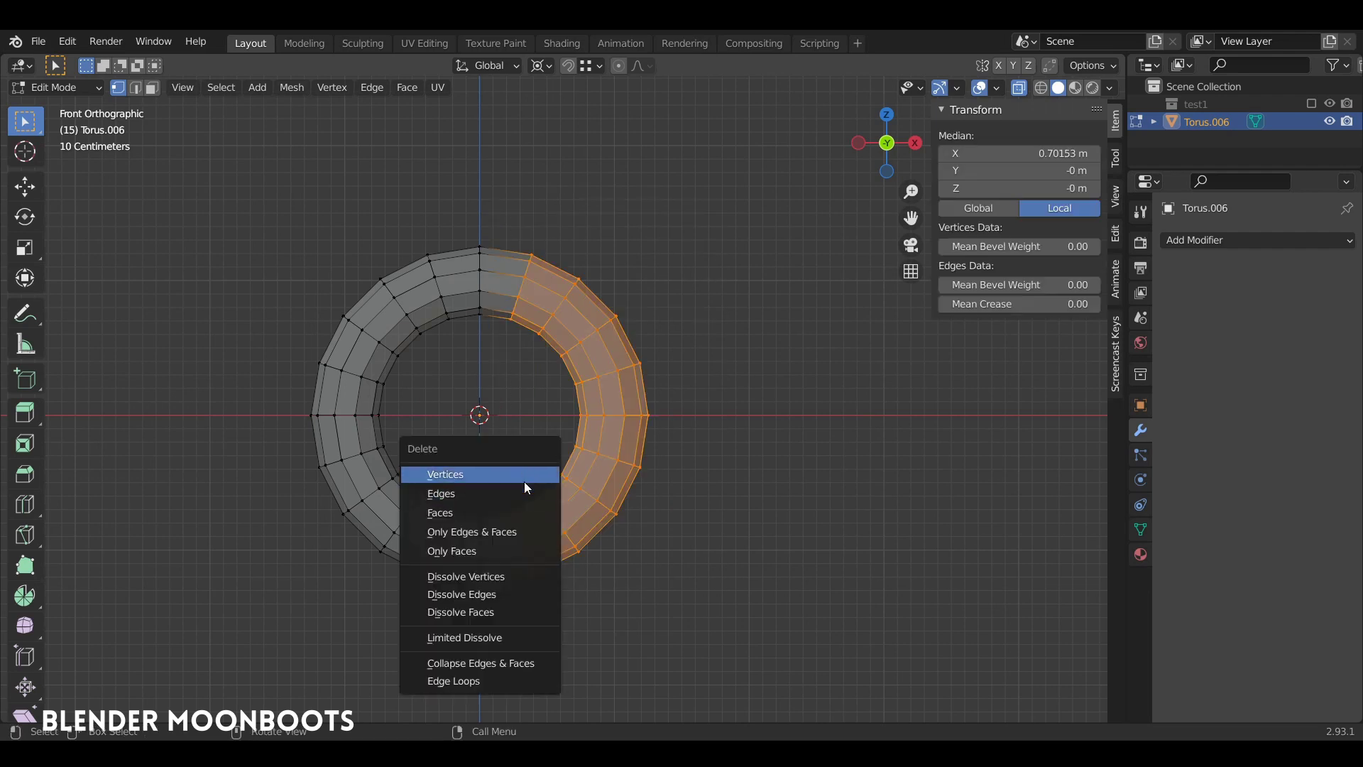
{"action": "left_click", "coordinate": [451, 470]}
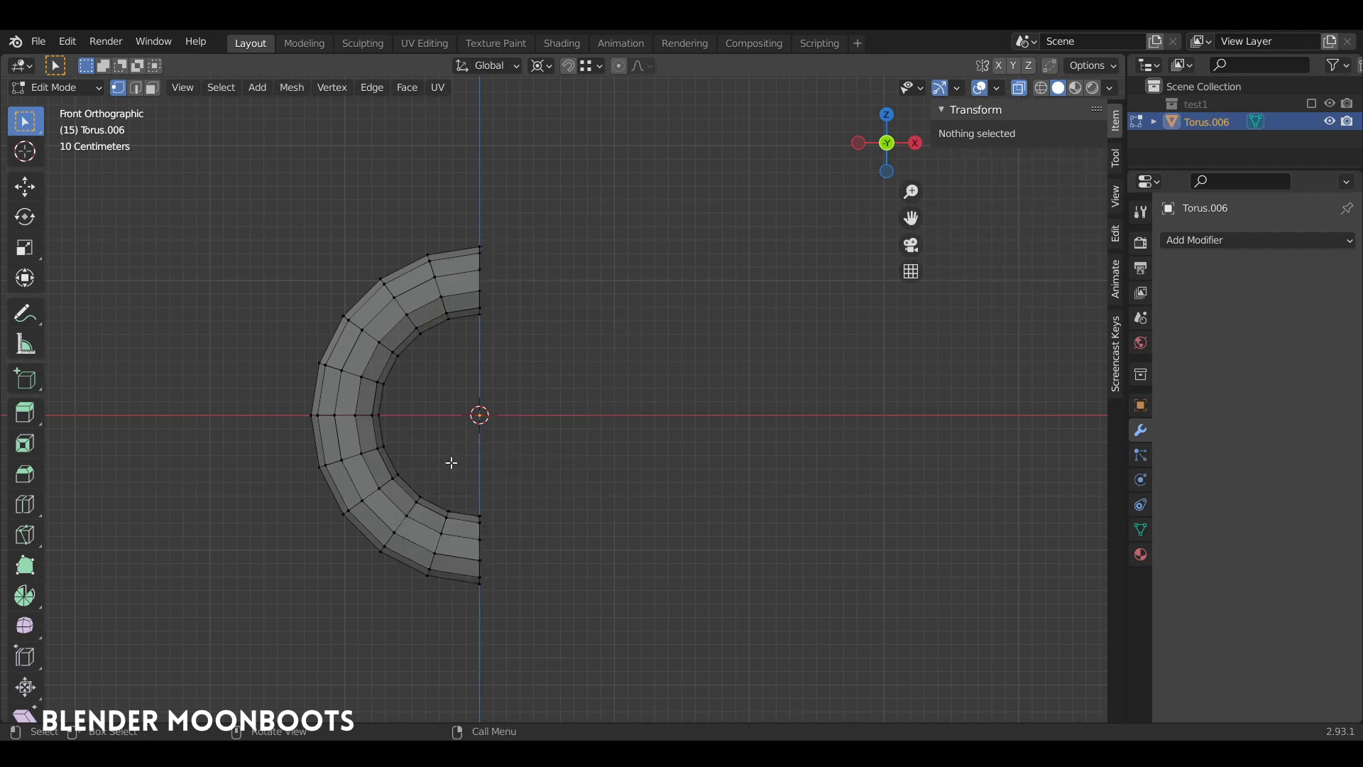
{"action": "middle_click_drag", "start_coordinate": [492, 403], "coordinate": [436, 447]}
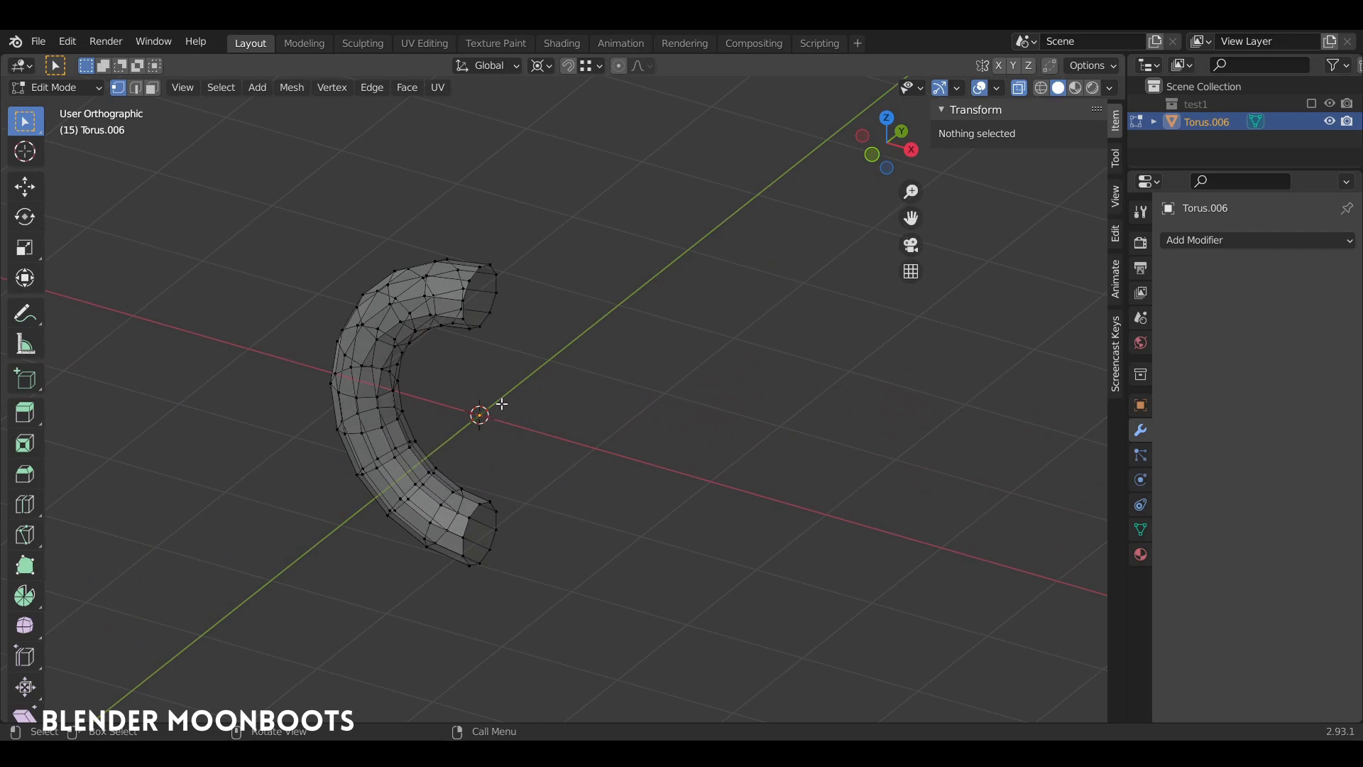
{"action": "key", "text": "Tab"}
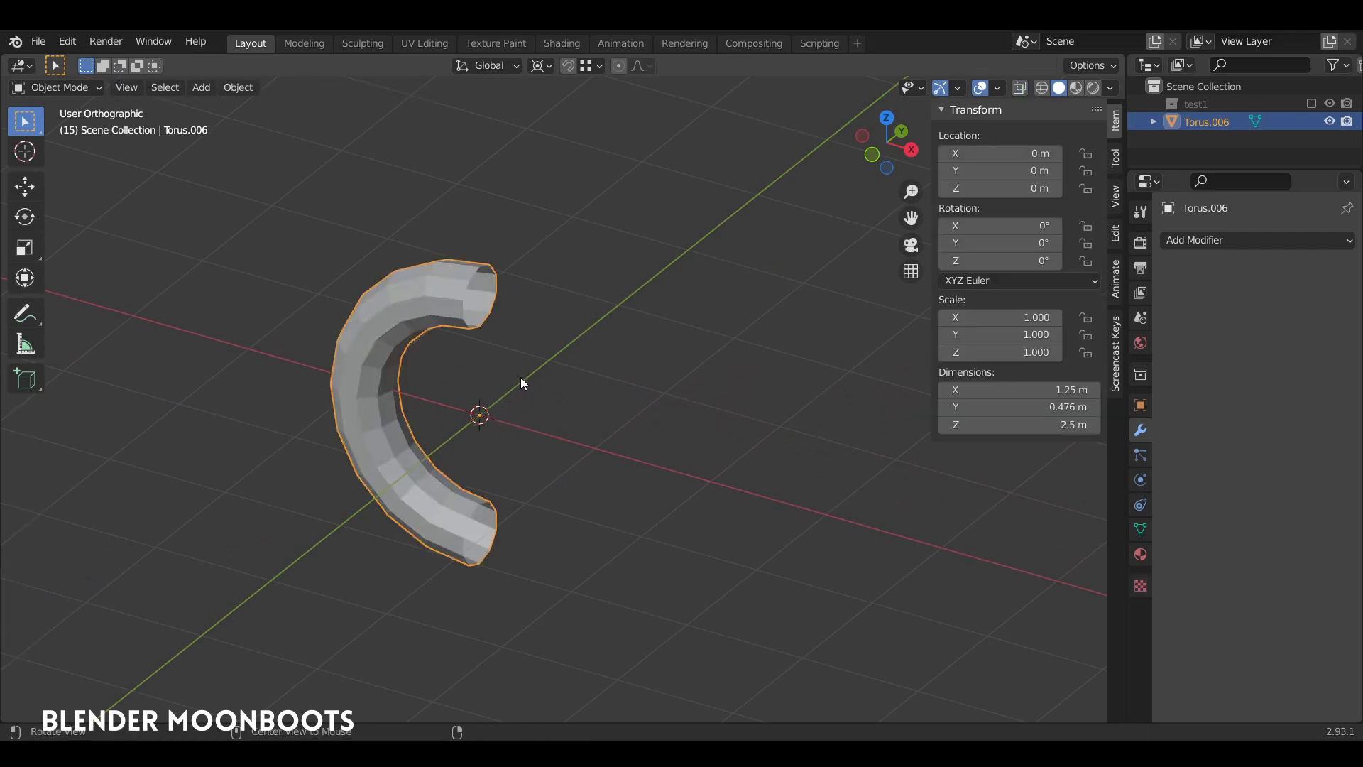
{"action": "middle_click_drag", "start_coordinate": [521, 384], "coordinate": [549, 382], "text": "shift"}
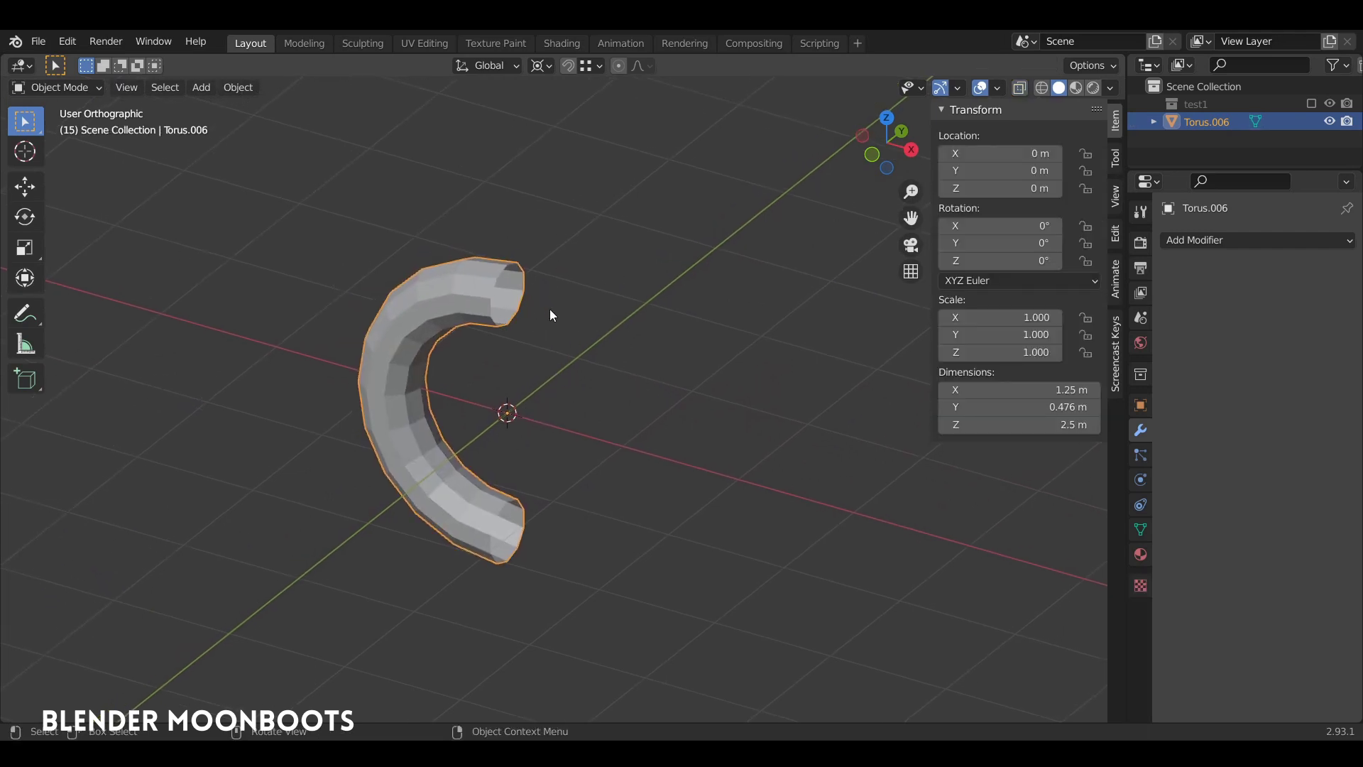
{"action": "middle_click_drag", "start_coordinate": [554, 317], "coordinate": [480, 360]}
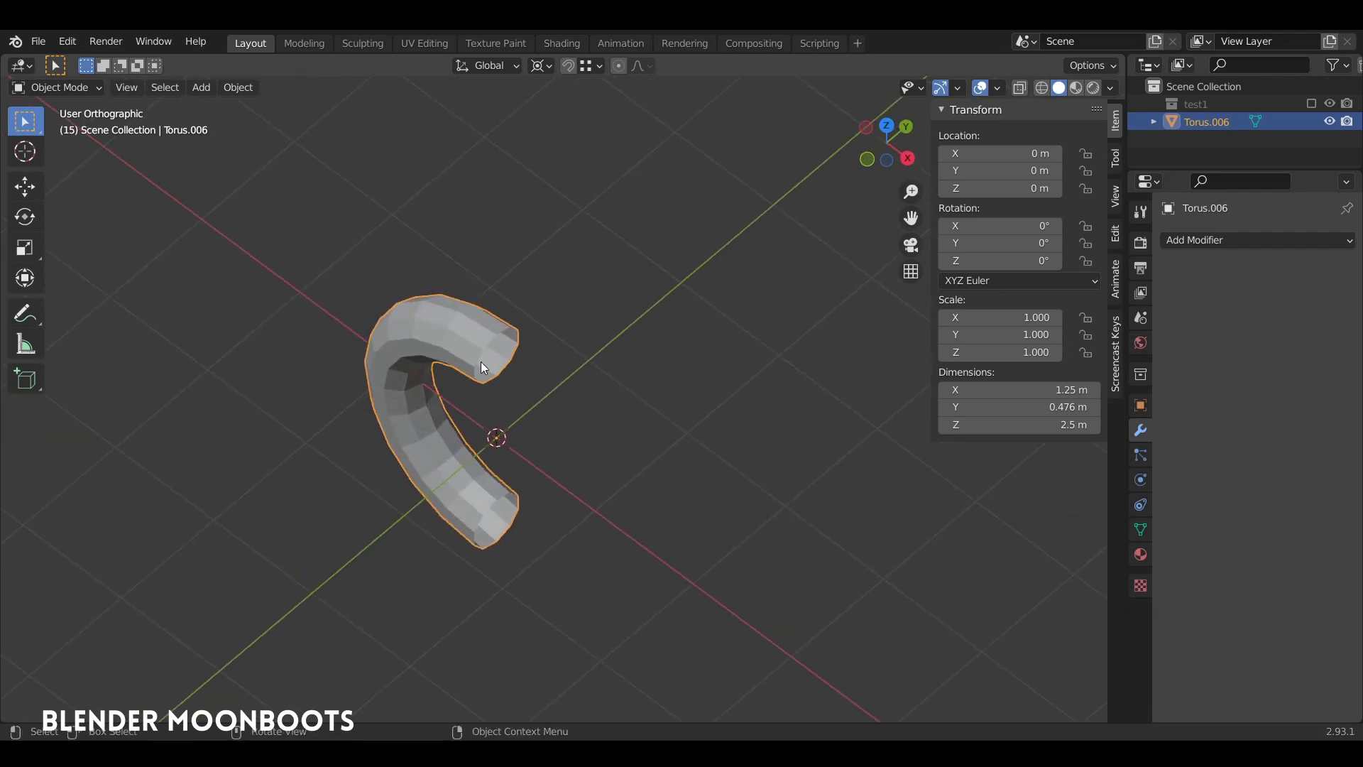
{"action": "mouse_move", "coordinate": [527, 430]}
{"action": "middle_mouse_down"}
{"action": "mouse_move", "coordinate": [526, 414]}
{"action": "mouse_move", "coordinate": [590, 393]}
{"action": "mouse_move", "coordinate": [555, 366]}
{"action": "mouse_move", "coordinate": [597, 388]}
{"action": "mouse_move", "coordinate": [558, 441]}
{"action": "mouse_move", "coordinate": [518, 424]}
{"action": "middle_mouse_up"}
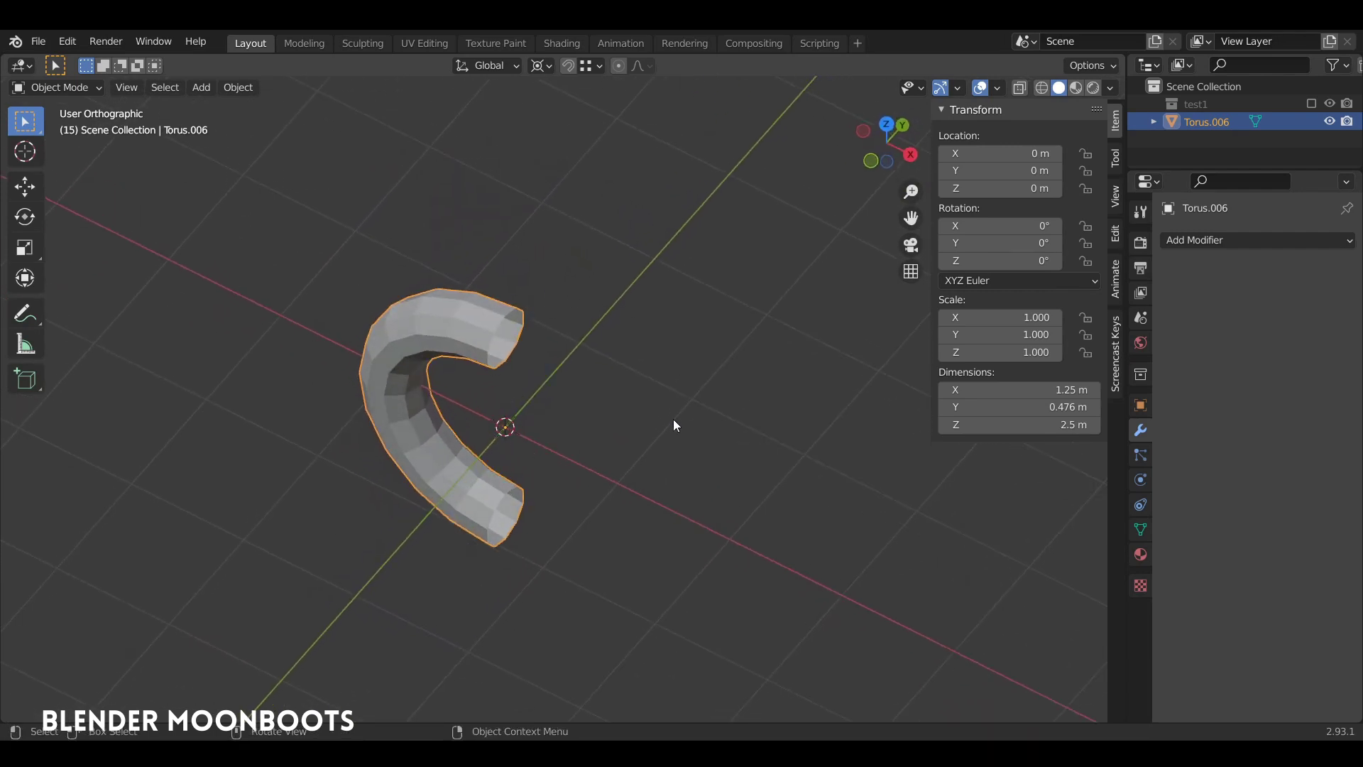
{"action": "middle_click_drag", "start_coordinate": [575, 431], "coordinate": [608, 369]}
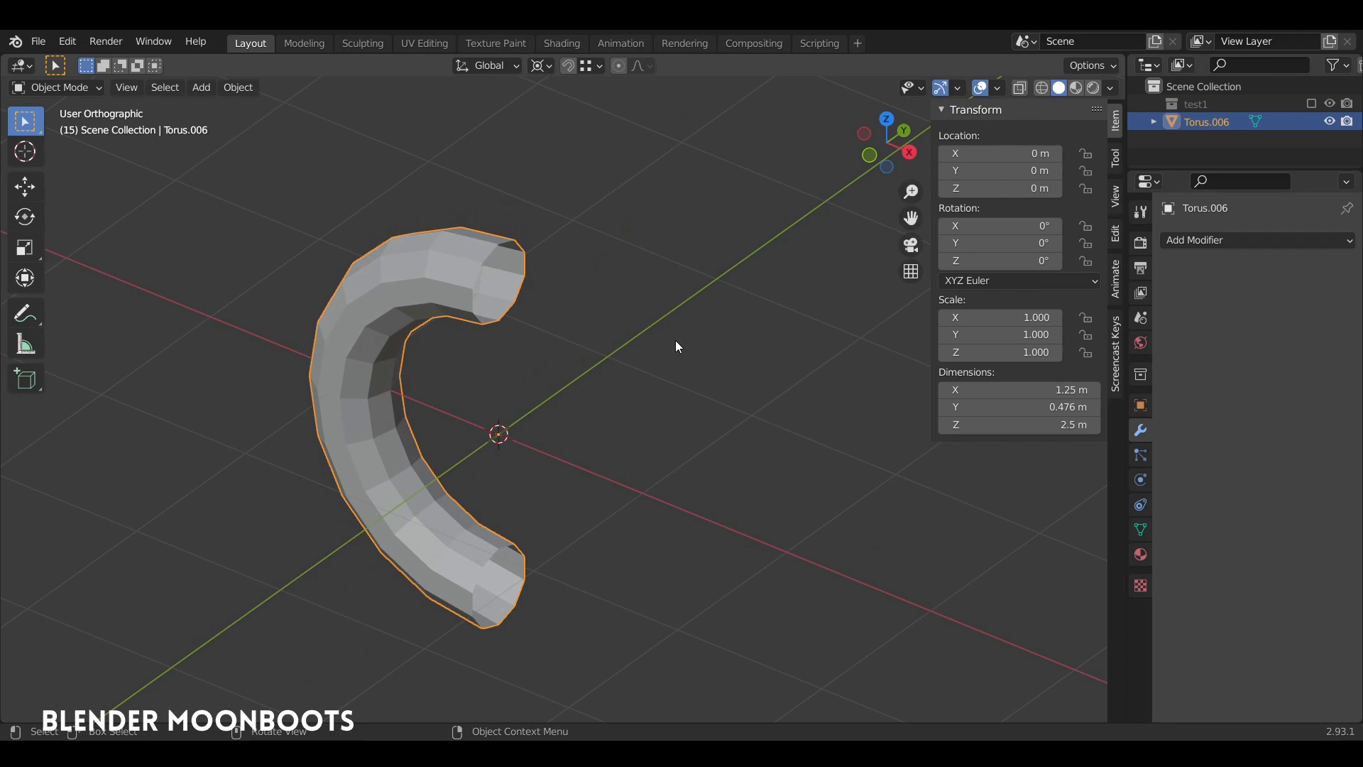
- Add a Mirror modifier to the half torus and create a Plain Axes empty at the world origin
{"action": "left_click", "coordinate": [1203, 240]}
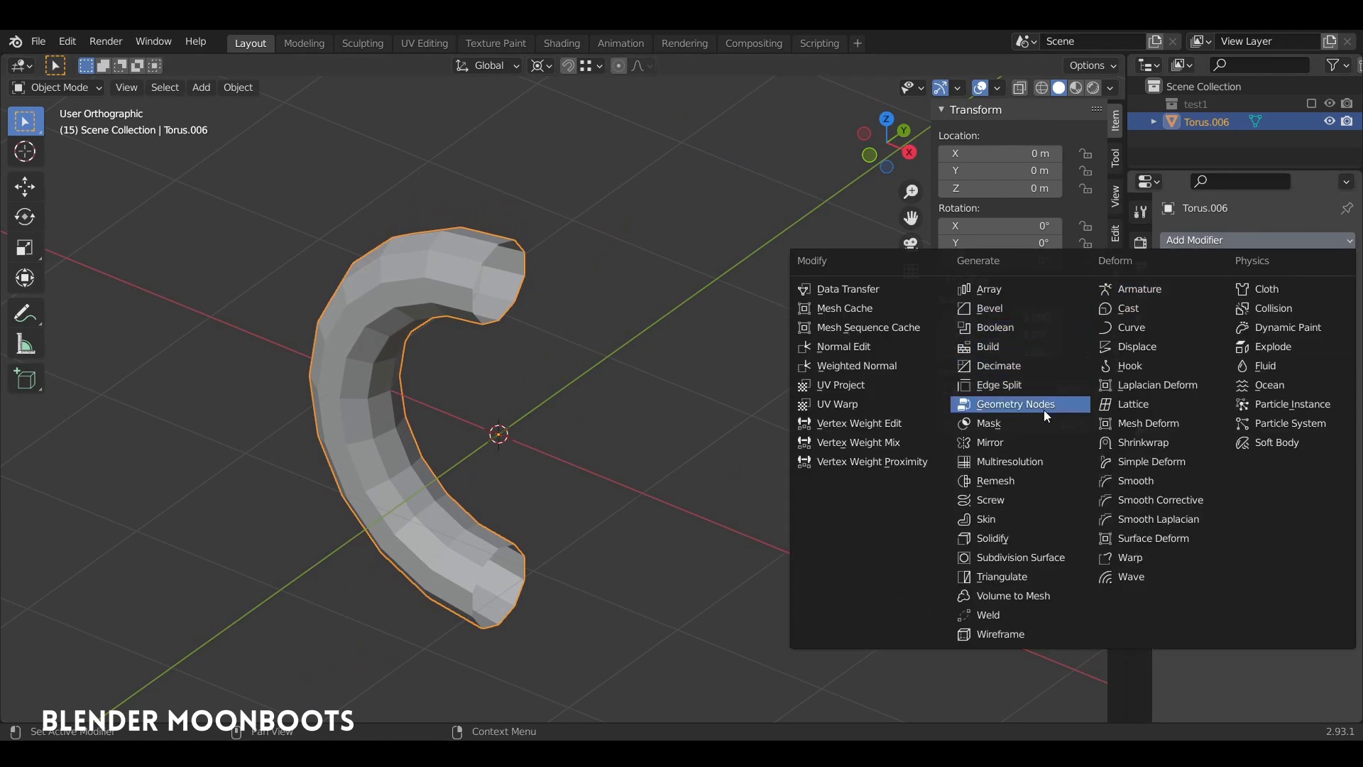
{"action": "left_click", "coordinate": [1034, 444]}
{"action": "key", "text": "shift+a"}
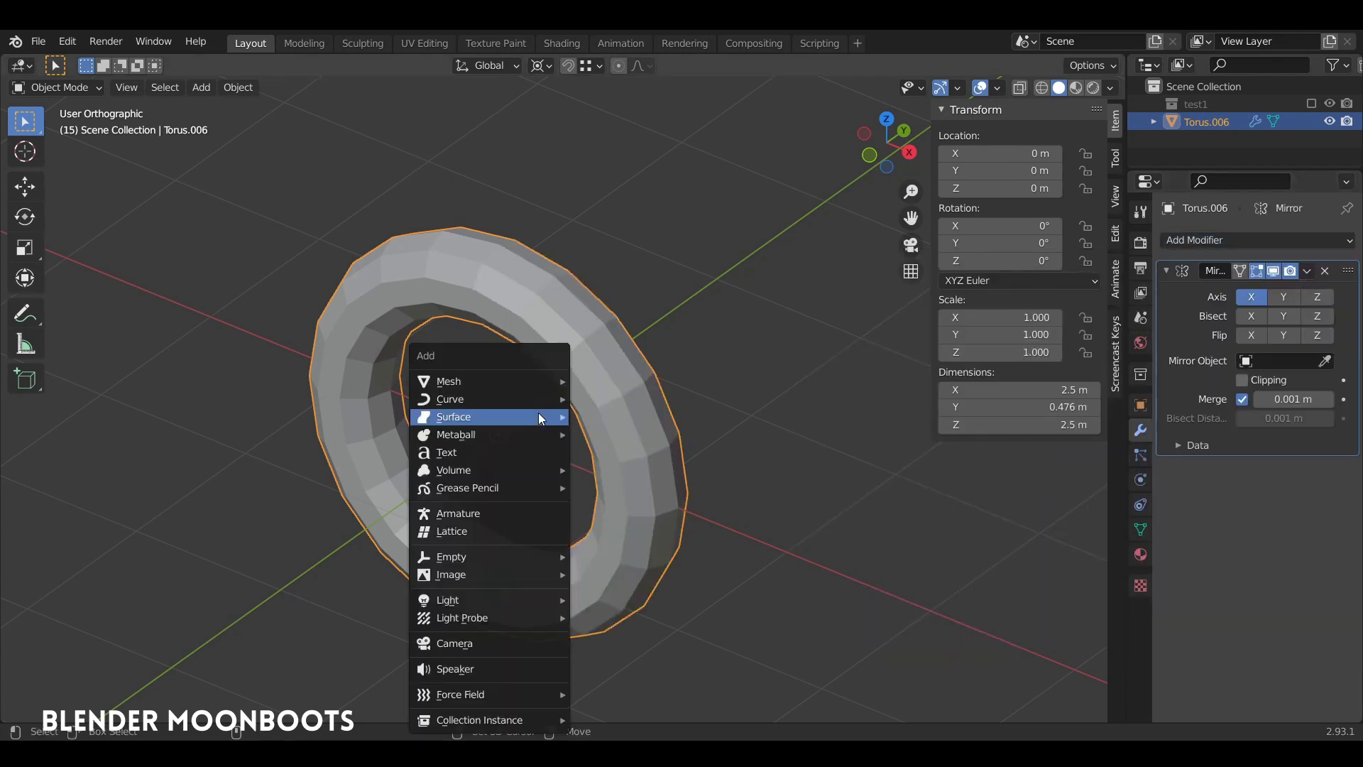
{"action": "mouse_move", "coordinate": [483, 556]}
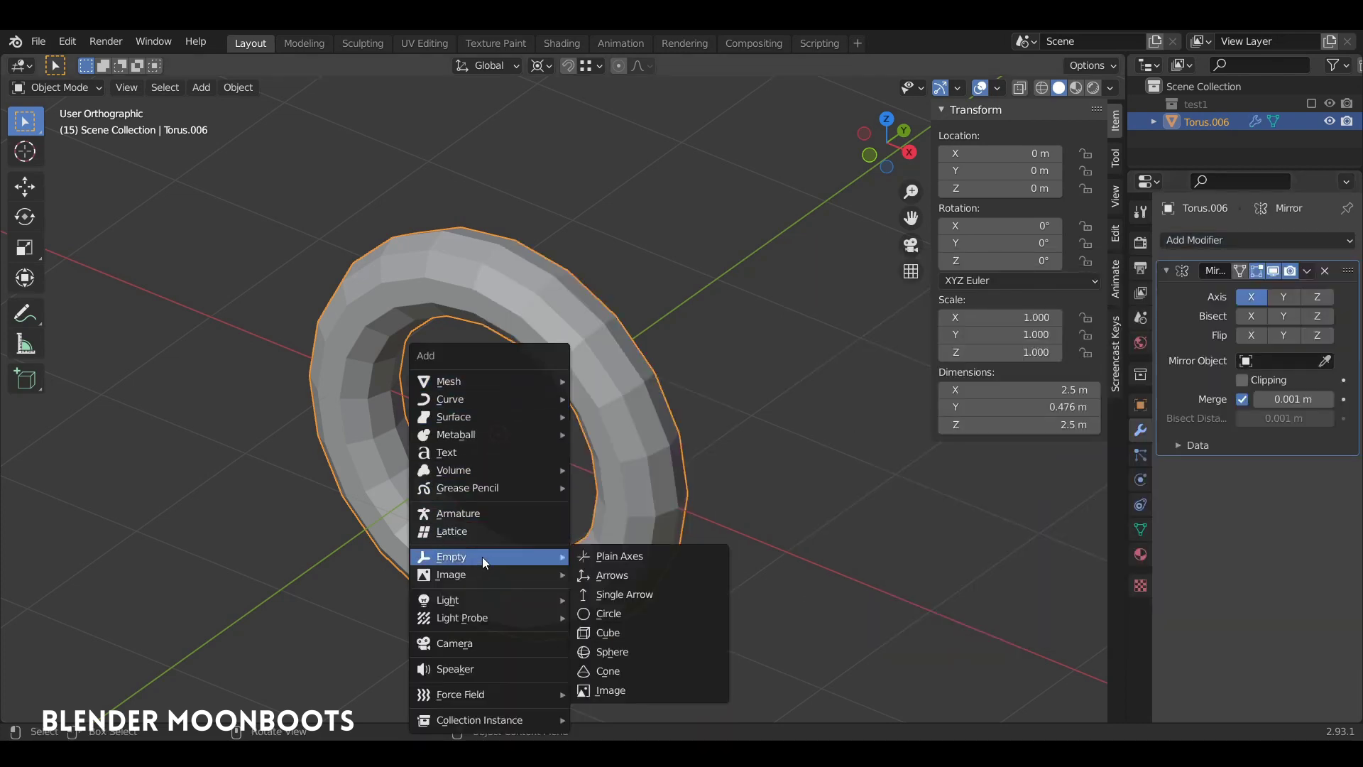
{"action": "left_click", "coordinate": [626, 555]}
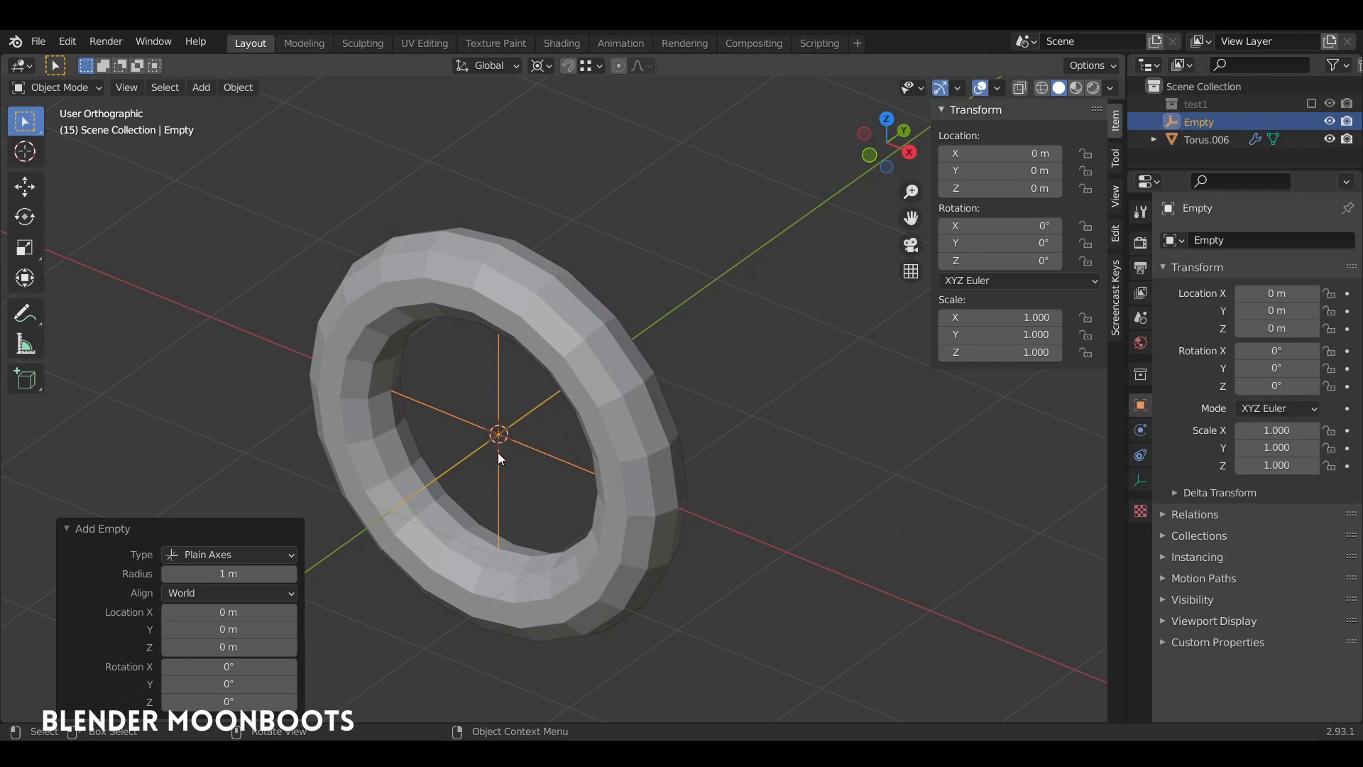
- Set the empty as the Mirror Object in the half torus's Mirror modifier
{"action": "left_click", "coordinate": [551, 387]}
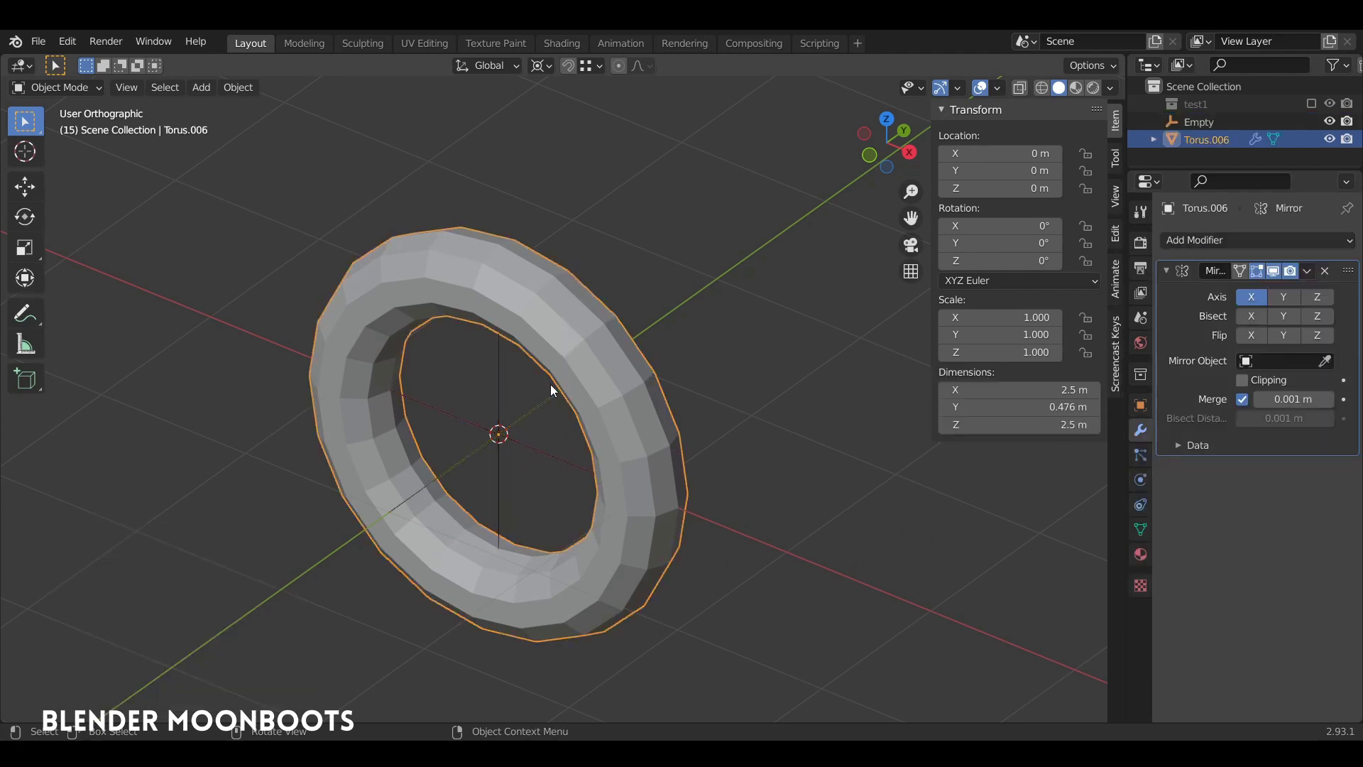
{"action": "middle_click_drag", "start_coordinate": [499, 458], "coordinate": [587, 390]}
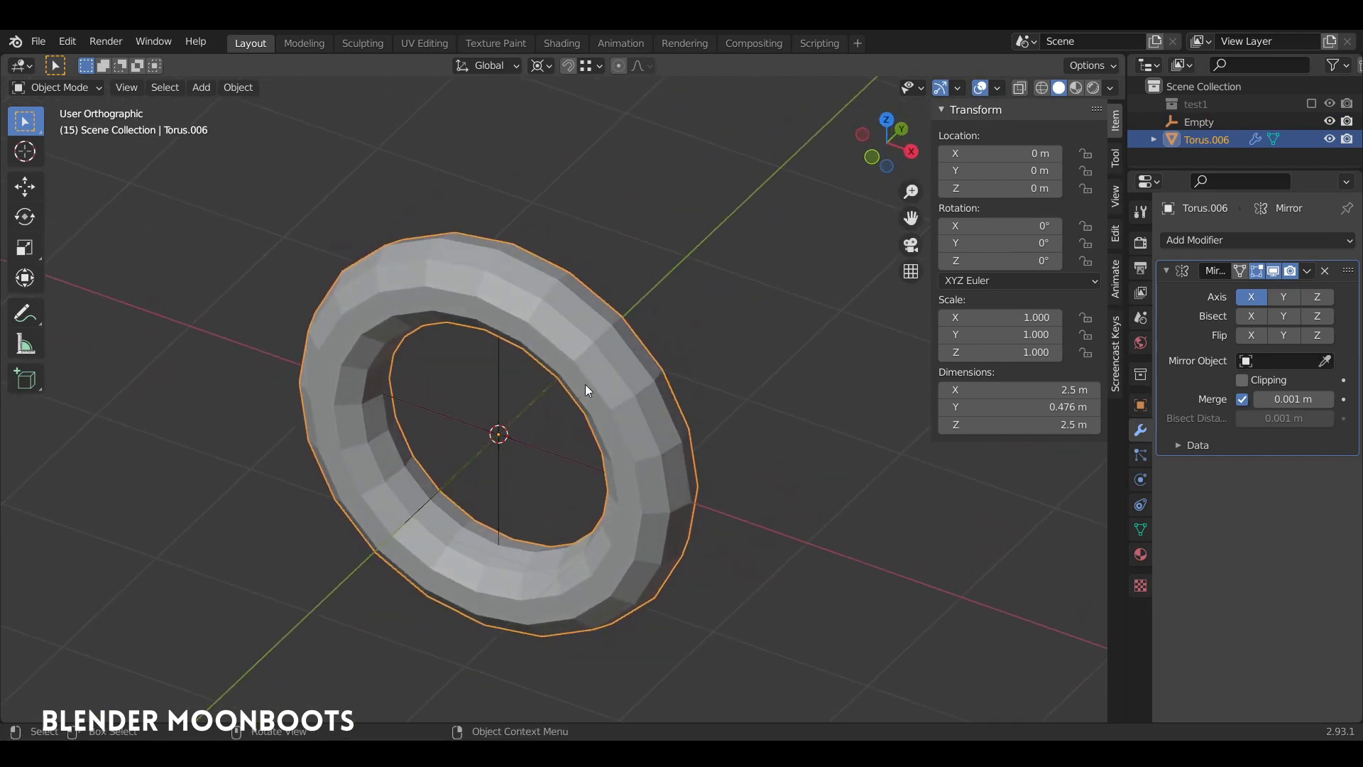
{"action": "left_click", "coordinate": [1326, 361]}
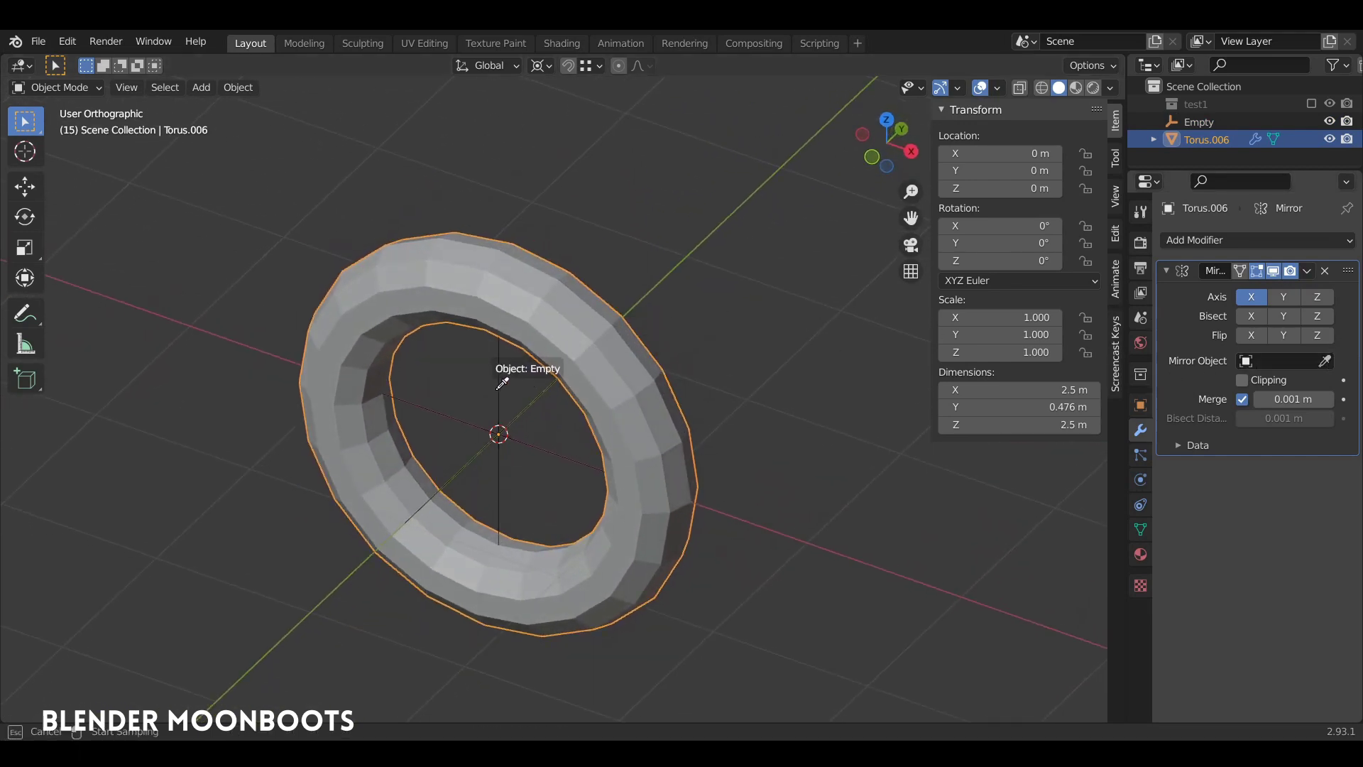
{"action": "left_click", "coordinate": [504, 385]}
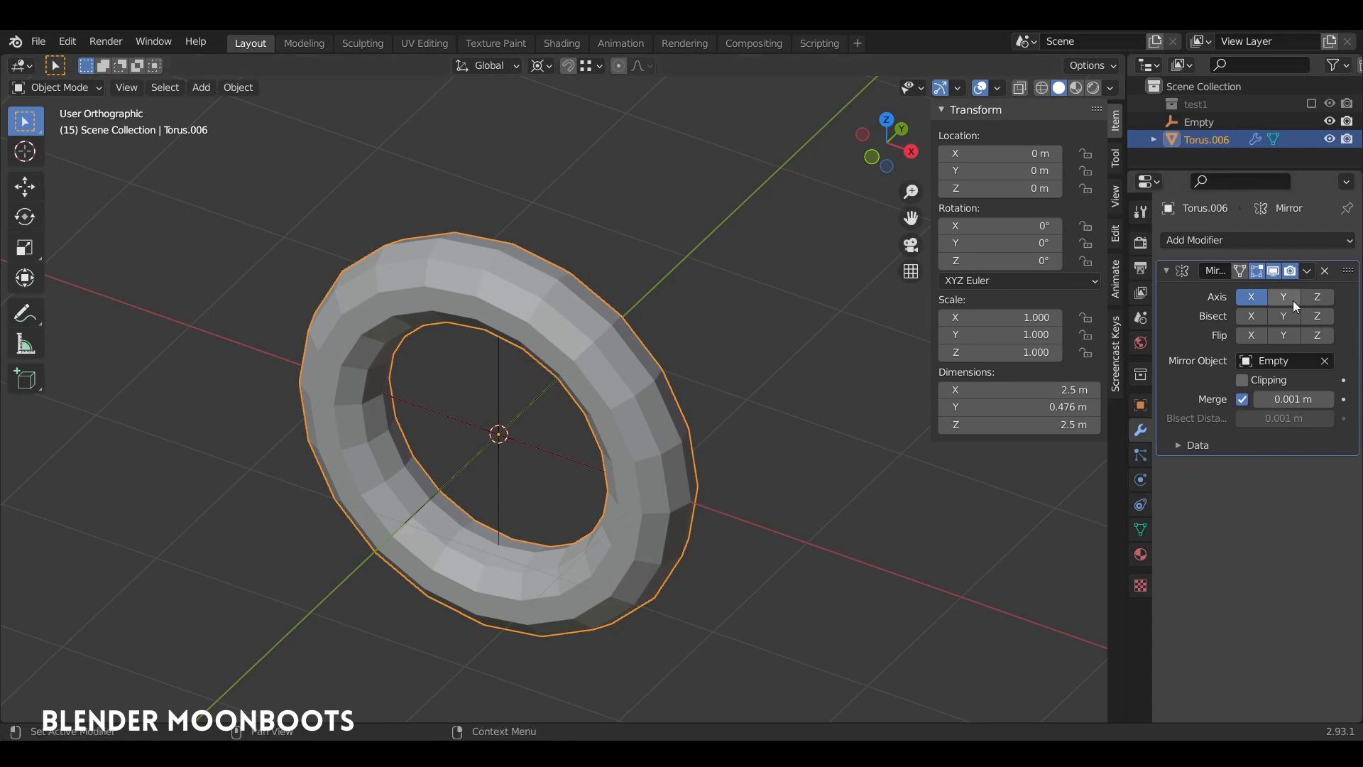
- Change the Mirror modifier's axis from X to Y and enable Bisect and Flip on Y
{"action": "left_click", "coordinate": [1261, 296]}
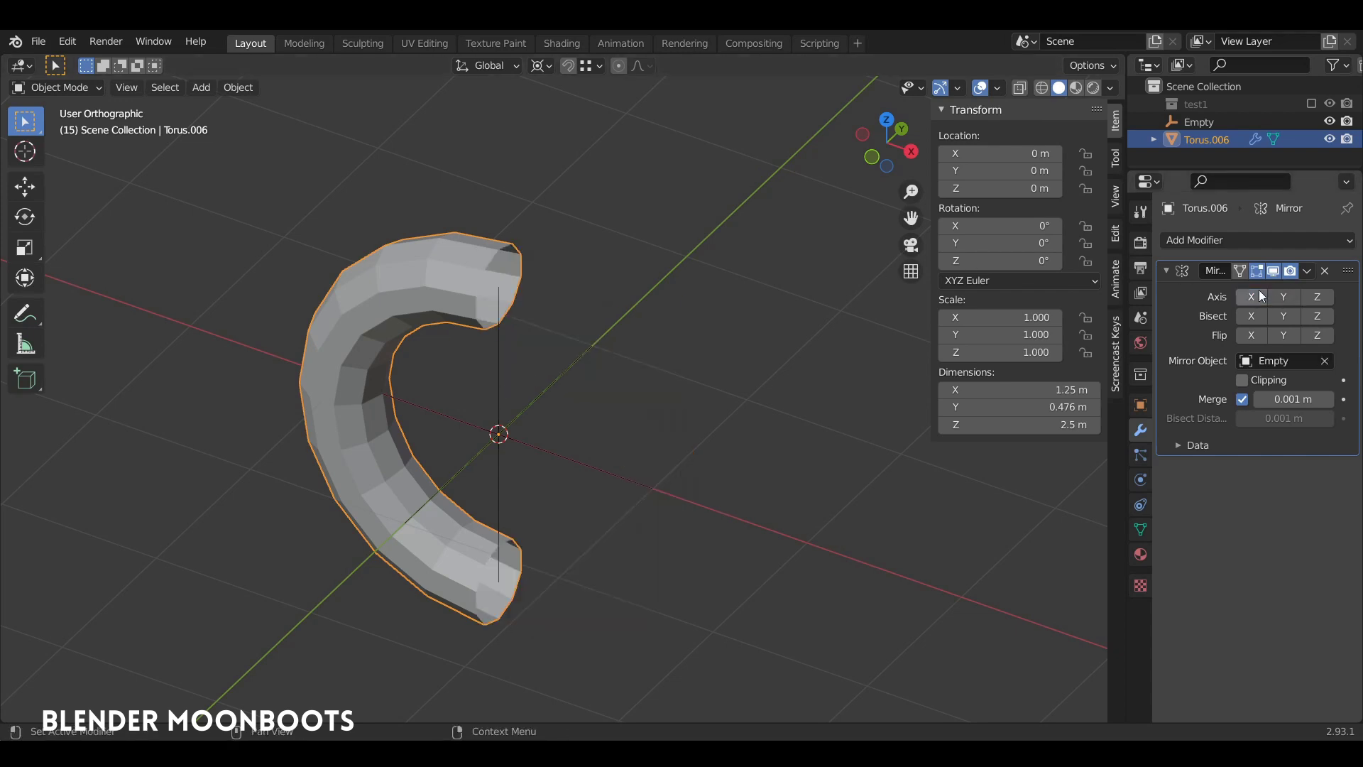
{"action": "left_click", "coordinate": [1285, 317]}
{"action": "left_click", "coordinate": [1287, 335]}
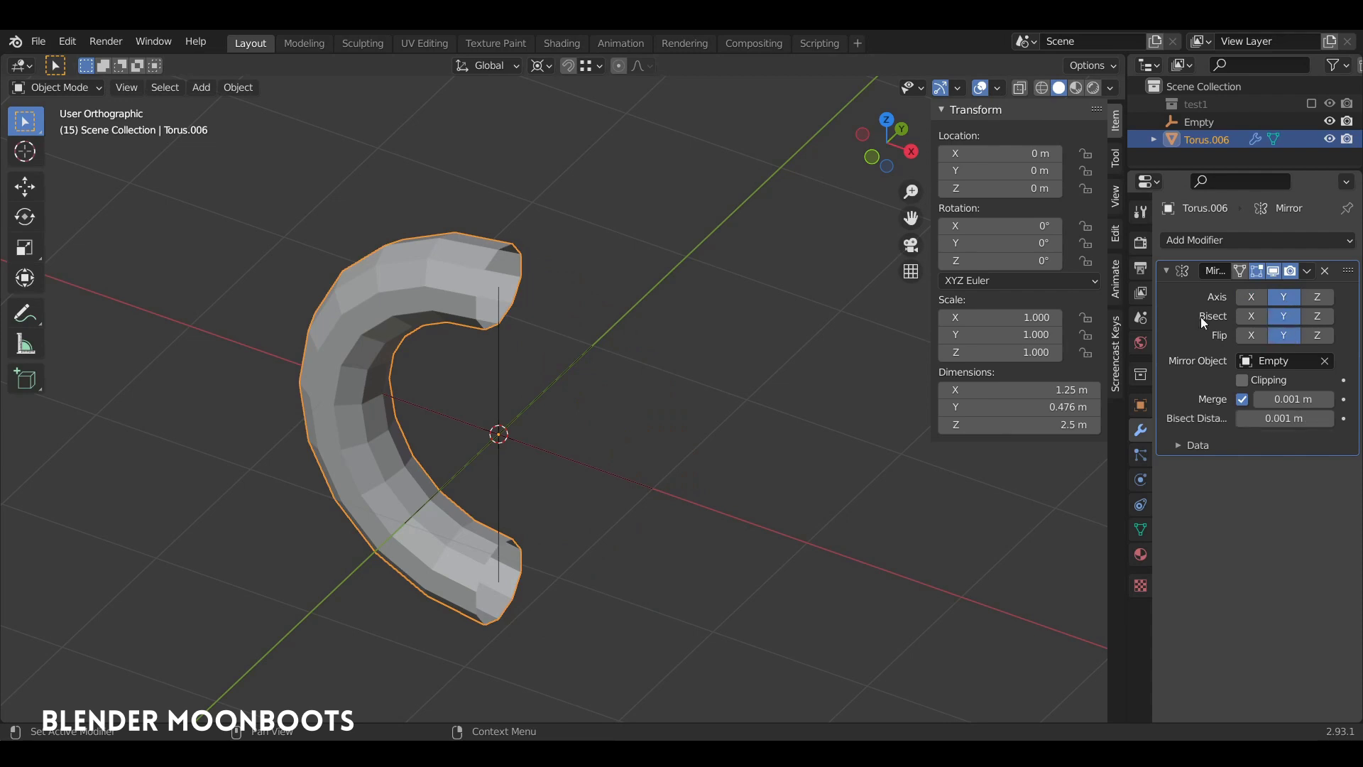
- Rotate the empty about -20.8° around the global Z axis, then select the torus
{"action": "left_click", "coordinate": [501, 419]}
{"action": "middle_click_drag", "start_coordinate": [558, 423], "coordinate": [612, 423]}
{"action": "key", "text": "r"}
{"action": "key", "text": "z"}
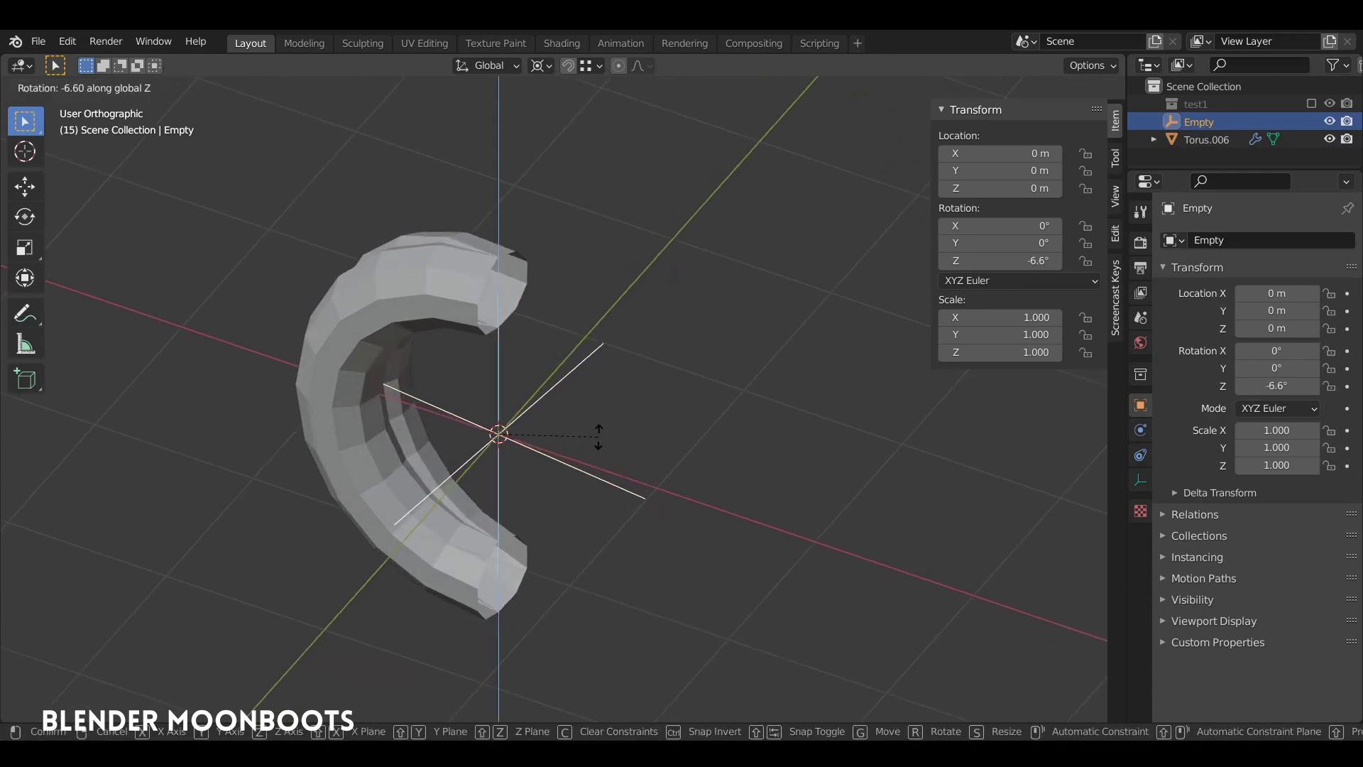
{"action": "left_click", "coordinate": [566, 451]}
{"action": "left_click", "coordinate": [468, 291]}
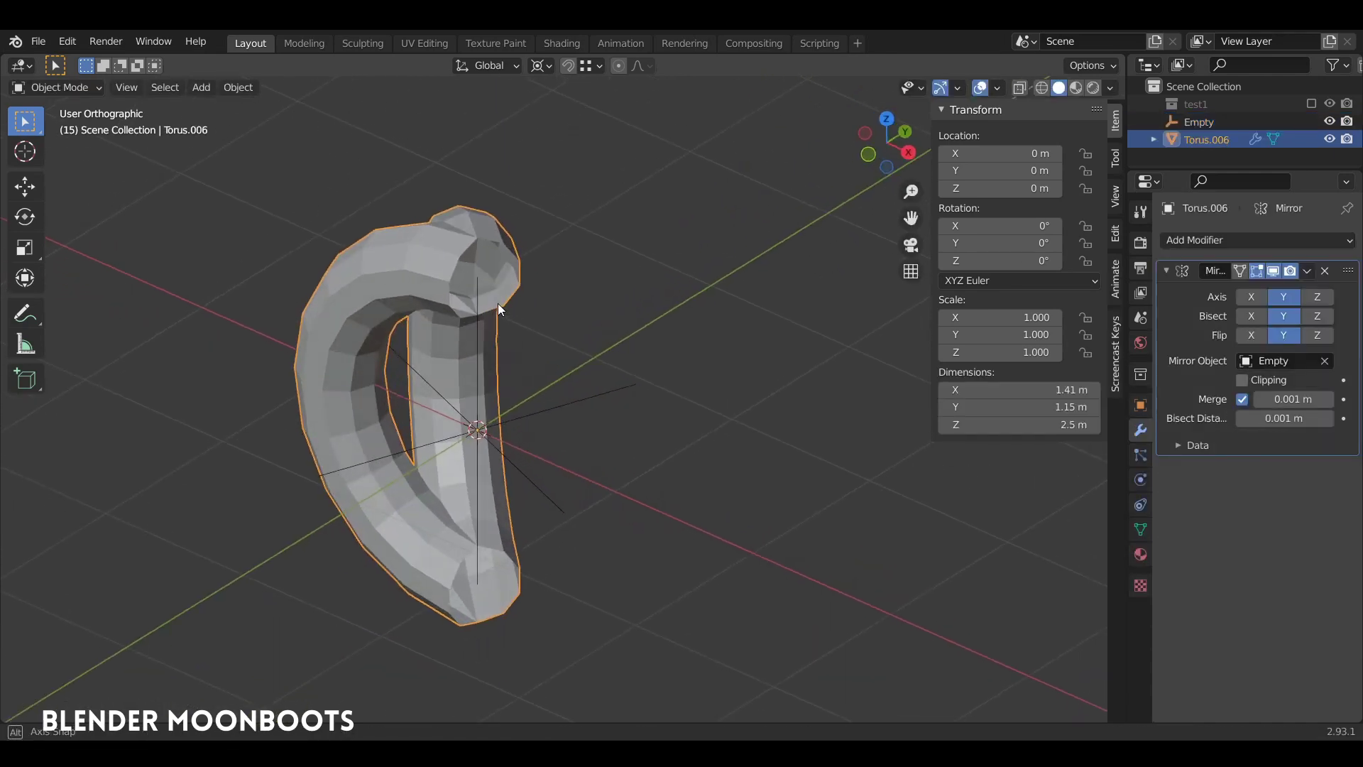
{"action": "middle_click_drag", "start_coordinate": [497, 304], "coordinate": [628, 411]}
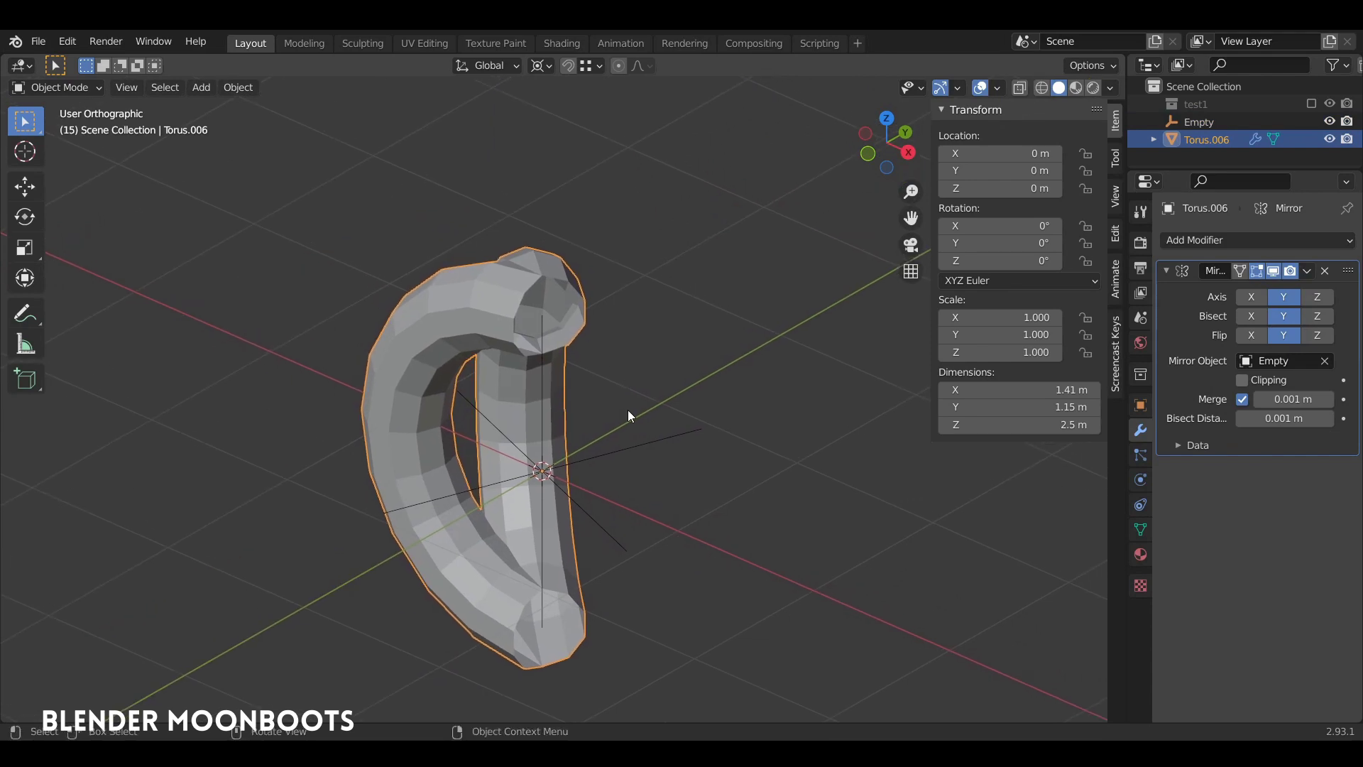
- Activate the Move tool and select the mirrored torus to show its move gizmo
{"action": "left_click", "coordinate": [583, 462]}
{"action": "key", "text": "shift+space"}
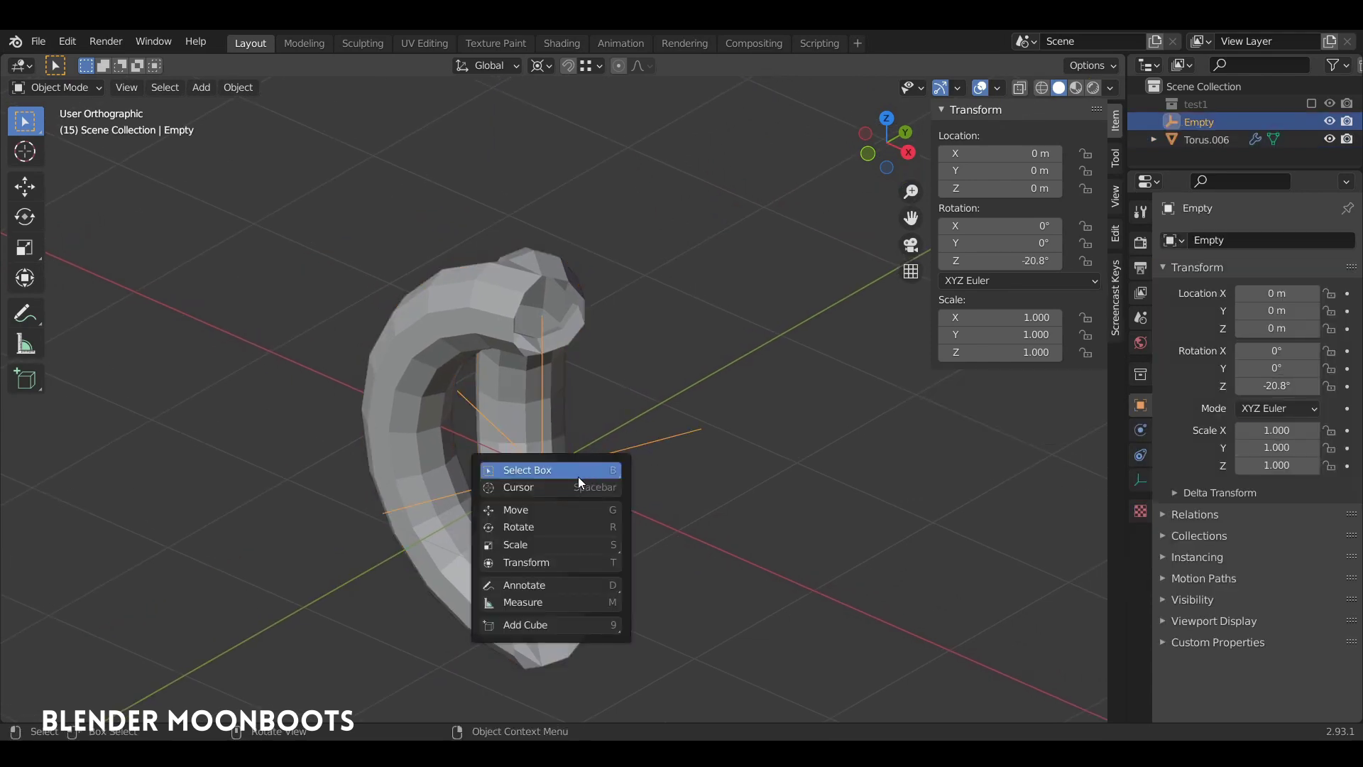
{"action": "left_click", "coordinate": [556, 501]}
{"action": "left_click", "coordinate": [590, 473]}
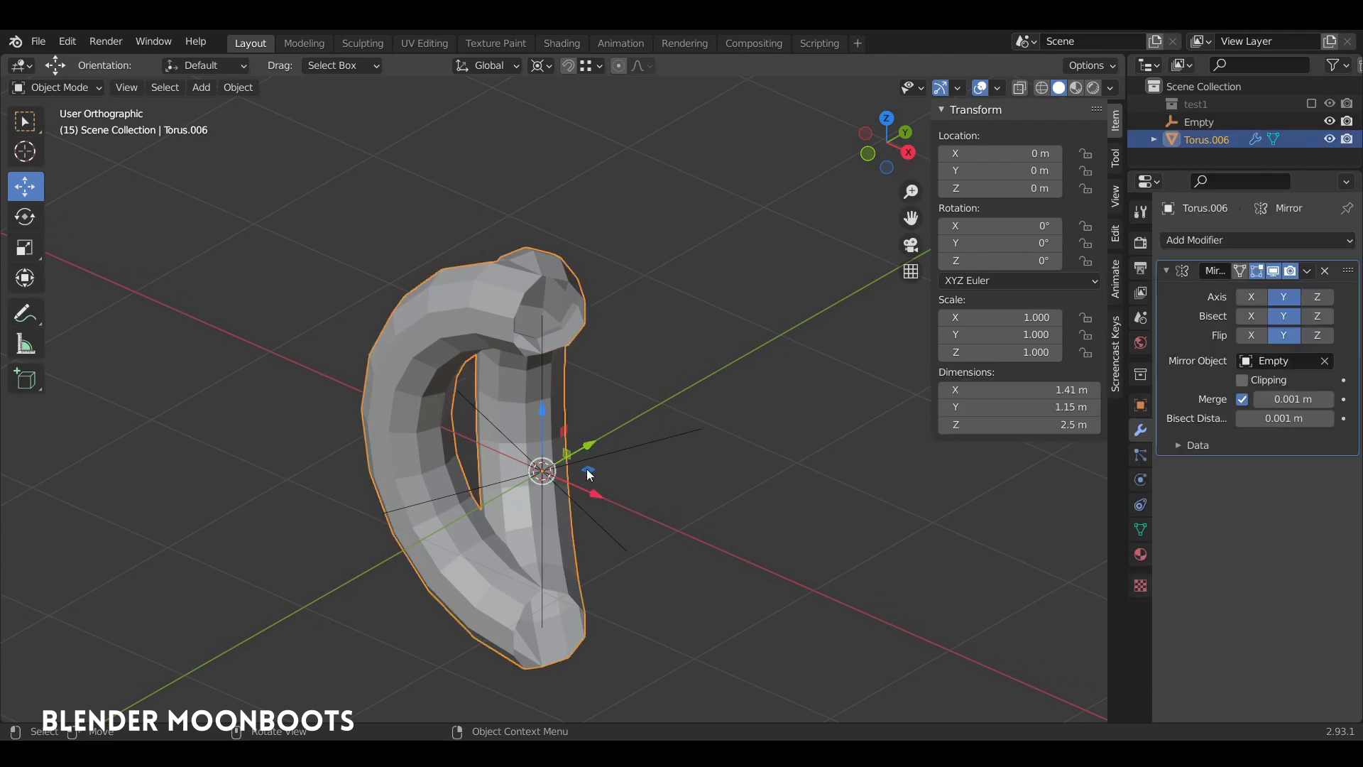
{"action": "mouse_move", "coordinate": [590, 446]}
{"action": "left_mouse_down"}
{"action": "mouse_move", "coordinate": [625, 426]}
{"action": "mouse_move", "coordinate": [596, 448]}
{"action": "left_mouse_up"}
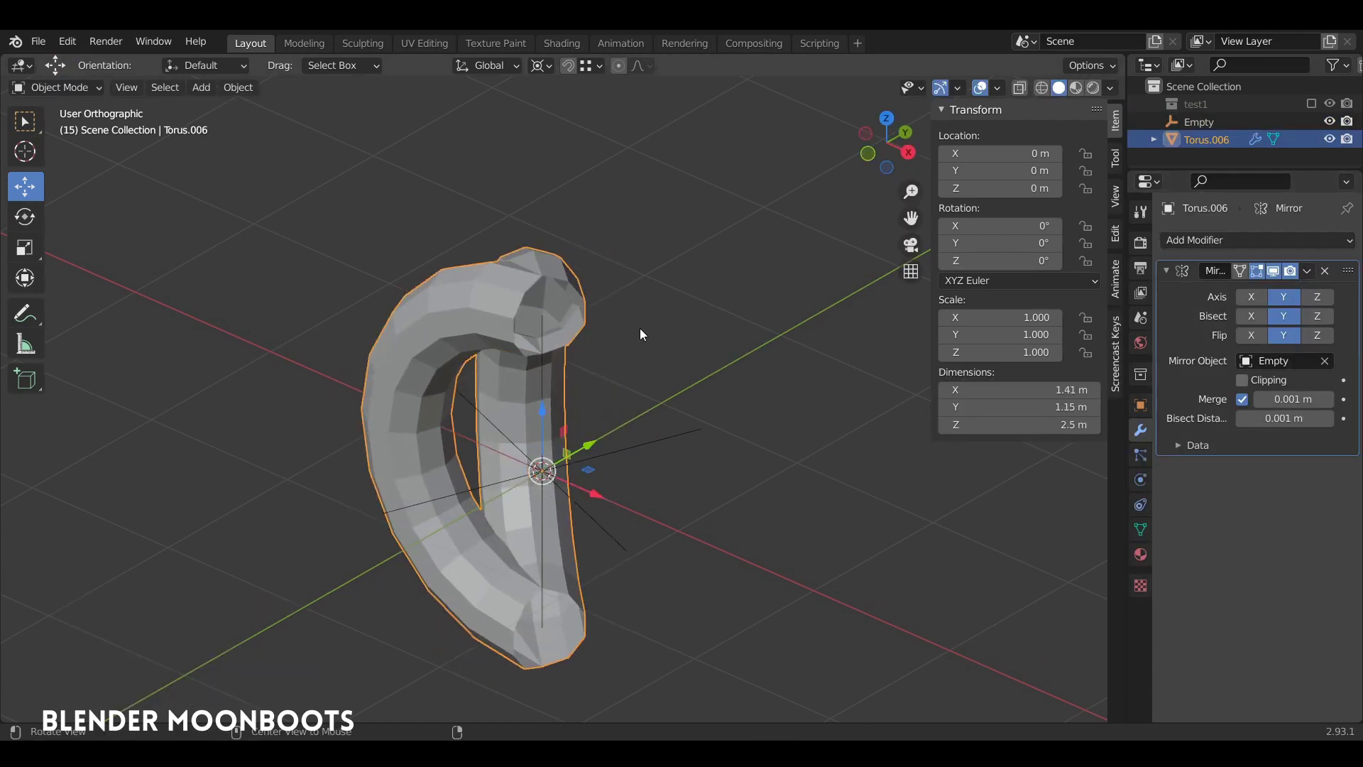
- Toggle the Mirror modifier's Y flip off and back on to compare the mirrored shape
{"action": "middle_click_drag", "start_coordinate": [639, 332], "coordinate": [579, 335]}
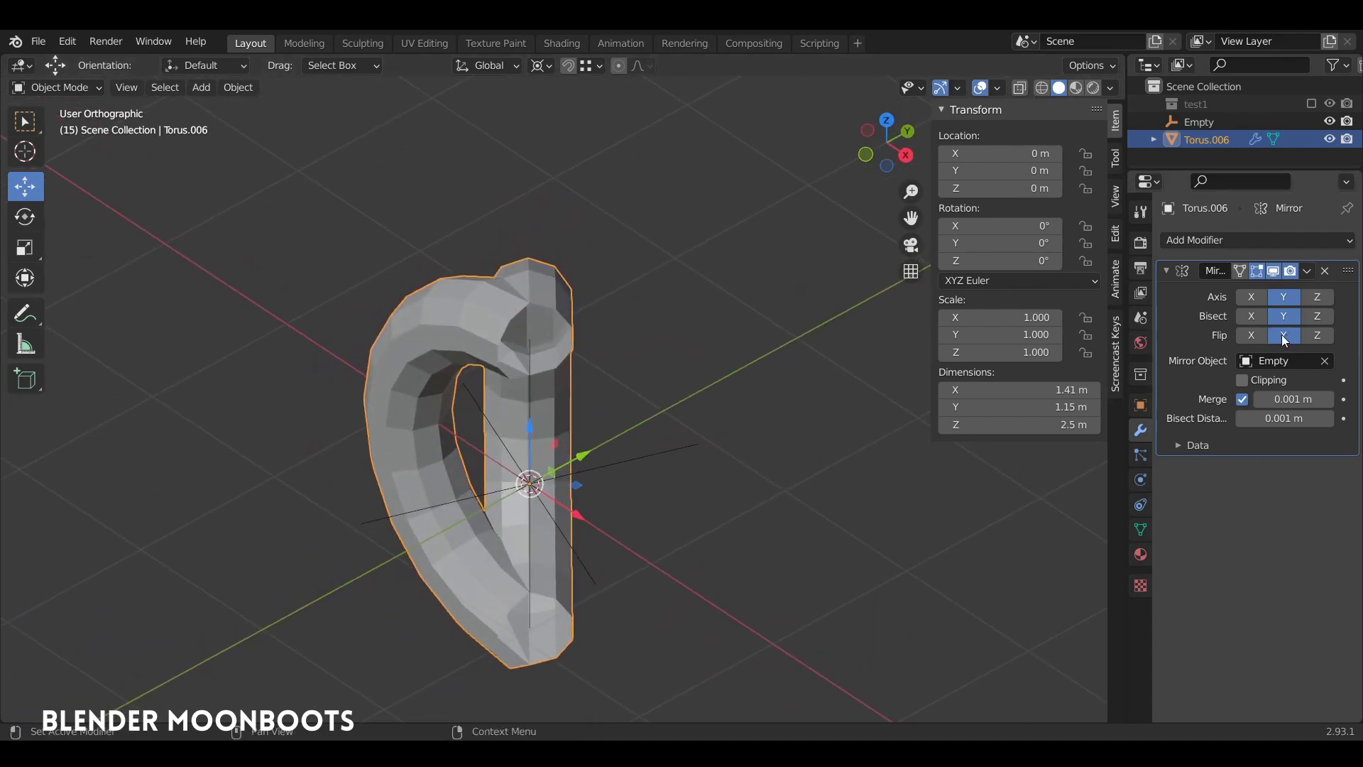
{"action": "left_click", "coordinate": [1282, 334]}
{"action": "left_click", "coordinate": [1283, 335]}
{"action": "middle_click_drag", "start_coordinate": [536, 317], "coordinate": [550, 409]}
{"action": "left_click", "coordinate": [1281, 339]}
{"action": "left_click", "coordinate": [1284, 335]}
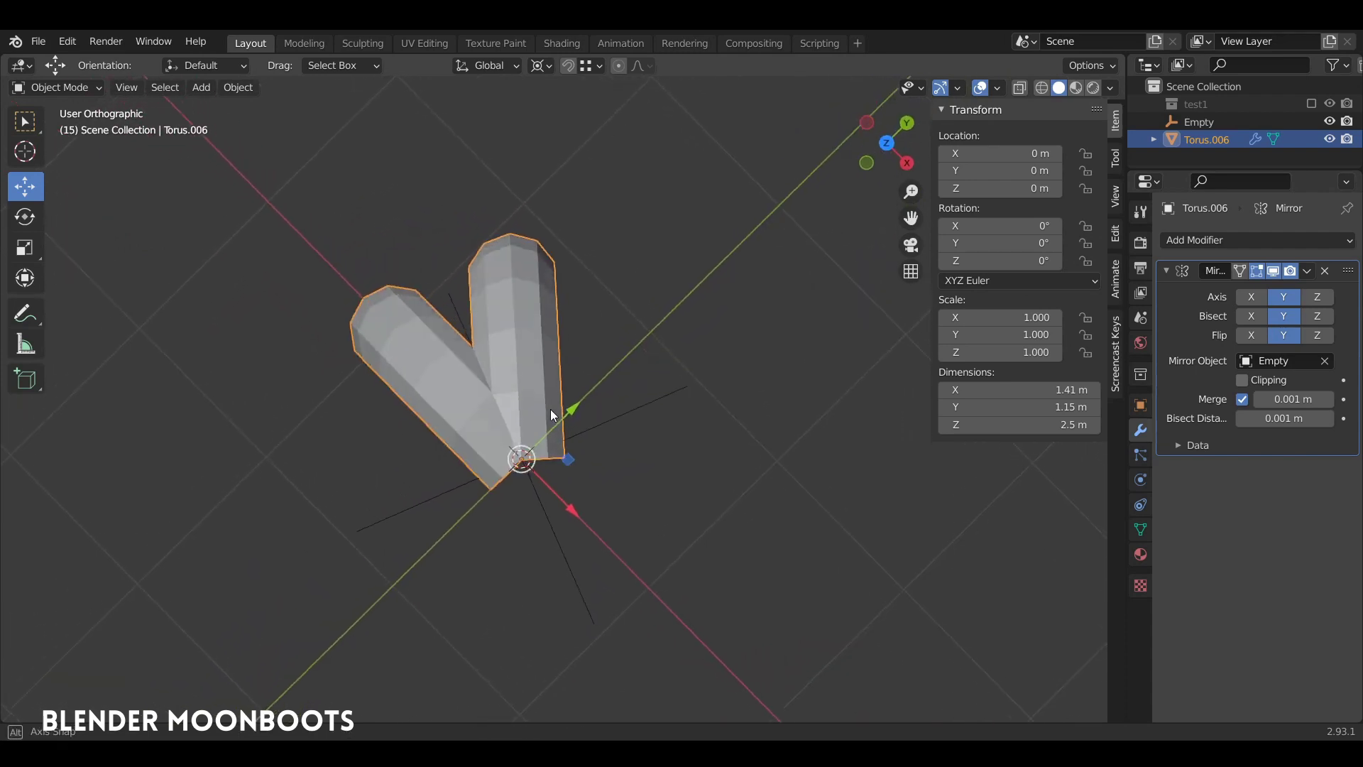
- Select the empty and set its Z rotation to -36°
{"action": "left_click", "coordinate": [547, 512]}
{"action": "middle_click_drag", "start_coordinate": [555, 497], "coordinate": [586, 447]}
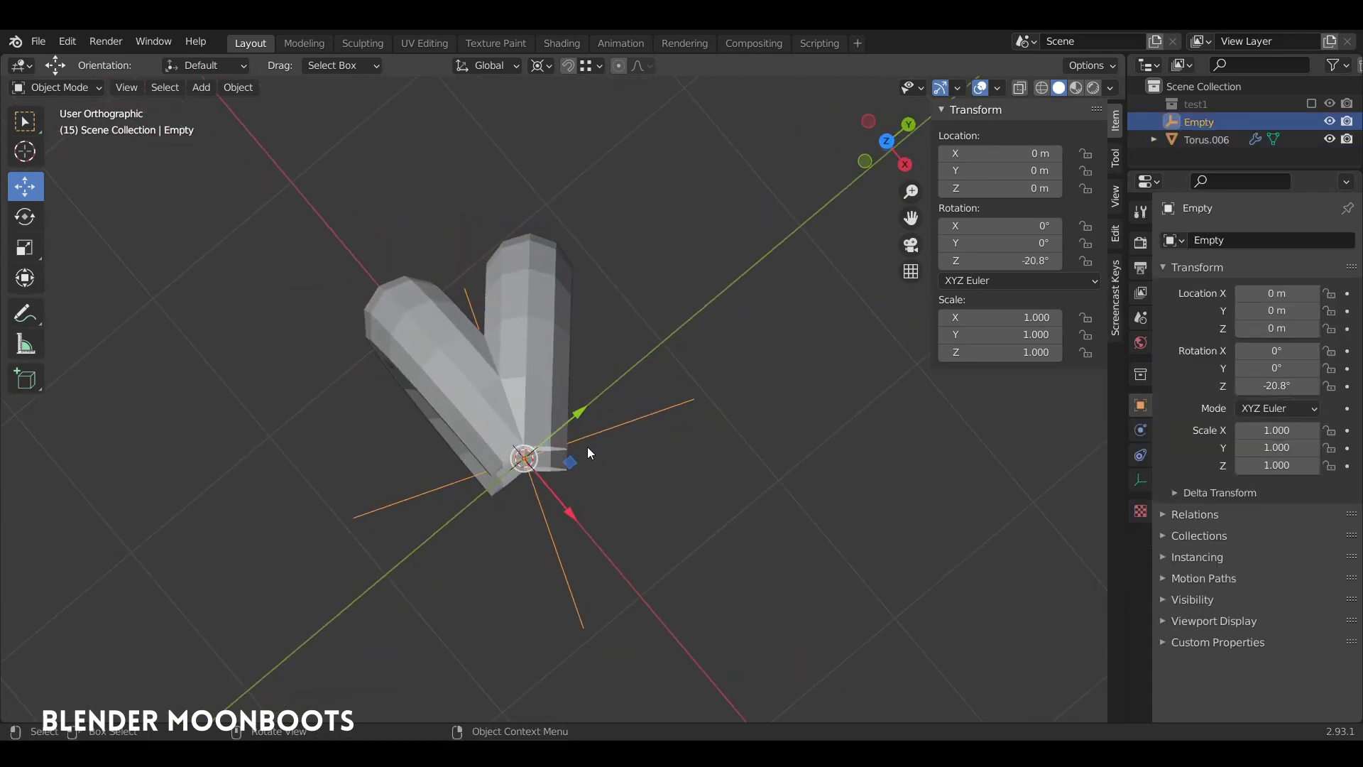
{"action": "key", "text": "KP_7"}
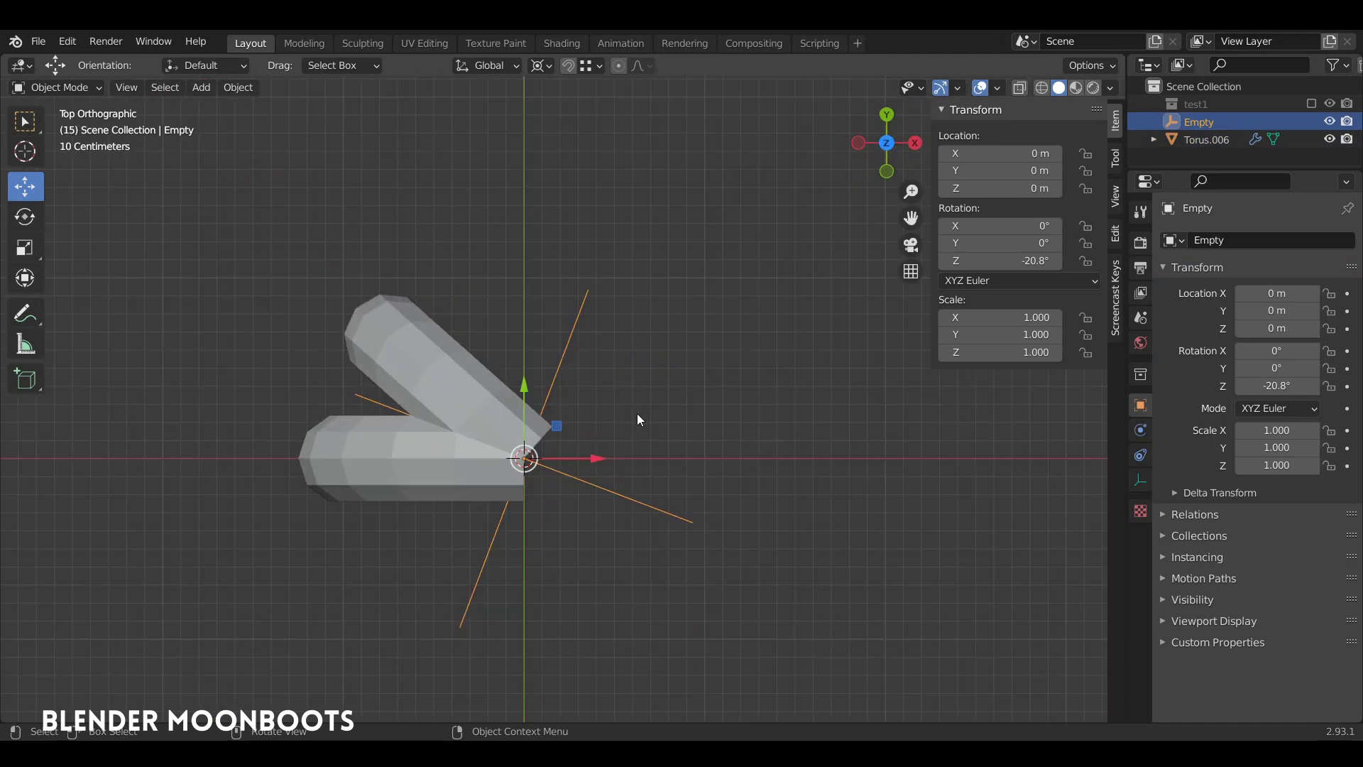
{"action": "left_click", "coordinate": [980, 261]}
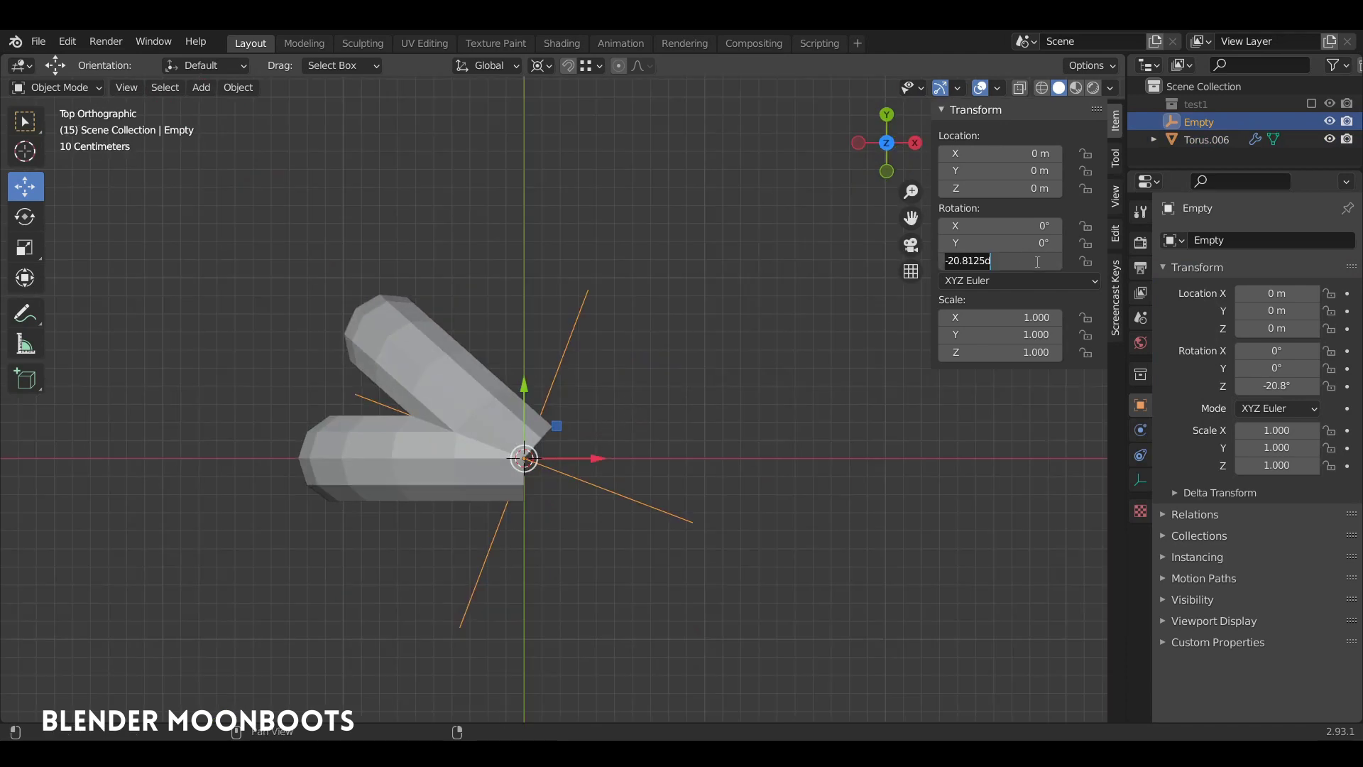
{"action": "left_click", "coordinate": [956, 261]}
{"action": "key", "text": "shift+End"}
{"action": "type", "text": "36"}
{"action": "key", "text": "Return"}
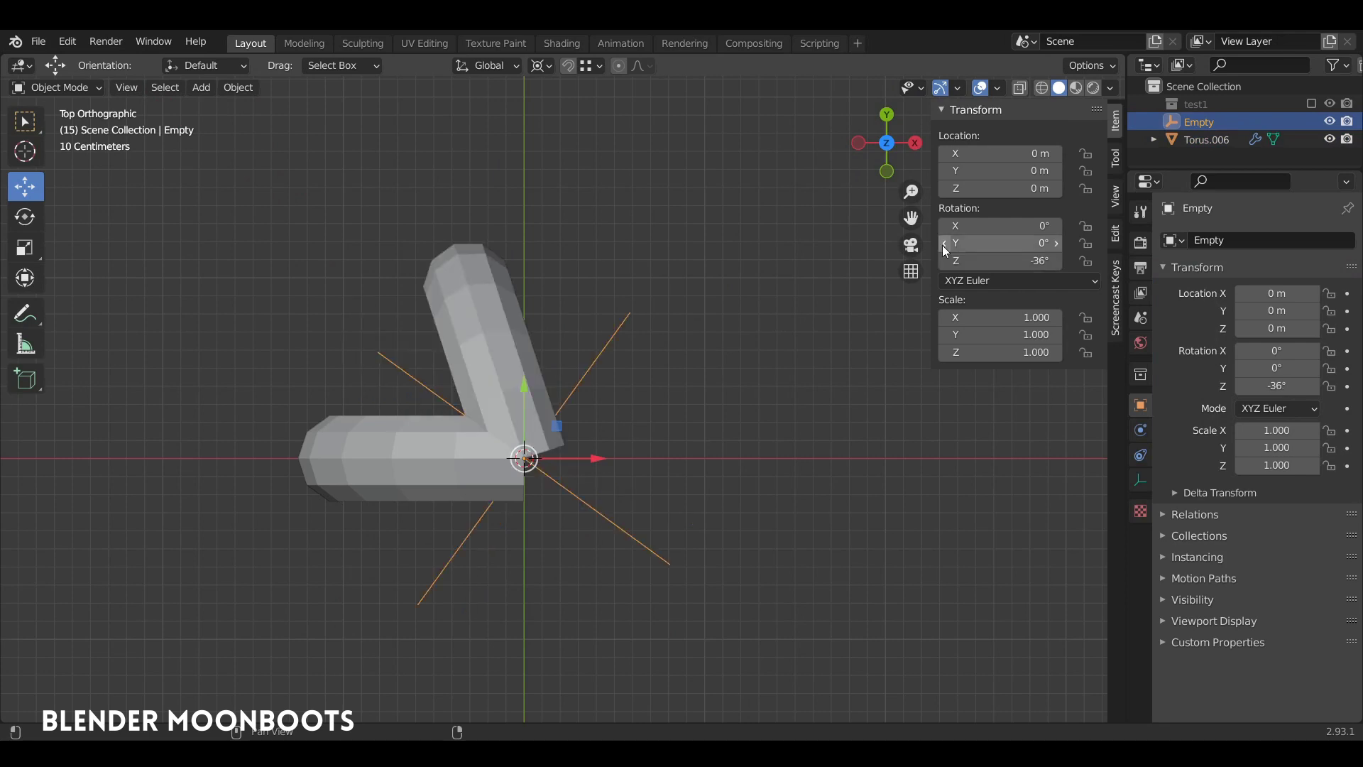
- Select the mirrored torus and add a second Mirror modifier to it
{"action": "middle_click_drag", "start_coordinate": [745, 320], "coordinate": [572, 357]}
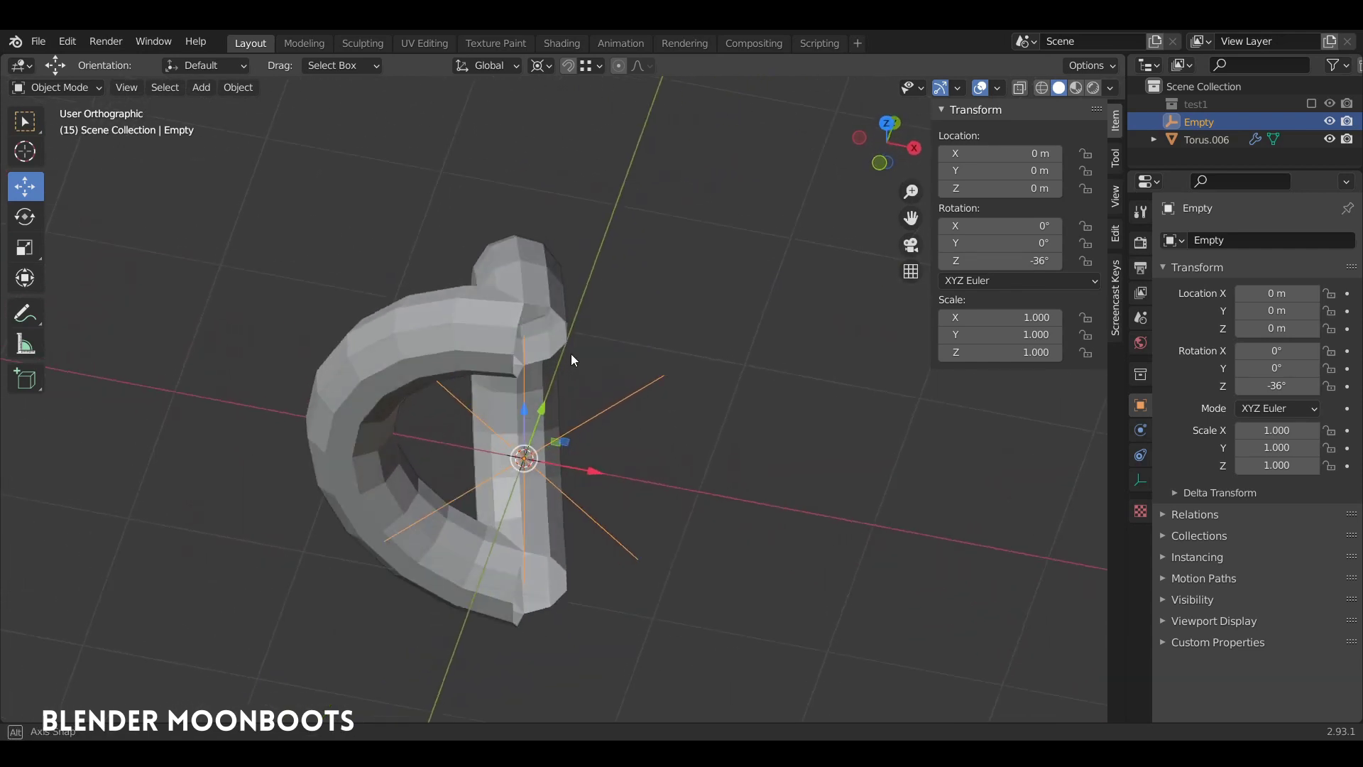
{"action": "left_click", "coordinate": [561, 310]}
{"action": "middle_click_drag", "start_coordinate": [561, 310], "coordinate": [581, 365]}
{"action": "left_click", "coordinate": [1179, 241]}
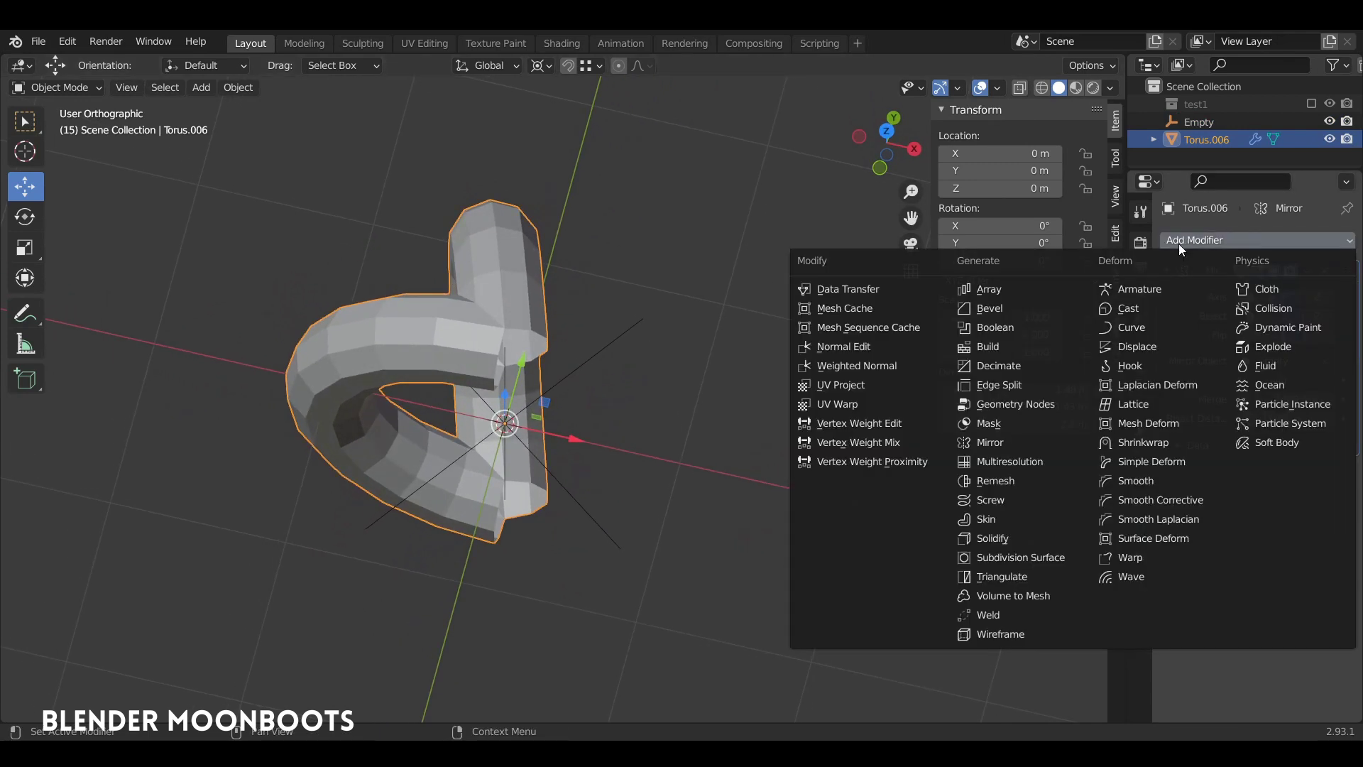
{"action": "left_click", "coordinate": [1038, 442]}
- Add a Cube empty and assign it as the mirror object of the torus's second Mirror modifier
{"action": "key", "text": "shift+a"}
{"action": "mouse_move", "coordinate": [581, 419]}
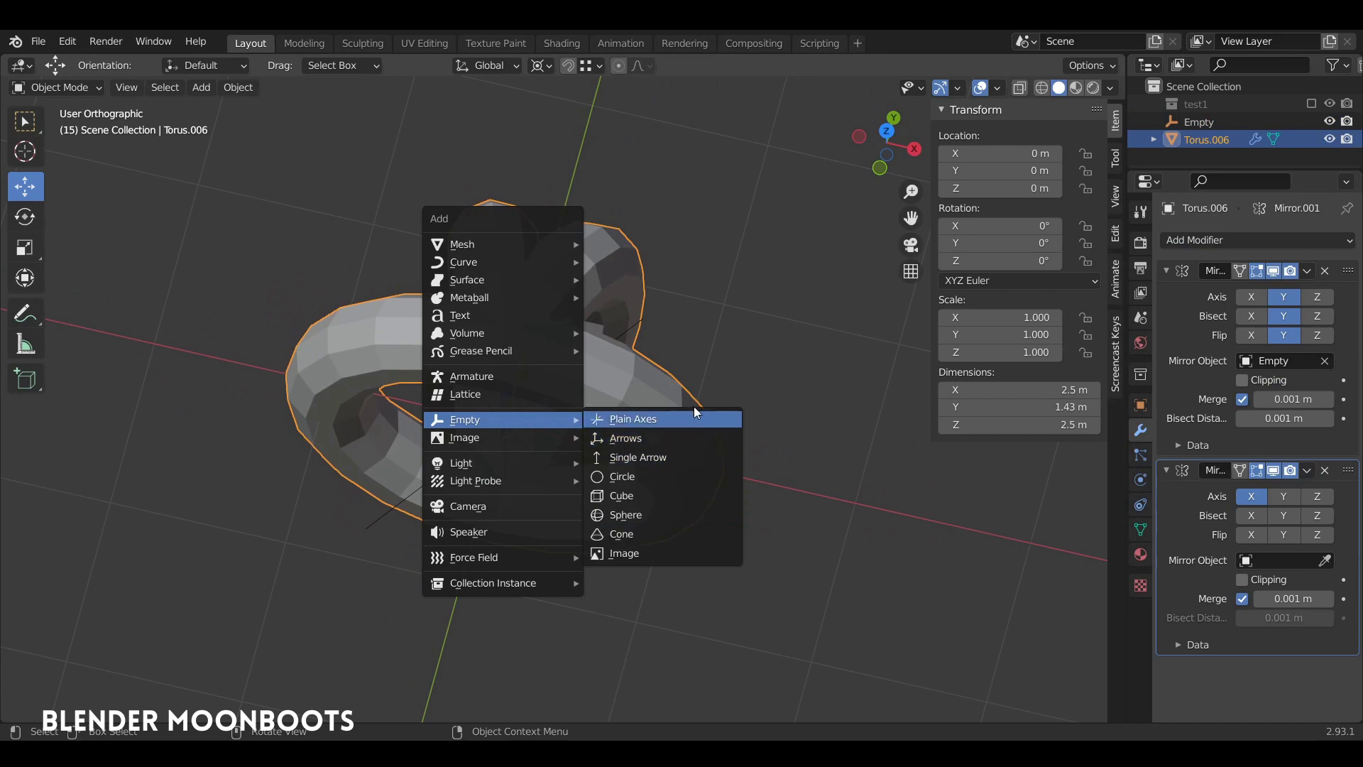
{"action": "left_click", "coordinate": [660, 496]}
{"action": "left_click", "coordinate": [617, 385]}
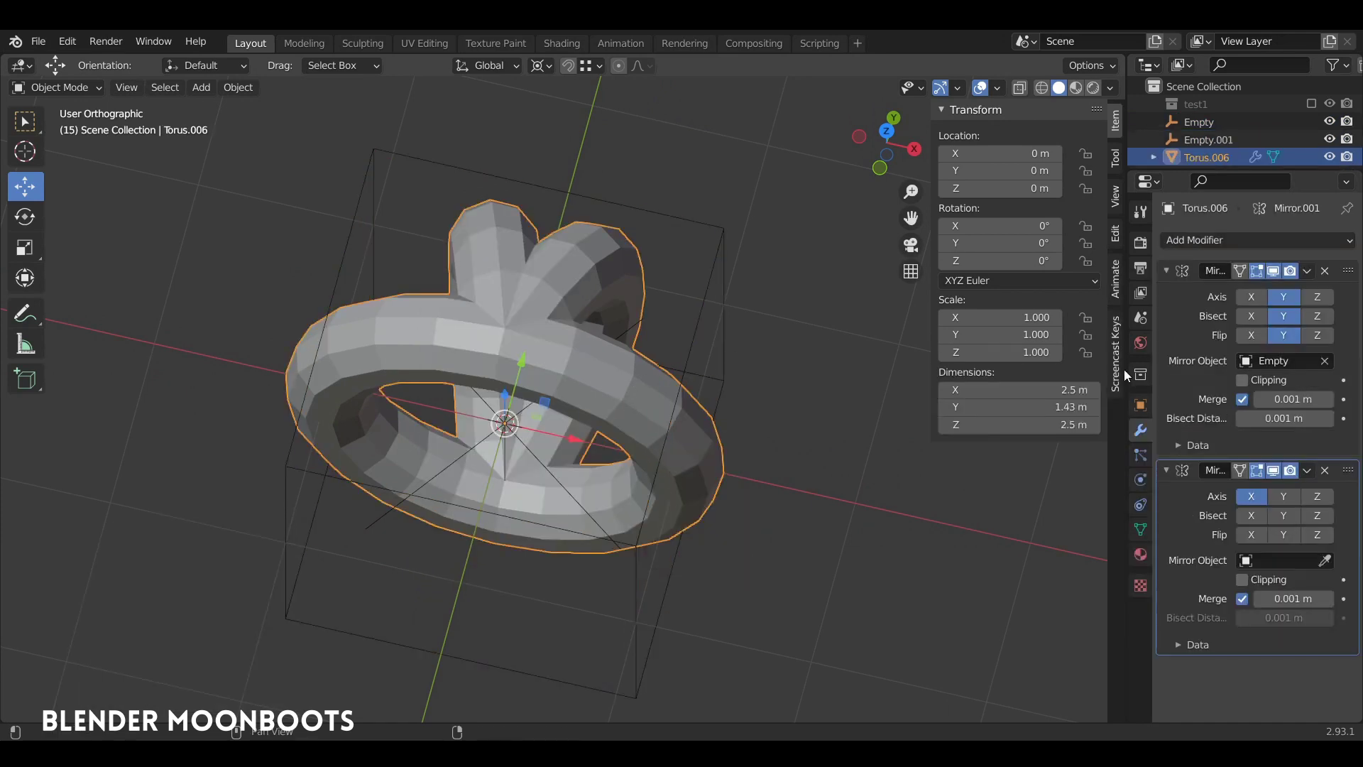
{"action": "left_click", "coordinate": [1325, 560]}
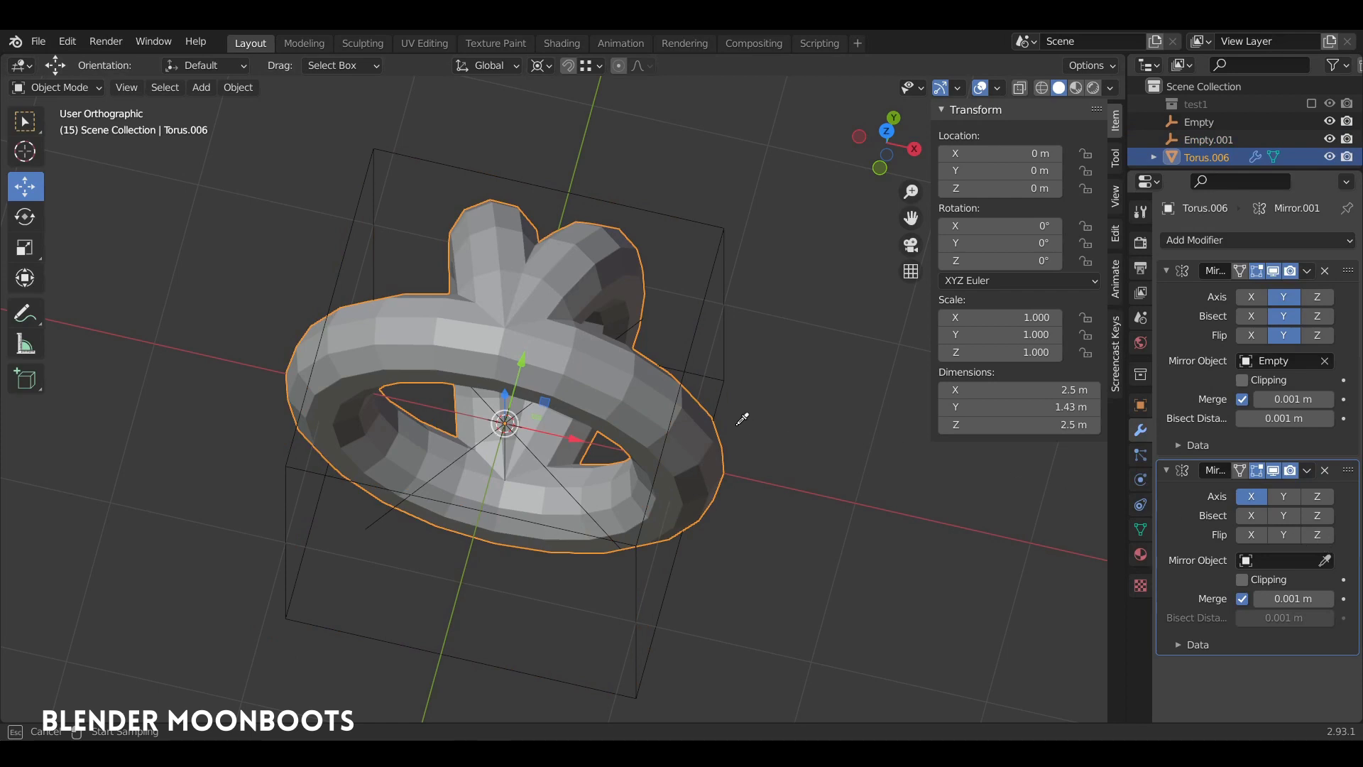
{"action": "left_click", "coordinate": [685, 368]}
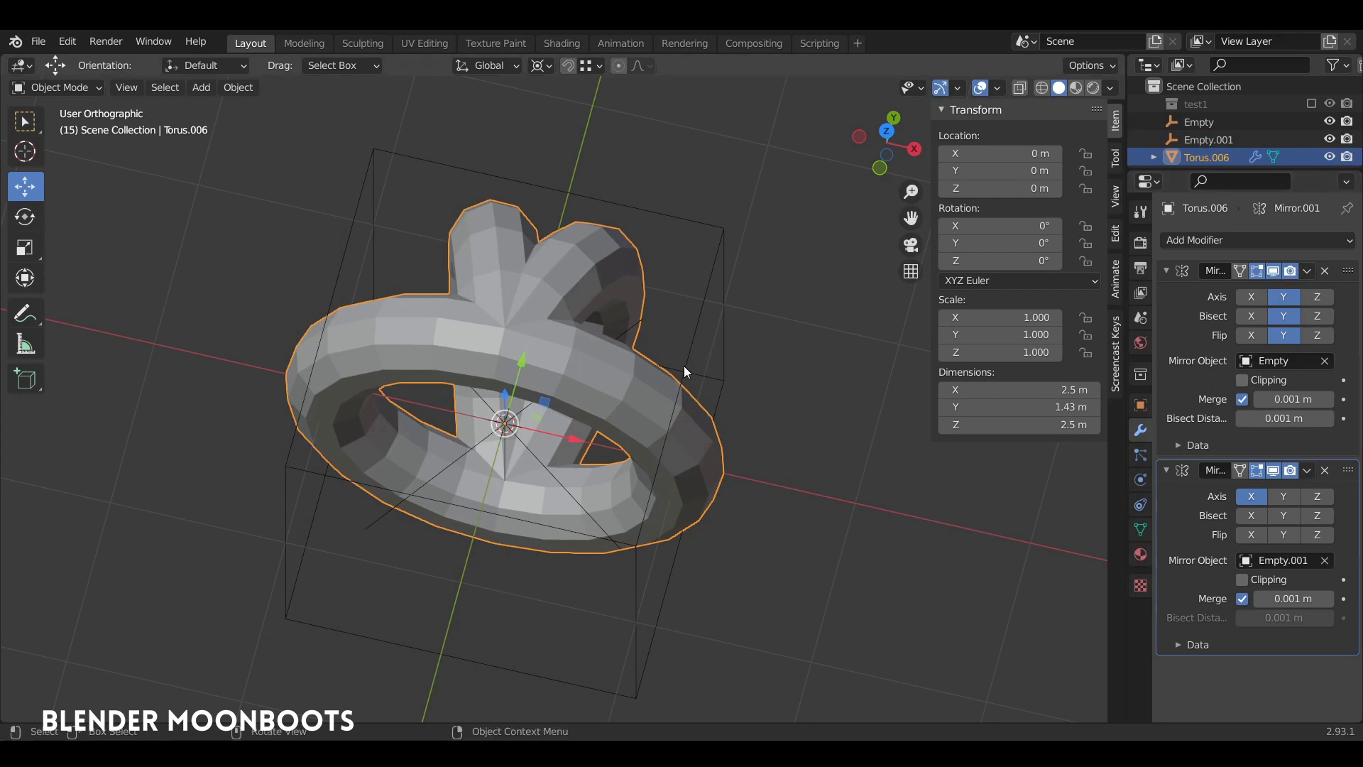
- Change the second Mirror modifier's axis from X to Y and enable Bisect and Flip on Y
{"action": "left_click", "coordinate": [1255, 496]}
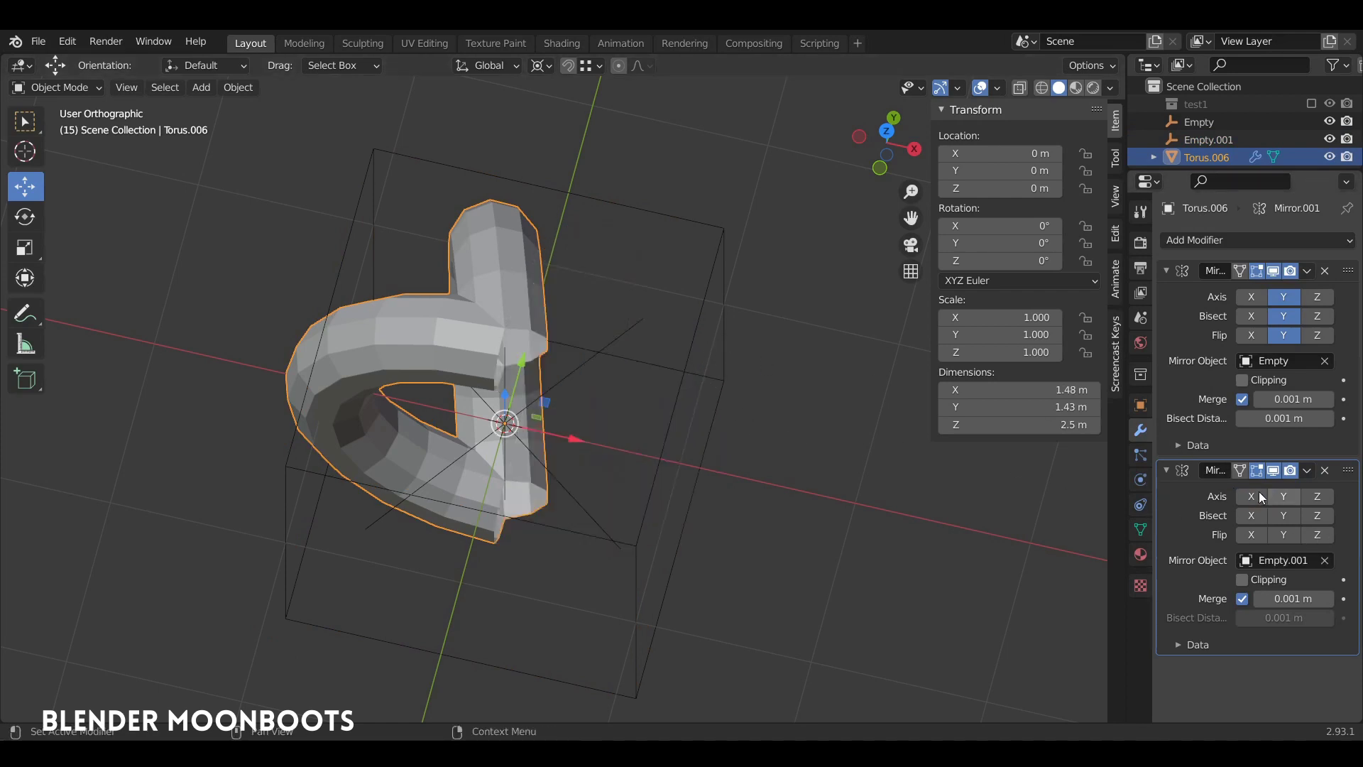
{"action": "left_click", "coordinate": [1284, 496]}
{"action": "left_click", "coordinate": [1285, 515]}
{"action": "left_click", "coordinate": [1288, 533]}
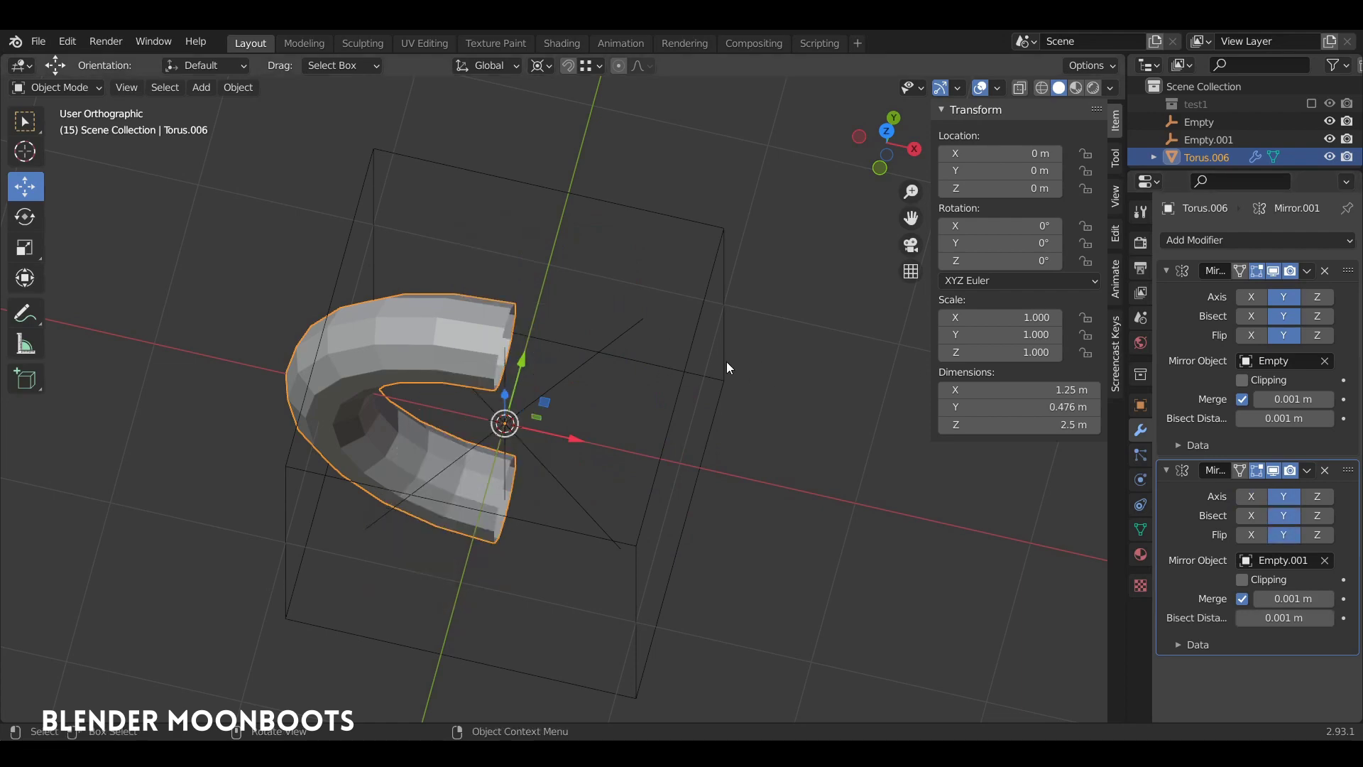
- Rotate the cube empty around the global Z axis and set its Z rotation to -108°
{"action": "left_click", "coordinate": [721, 283]}
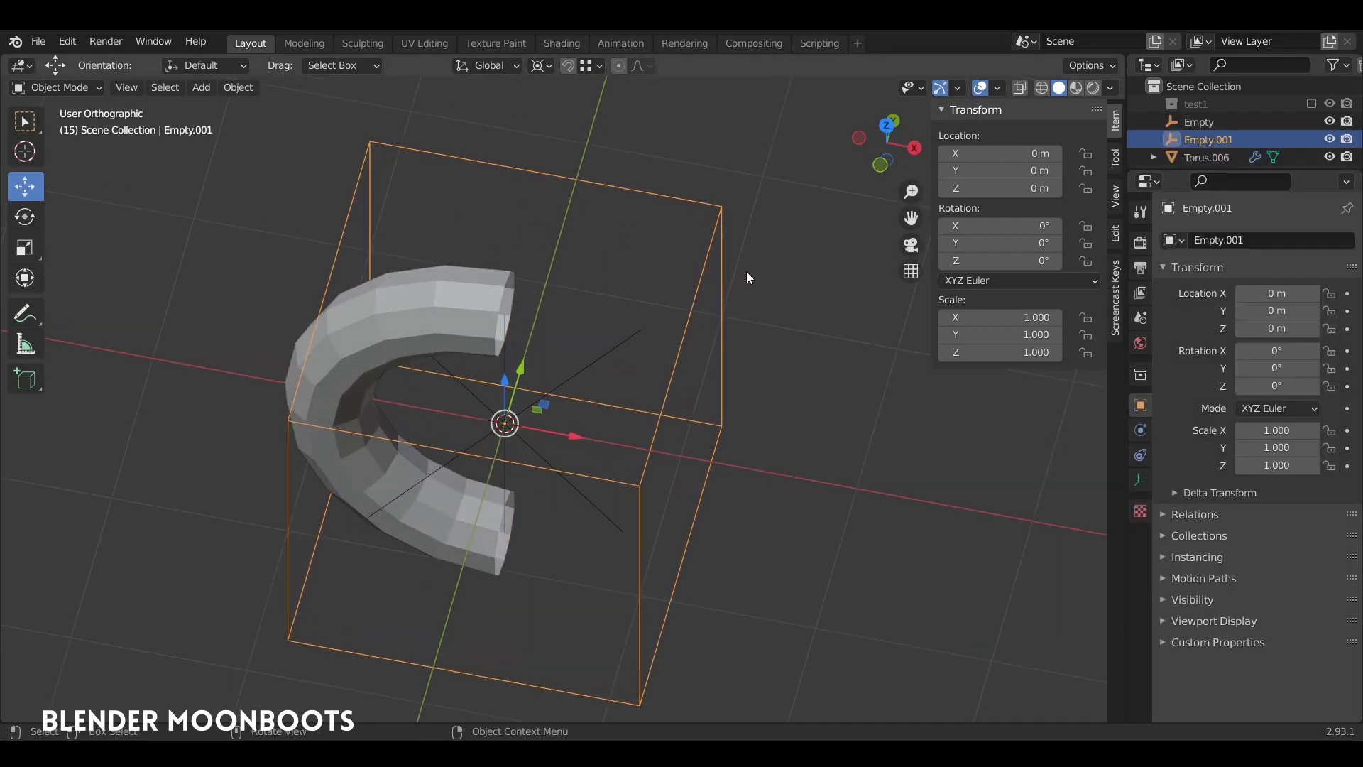
{"action": "key", "text": "r"}
{"action": "key", "text": "z"}
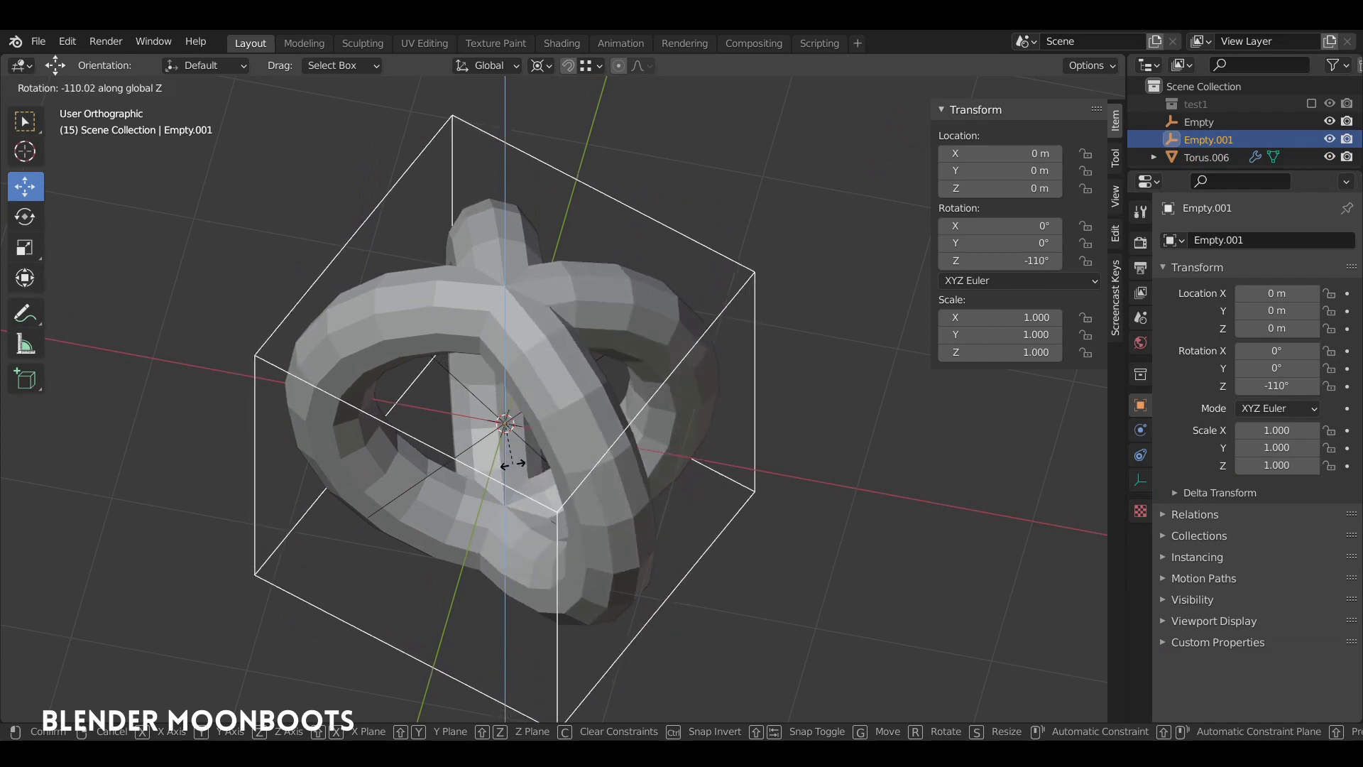
{"action": "left_click", "coordinate": [517, 463]}
{"action": "middle_click_drag", "start_coordinate": [518, 463], "coordinate": [666, 416]}
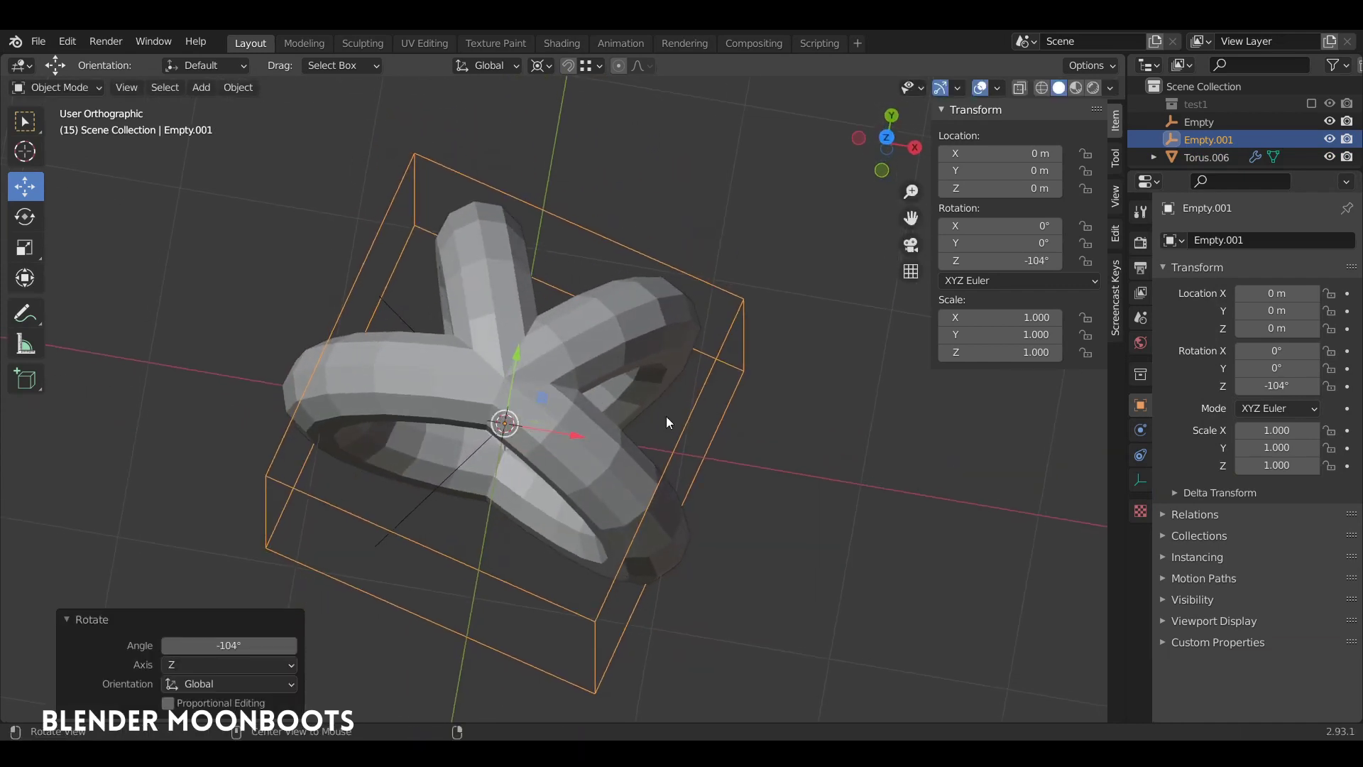
{"action": "left_click", "coordinate": [994, 260]}
{"action": "left_click", "coordinate": [967, 261]}
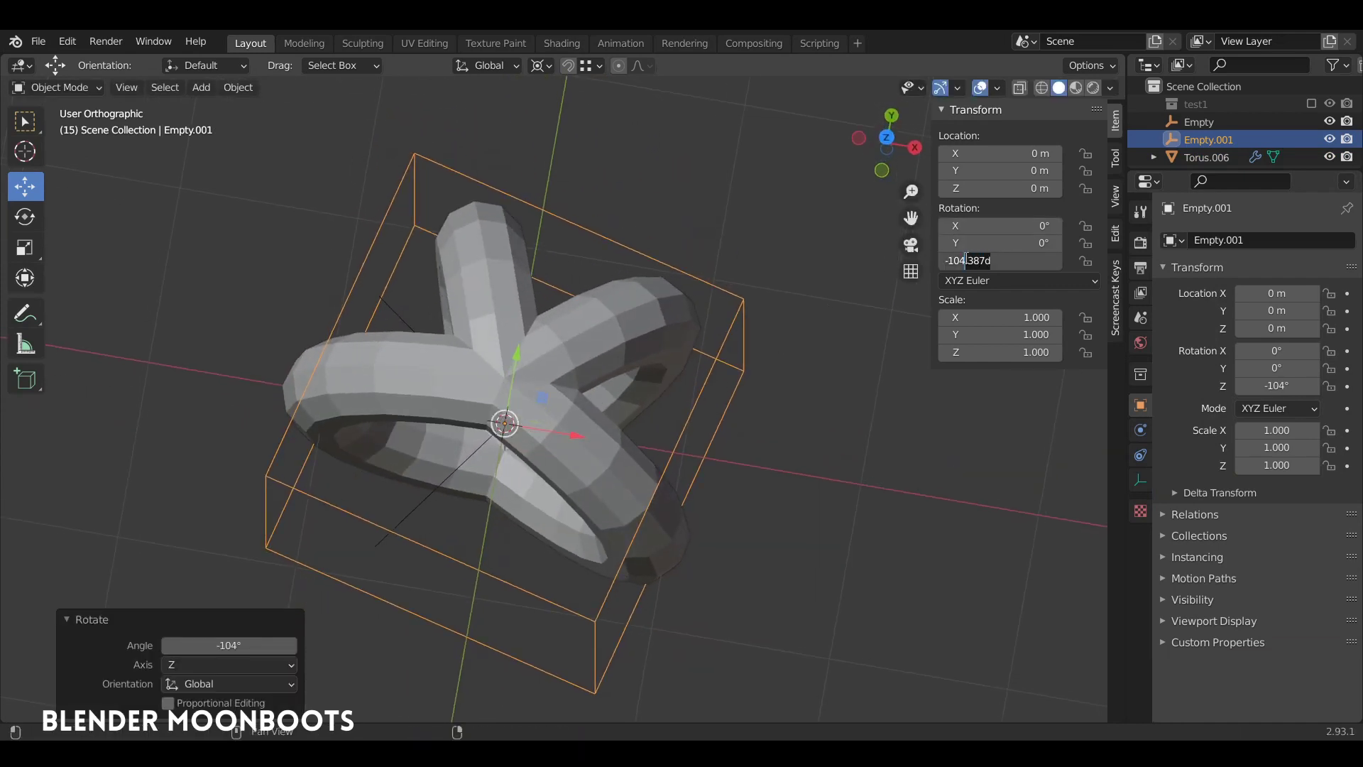
{"action": "type", "text": "08"}
{"action": "key", "text": "Return"}
- Select the torus and apply both of its Mirror modifiers, starting with the first one
{"action": "middle_click_drag", "start_coordinate": [639, 419], "coordinate": [663, 382]}
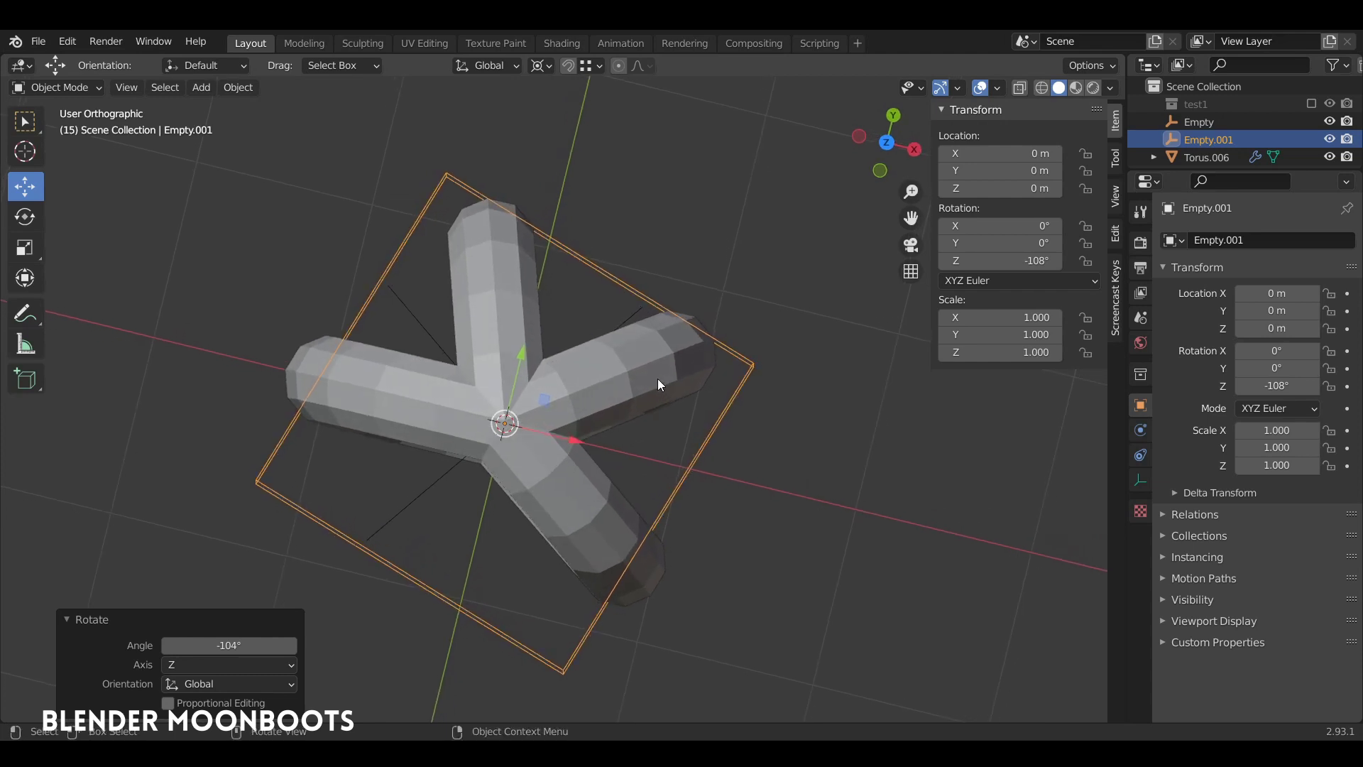
{"action": "key", "text": "KP_7"}
{"action": "key", "text": "KP_Decimal"}
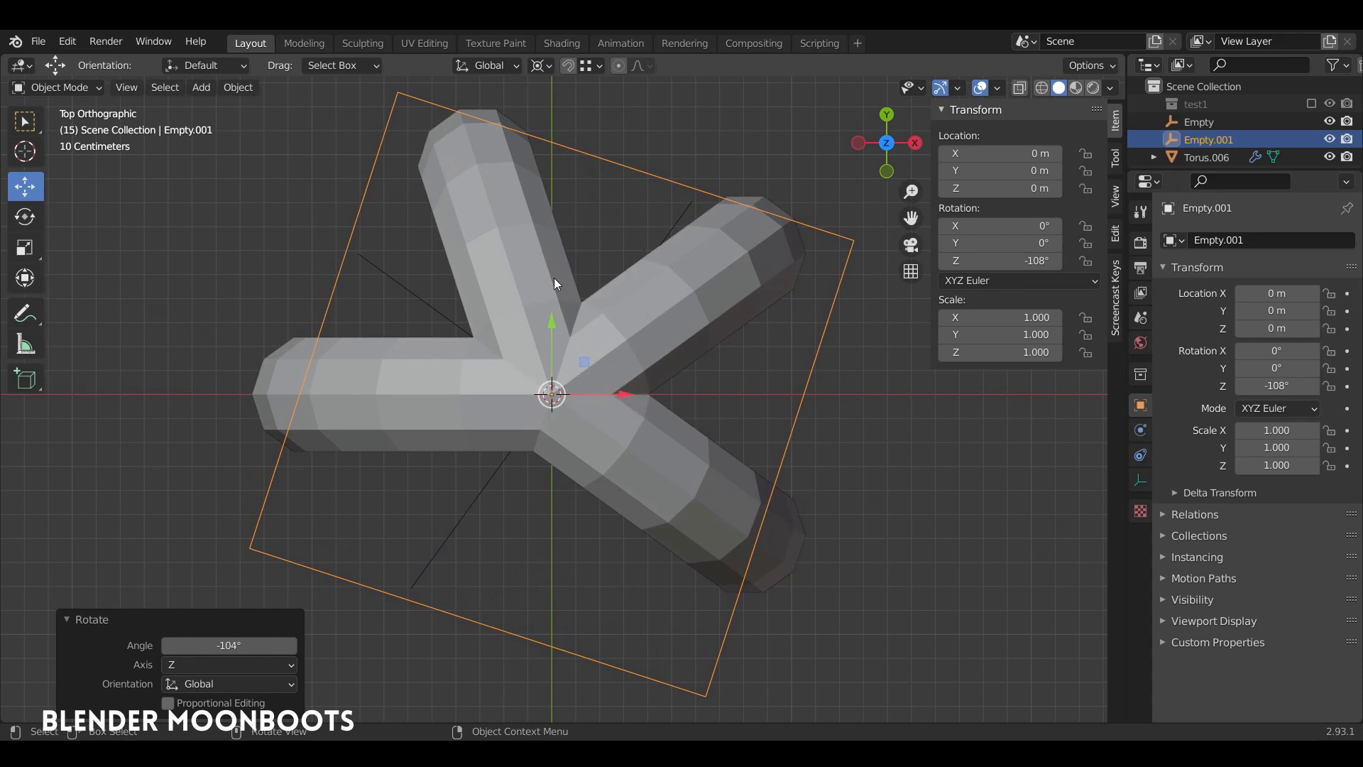
{"action": "left_click", "coordinate": [582, 343]}
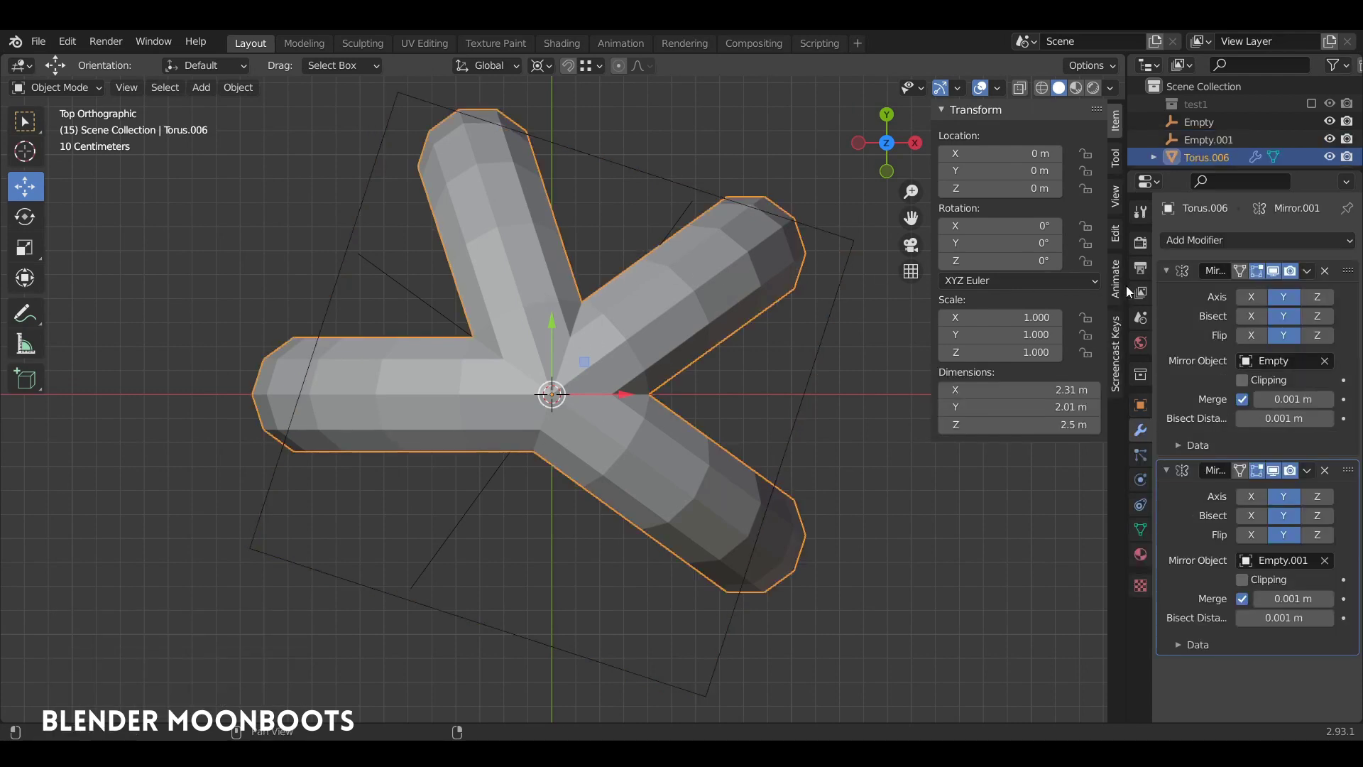
{"action": "left_click", "coordinate": [1172, 291]}
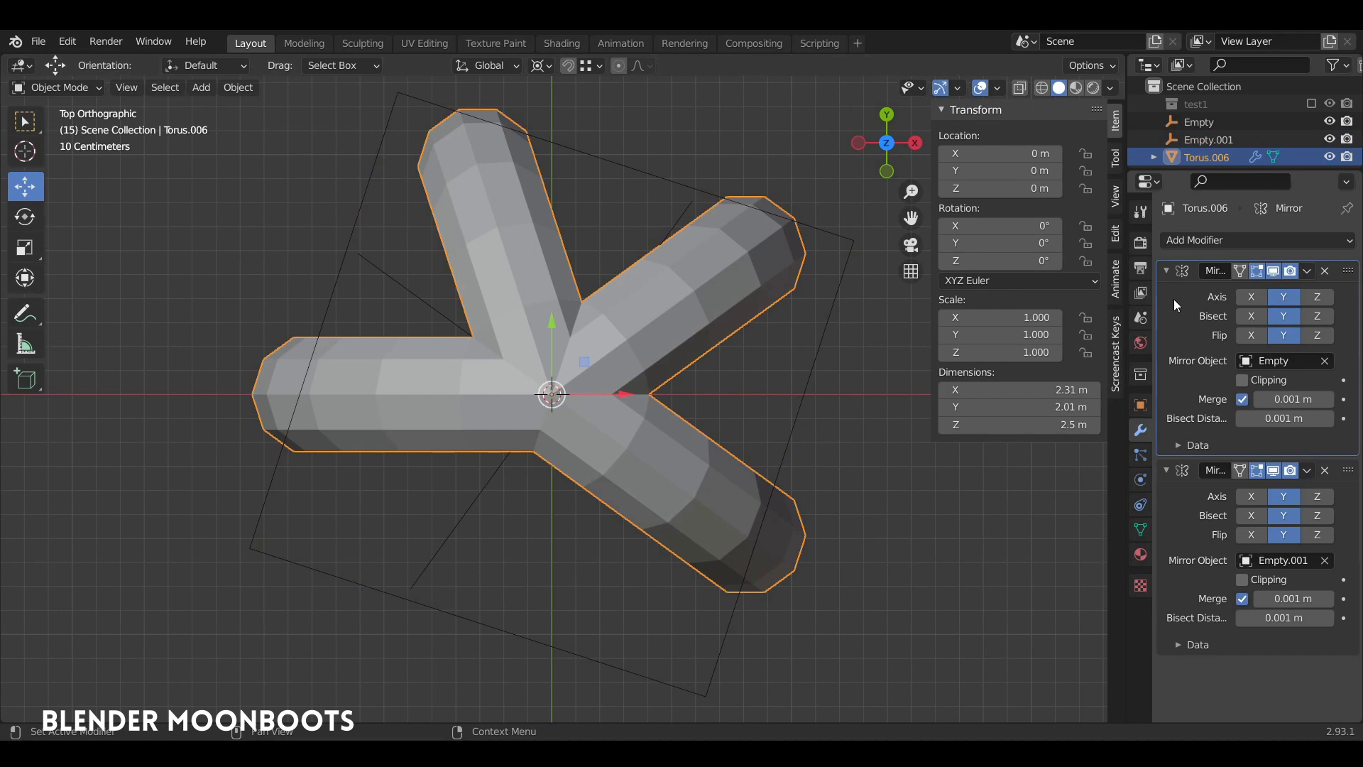
{"action": "key", "text": "ctrl+a"}
{"action": "left_click", "coordinate": [1307, 270]}
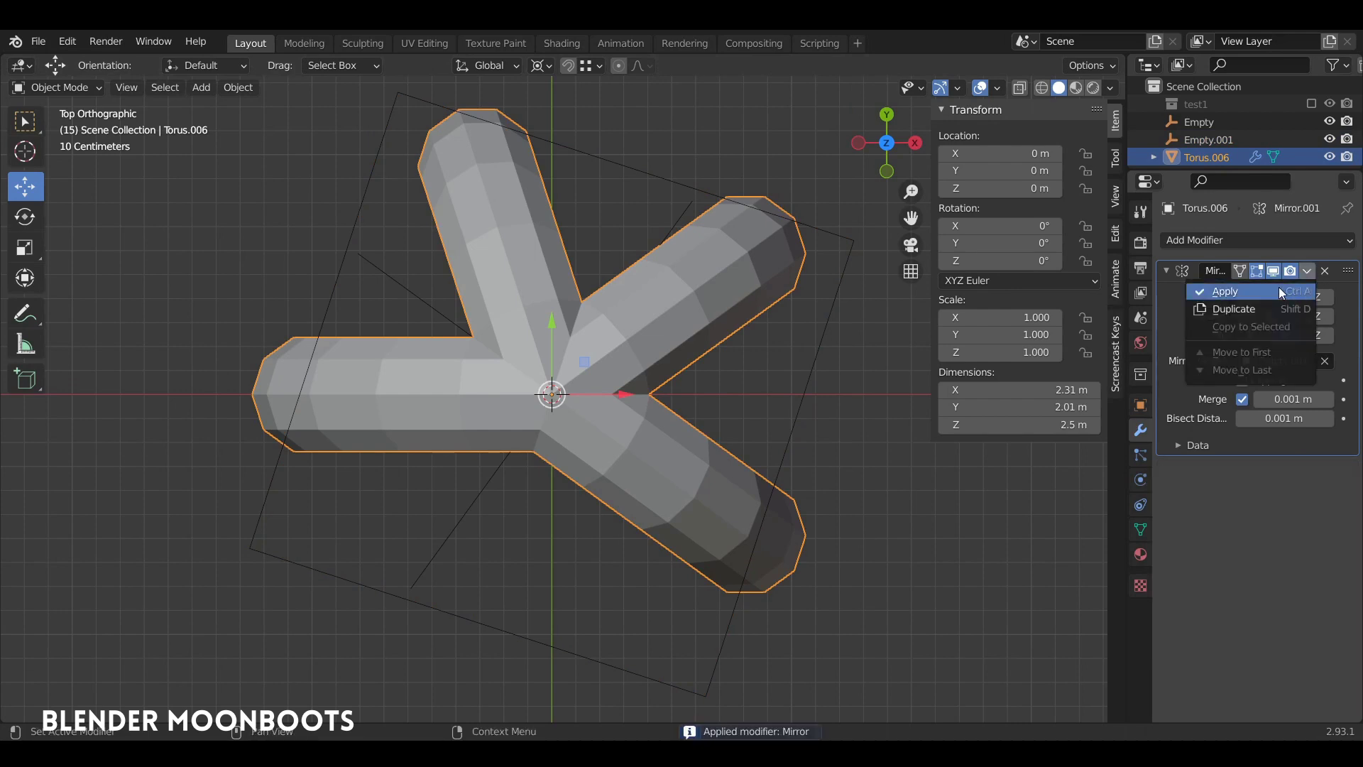
{"action": "left_click", "coordinate": [1237, 290]}
- Select both empties and delete them
{"action": "middle_click_drag", "start_coordinate": [780, 363], "coordinate": [735, 267]}
{"action": "left_click", "coordinate": [736, 267]}
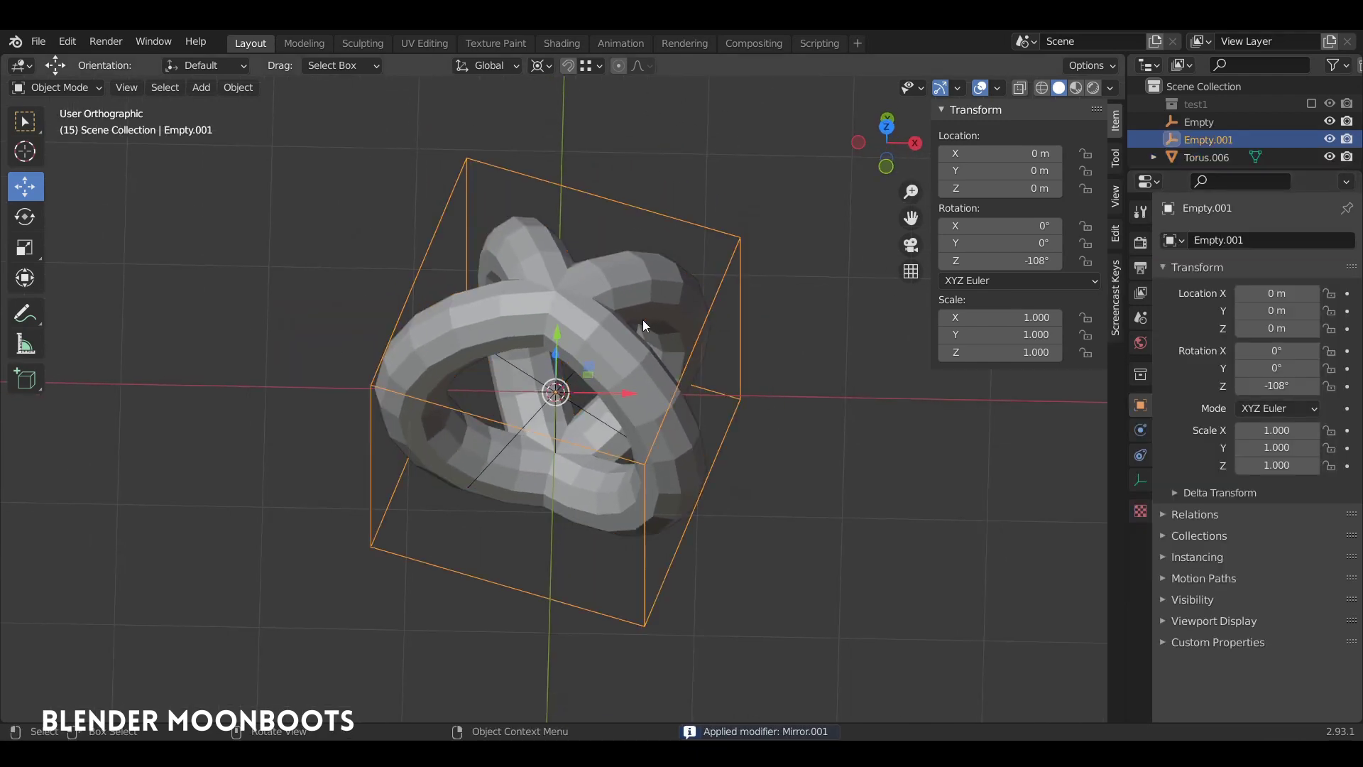
{"action": "left_click", "coordinate": [531, 418], "text": "shift"}
{"action": "key", "text": "x"}
{"action": "left_click", "coordinate": [534, 414]}
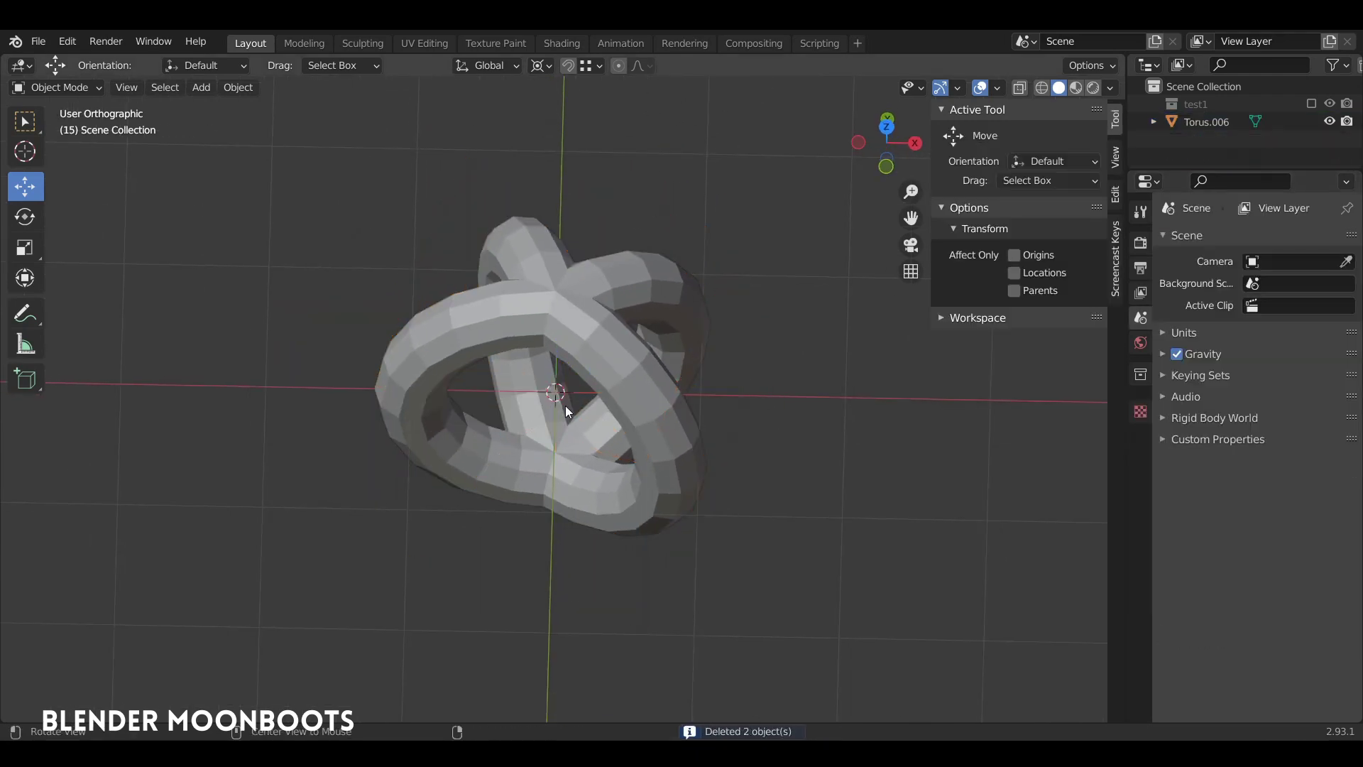
- Select the four-armed torus and open its mesh in Edit Mode near the junction of the arms
{"action": "middle_click_drag", "start_coordinate": [565, 406], "coordinate": [569, 364]}
{"action": "left_click", "coordinate": [572, 338]}
{"action": "scroll", "coordinate": [579, 298], "scroll_direction": "up", "scroll_amount": 4}
{"action": "middle_click_drag", "start_coordinate": [582, 277], "coordinate": [636, 402]}
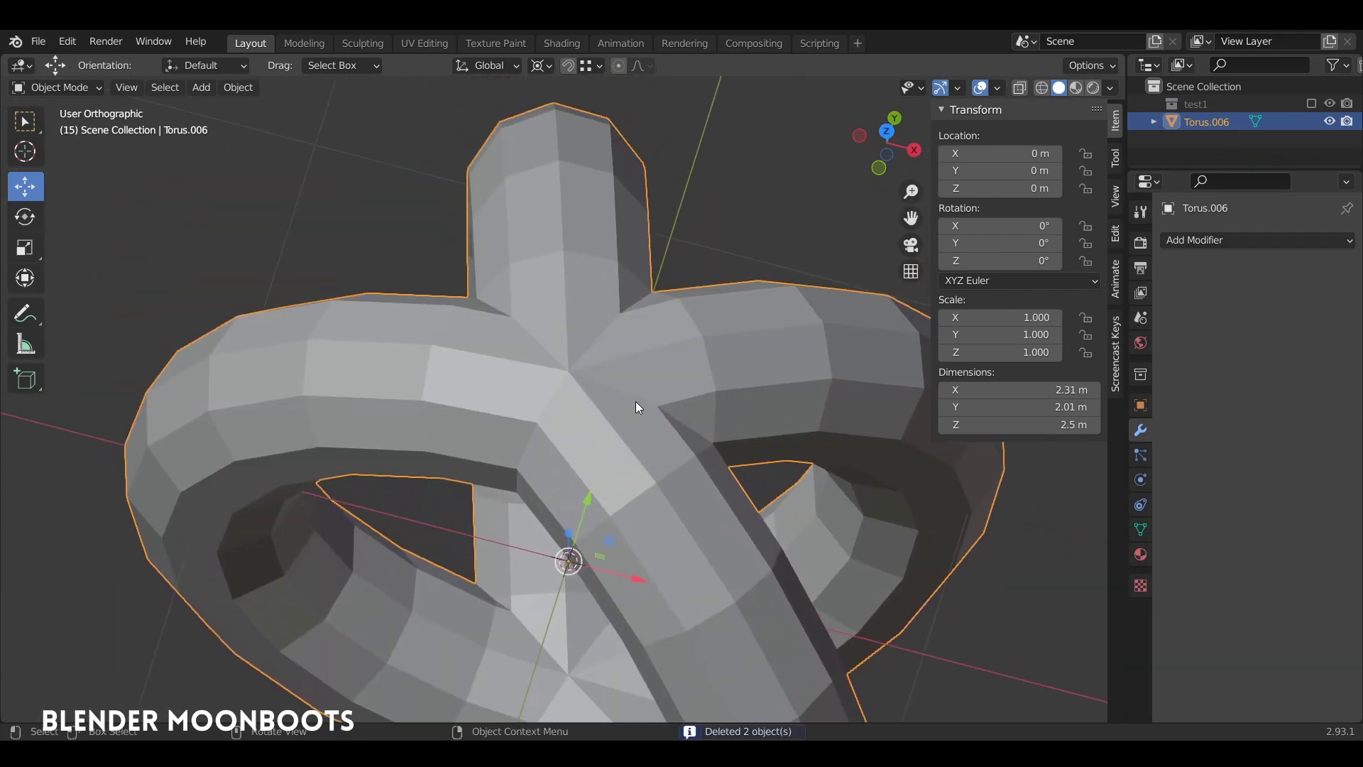
{"action": "key", "text": "Tab"}
- Try to move the top centre vertex and a neighbouring vertex between two arms to test how the arms are joined
{"action": "left_click", "coordinate": [572, 365]}
{"action": "middle_click_drag", "start_coordinate": [572, 365], "coordinate": [613, 306]}
{"action": "key", "text": "g"}
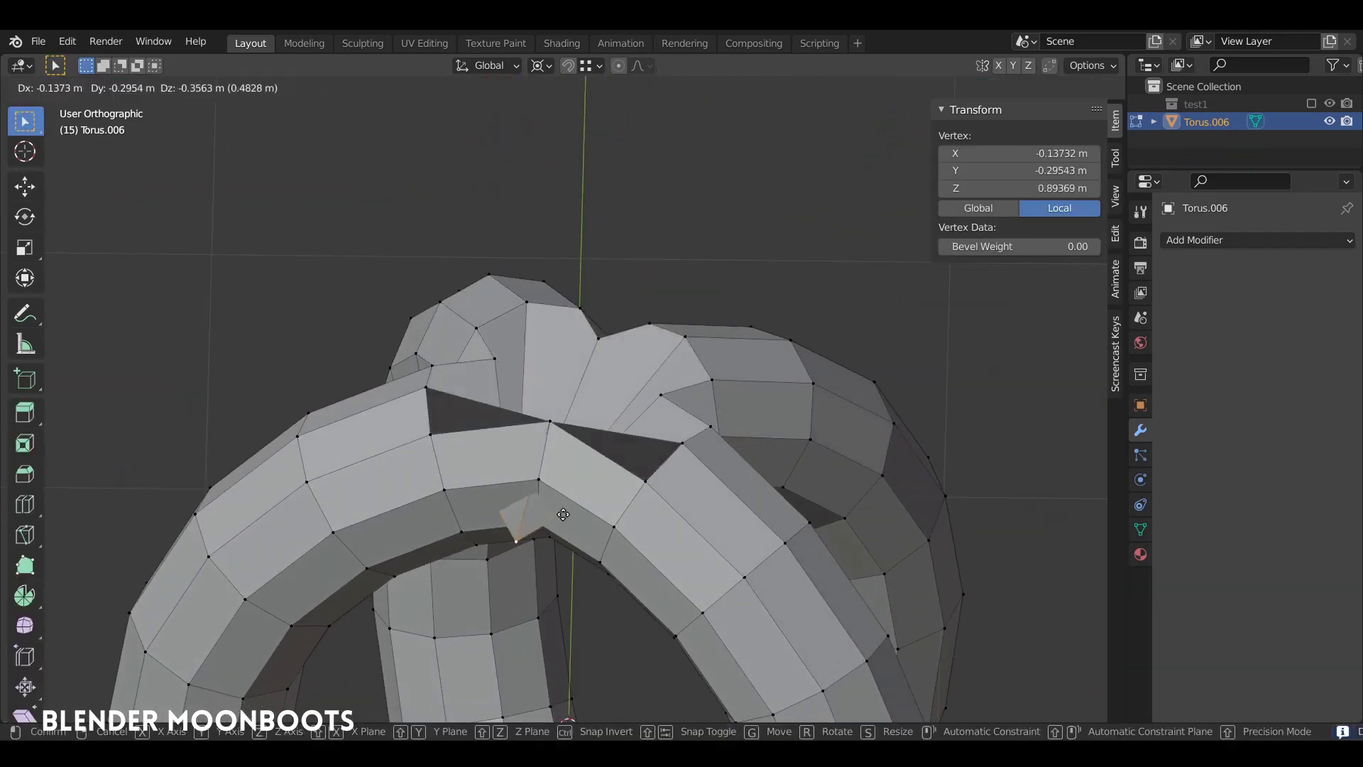
{"action": "key", "text": "Escape"}
{"action": "middle_click_drag", "start_coordinate": [618, 317], "coordinate": [539, 429]}
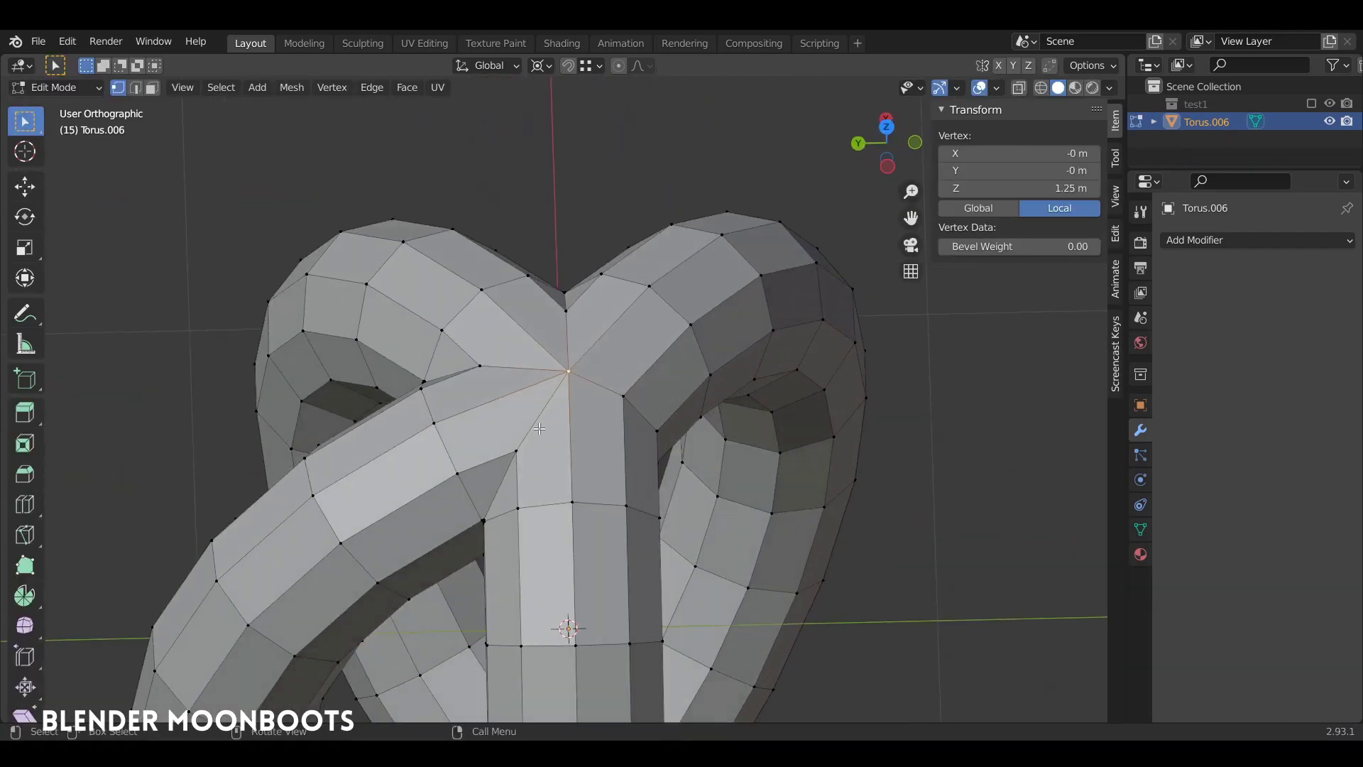
{"action": "key", "text": "g"}
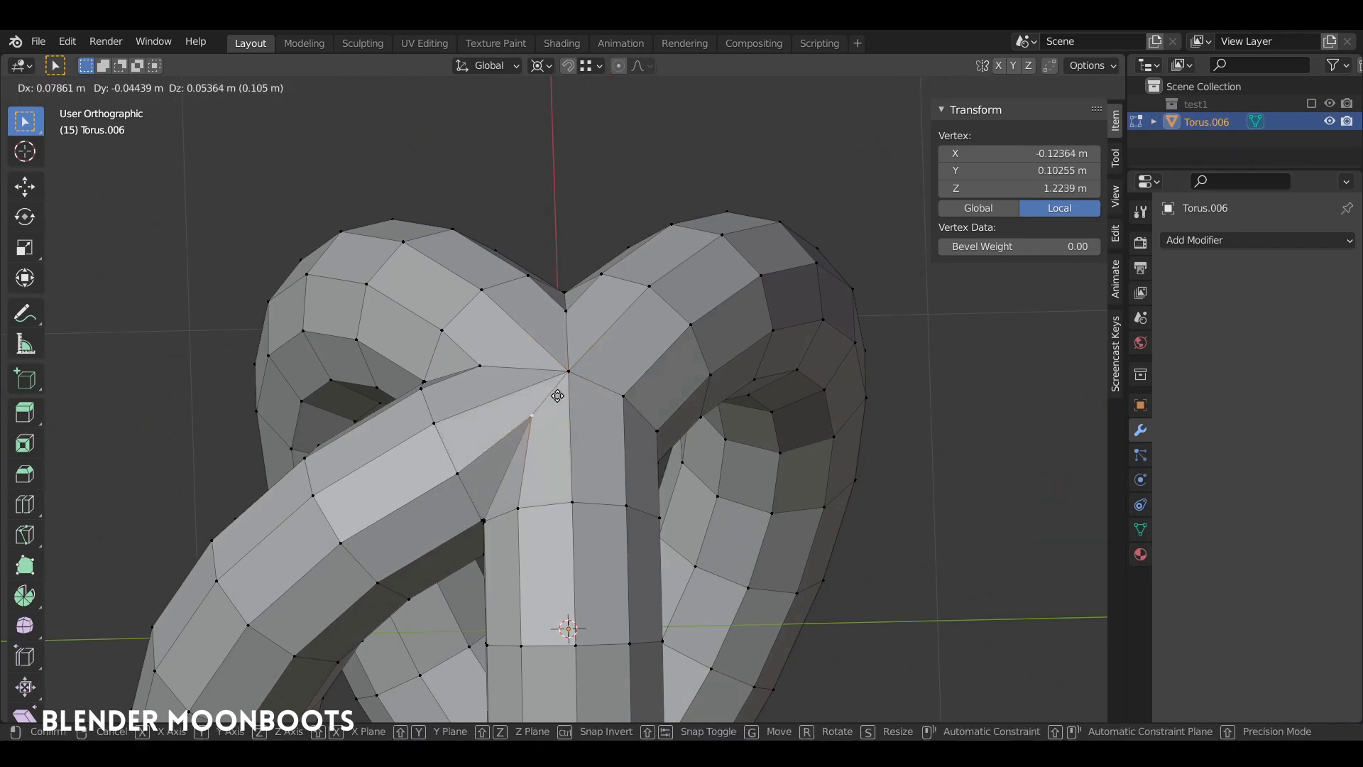
{"action": "left_click", "coordinate": [561, 394]}
- Symmetrize the entire selected mesh with the direction set to +Y to -Y
{"action": "middle_click_drag", "start_coordinate": [561, 394], "coordinate": [526, 405]}
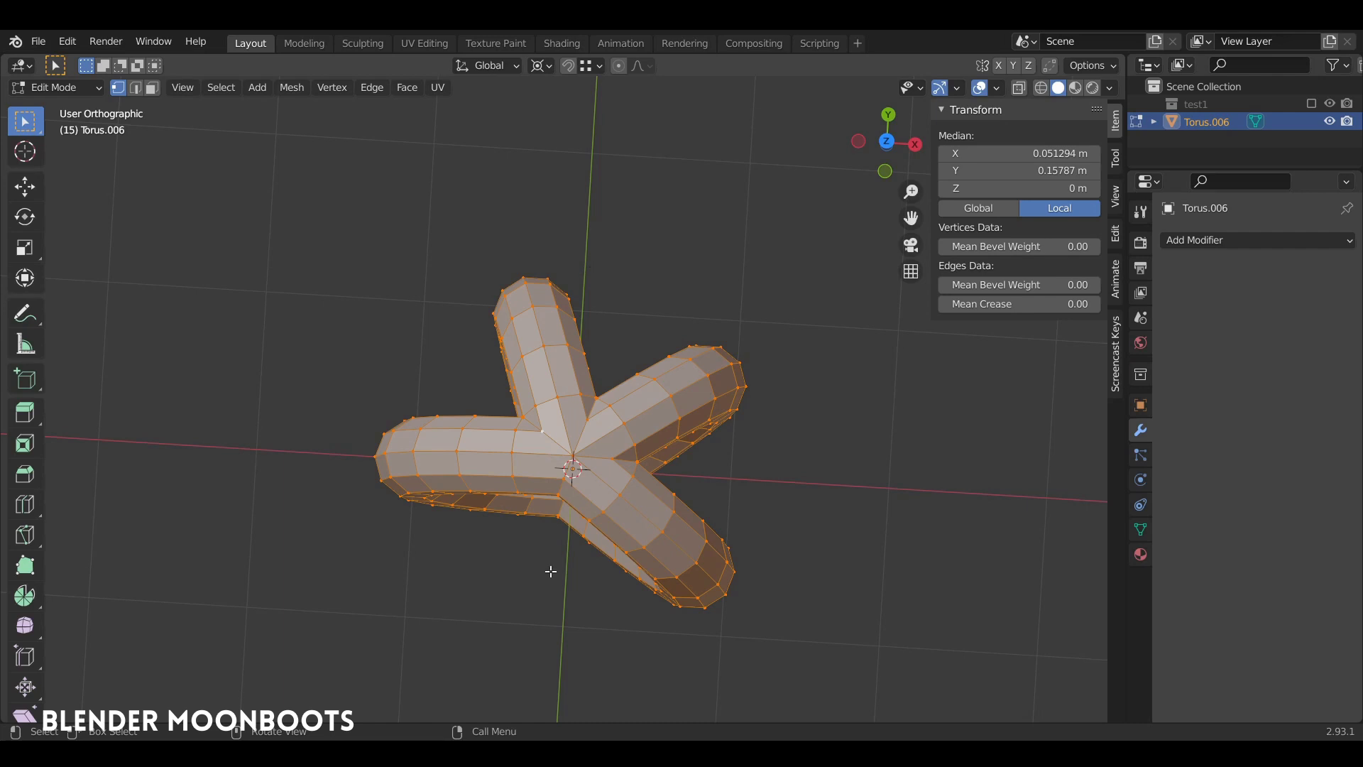
{"action": "mouse_move", "coordinate": [575, 492]}
{"action": "middle_mouse_down"}
{"action": "mouse_move", "coordinate": [654, 448]}
{"action": "mouse_move", "coordinate": [561, 504]}
{"action": "middle_mouse_up"}
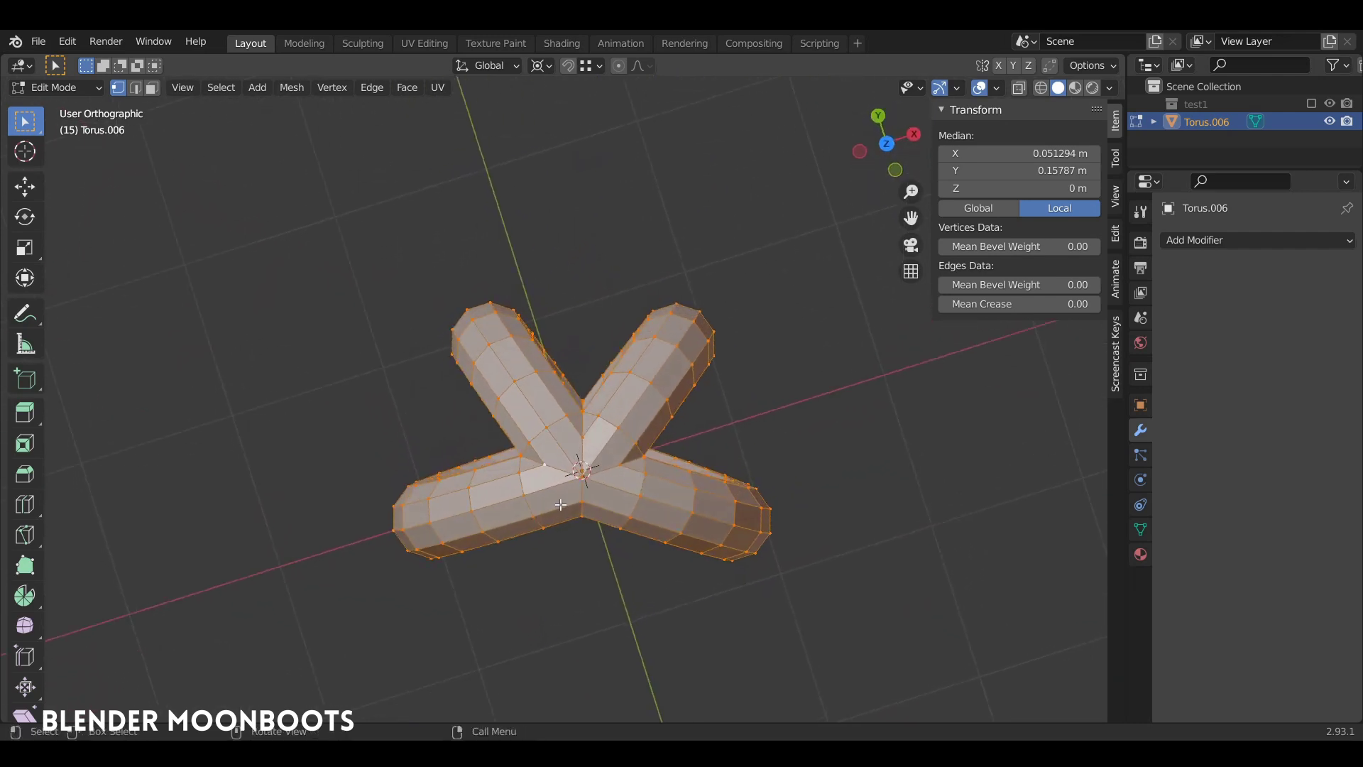
{"action": "left_click", "coordinate": [293, 88]}
{"action": "mouse_move", "coordinate": [331, 87]}
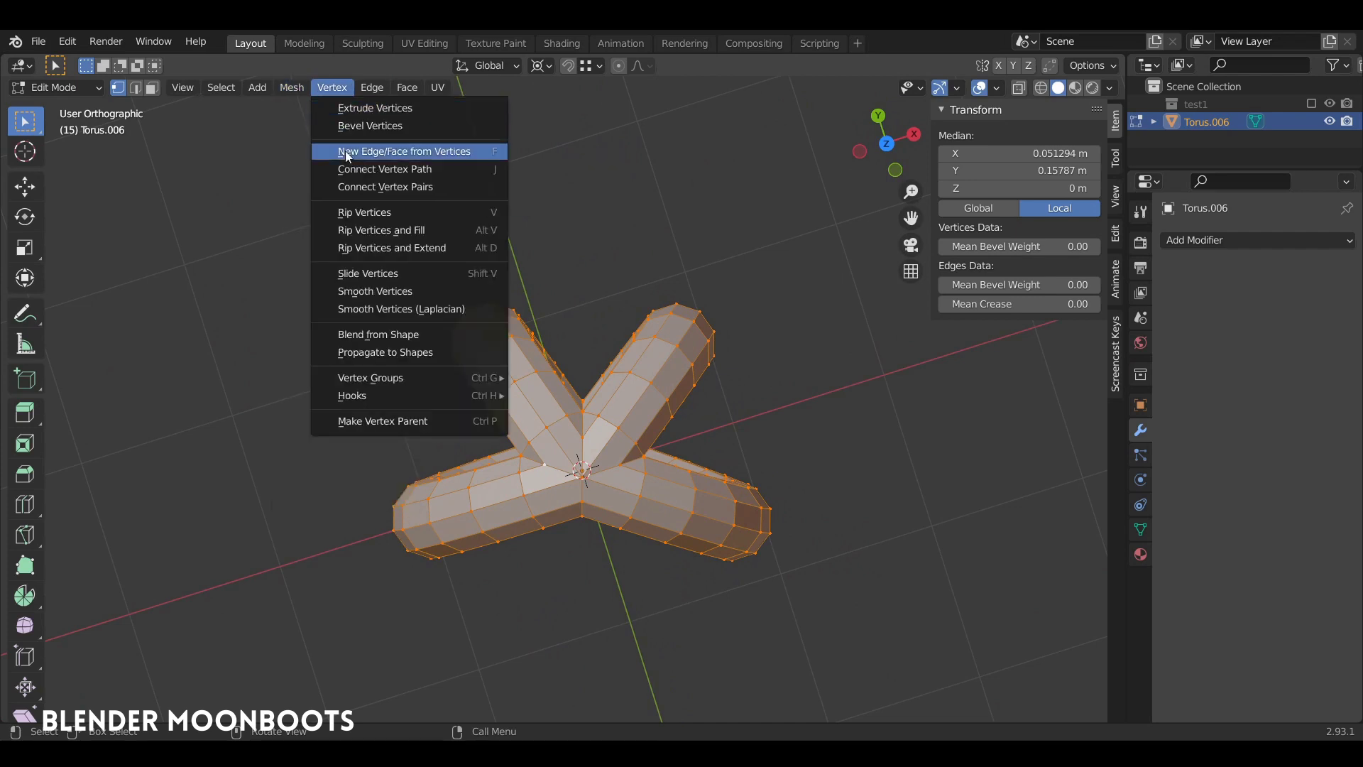
{"action": "left_click", "coordinate": [292, 95]}
{"action": "left_click", "coordinate": [291, 88]}
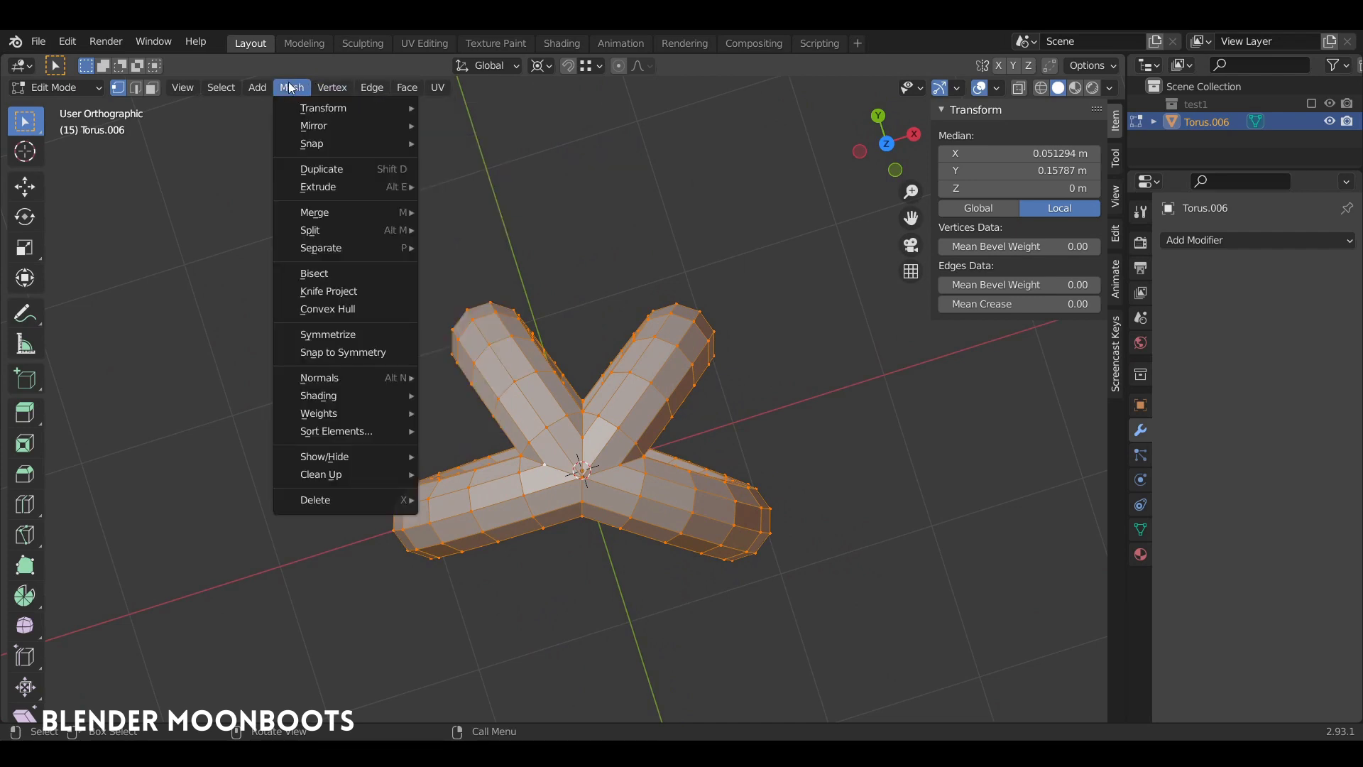
{"action": "left_click", "coordinate": [345, 340]}
{"action": "left_click", "coordinate": [219, 686]}
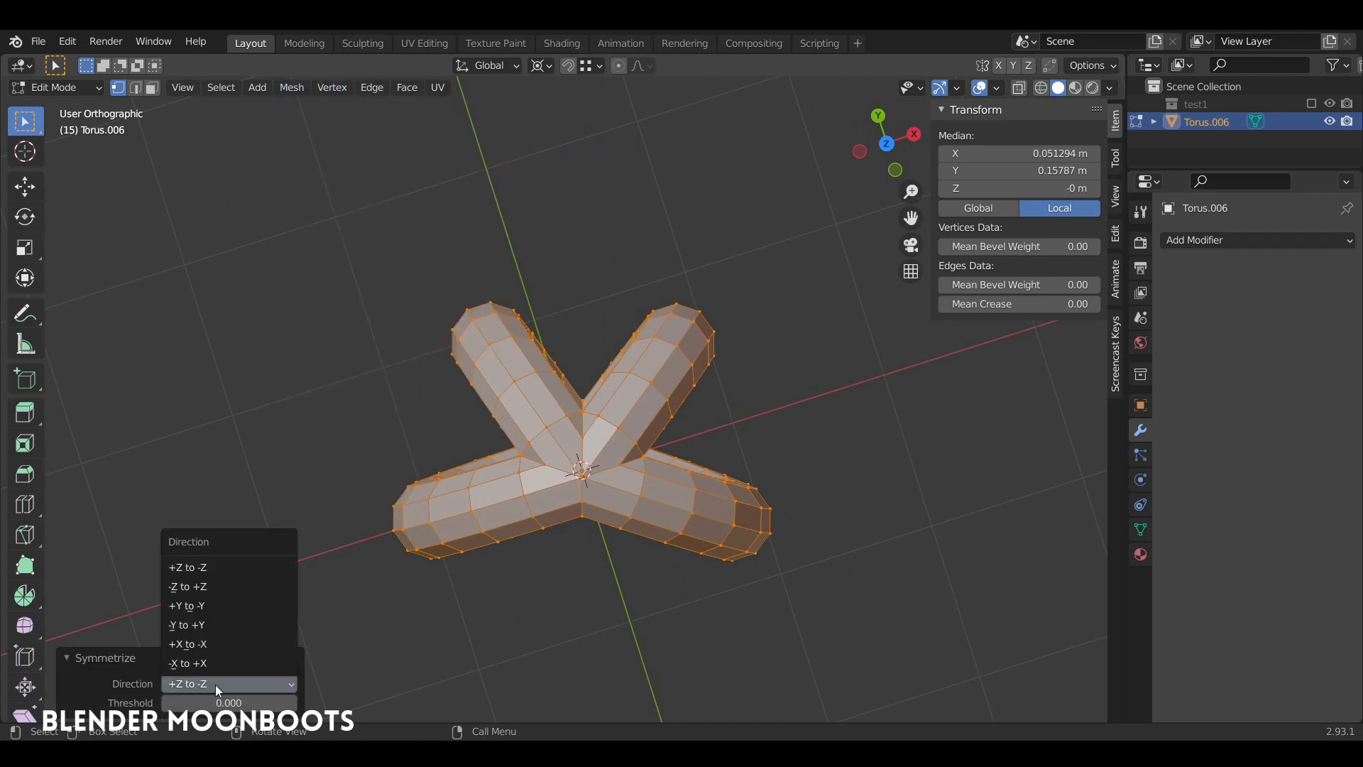
{"action": "left_click", "coordinate": [227, 607]}
- Merge the vertices of the entire five-armed mesh by distance in Edit Mode
{"action": "middle_click_drag", "start_coordinate": [482, 369], "coordinate": [636, 320]}
{"action": "scroll", "coordinate": [630, 287], "scroll_direction": "up", "scroll_amount": 6}
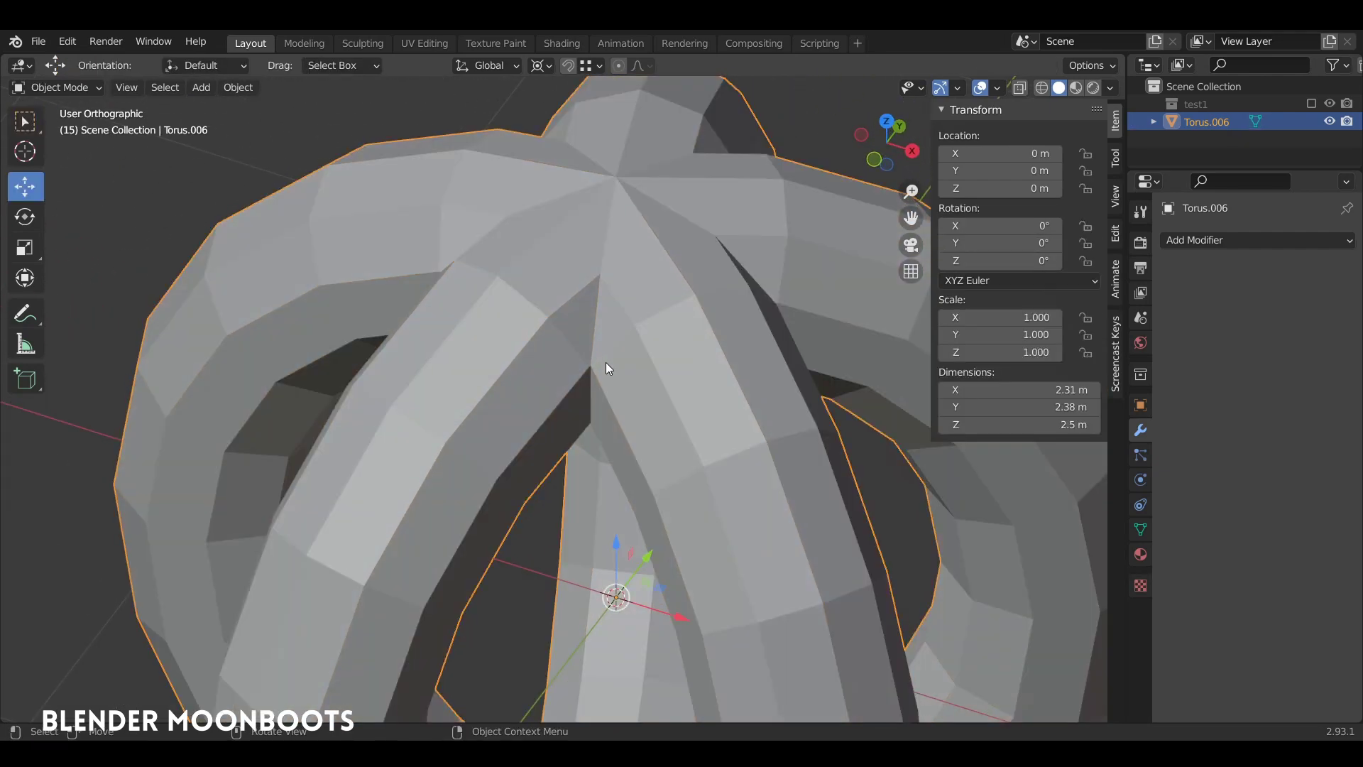
{"action": "middle_click_drag", "start_coordinate": [606, 362], "coordinate": [595, 382]}
{"action": "scroll", "coordinate": [623, 267], "scroll_direction": "up", "scroll_amount": 8}
{"action": "key", "text": "Tab"}
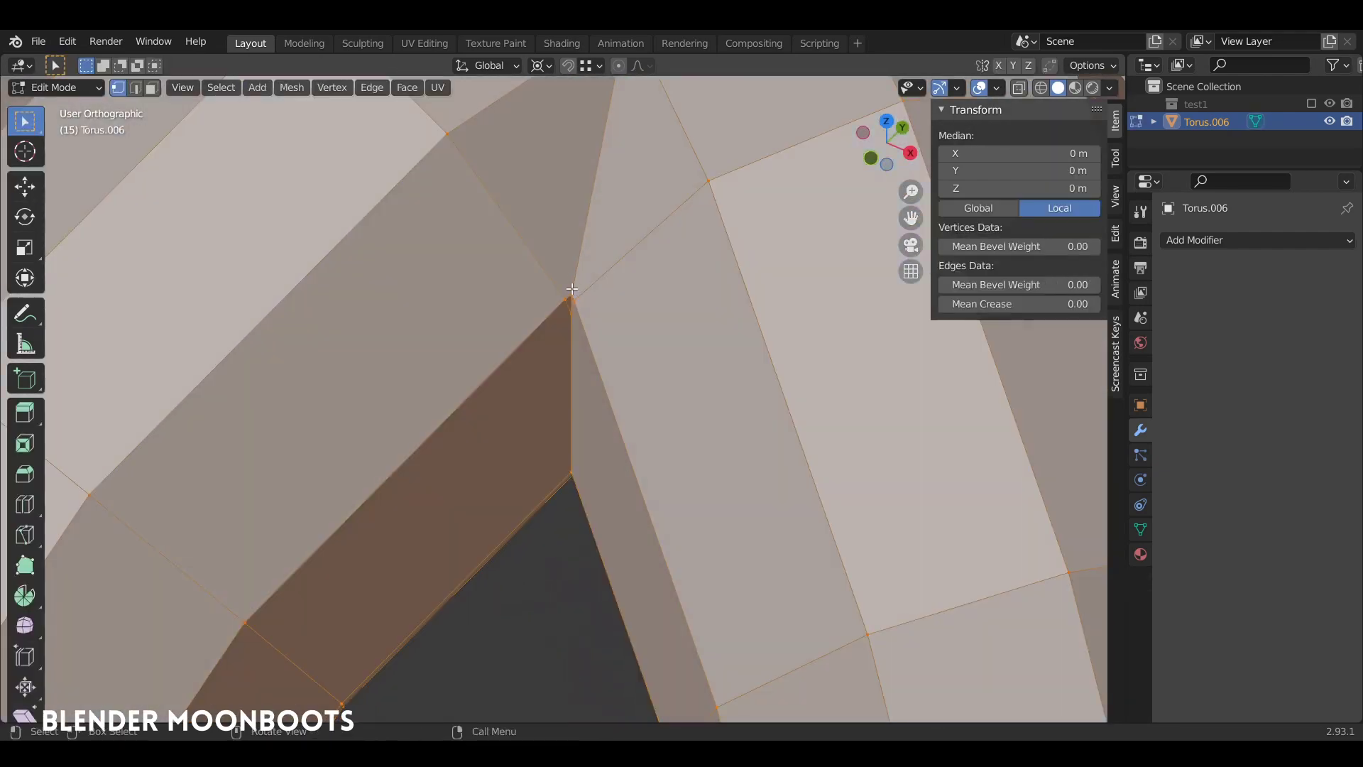
{"action": "middle_click_drag", "start_coordinate": [590, 299], "coordinate": [664, 427]}
{"action": "key", "text": "m"}
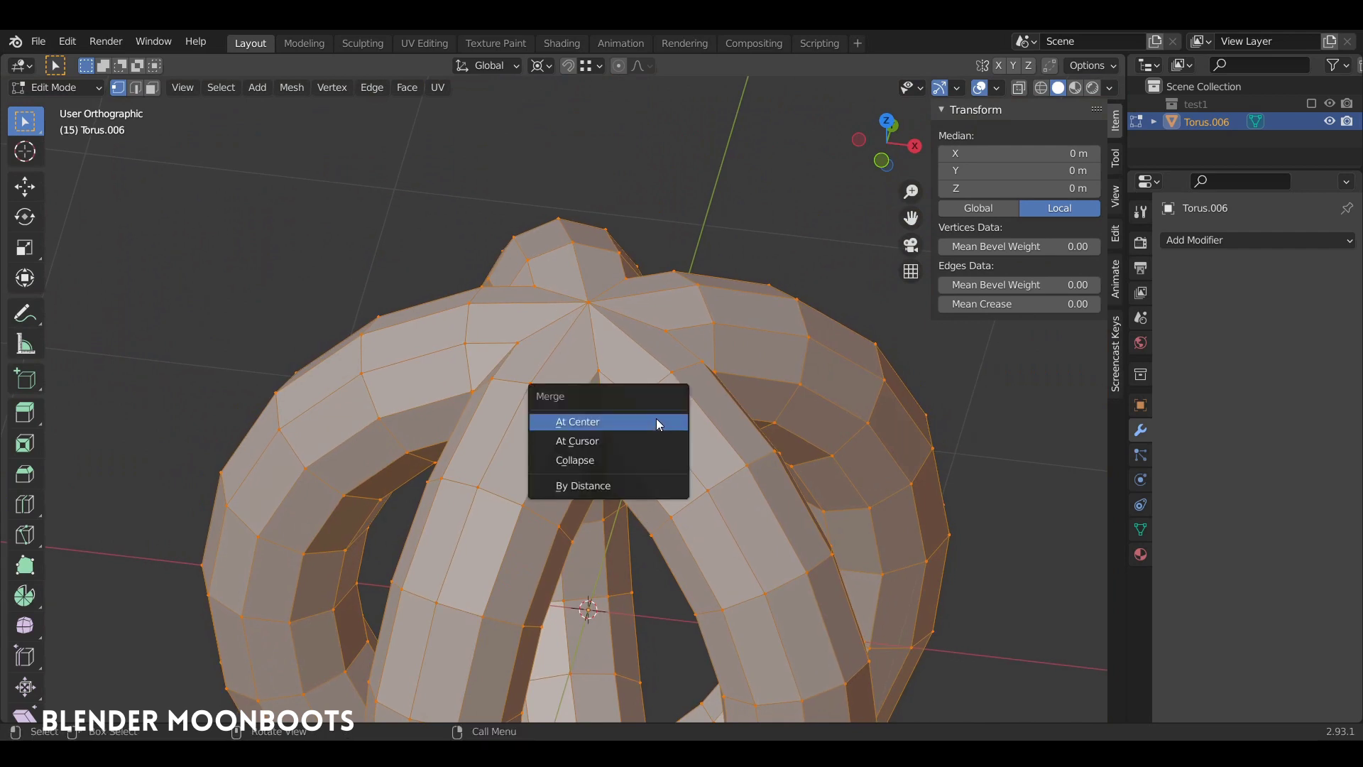
{"action": "left_click", "coordinate": [639, 484]}
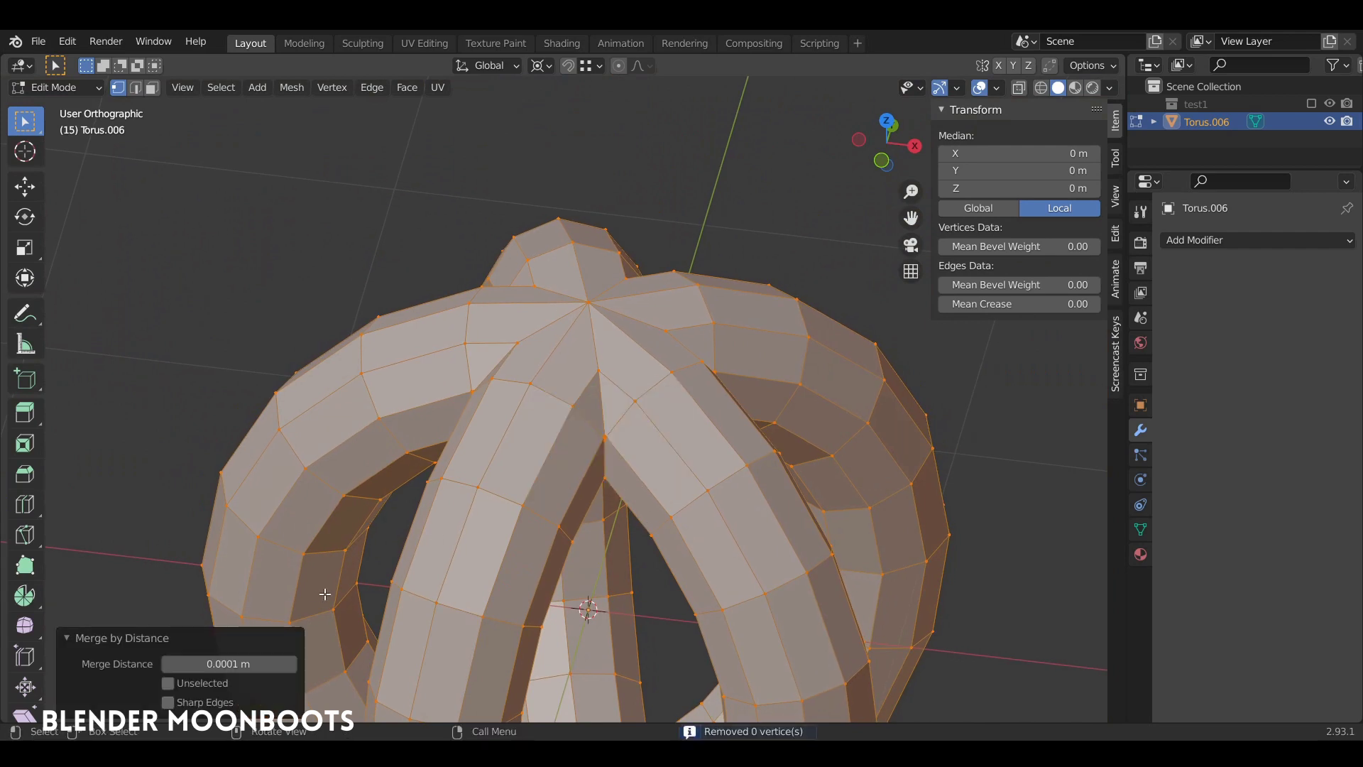
- Set the merge distance to 0.02 m so the close vertices between neighbouring arms are joined
{"action": "middle_click_drag", "start_coordinate": [325, 594], "coordinate": [523, 250], "text": "ctrl"}
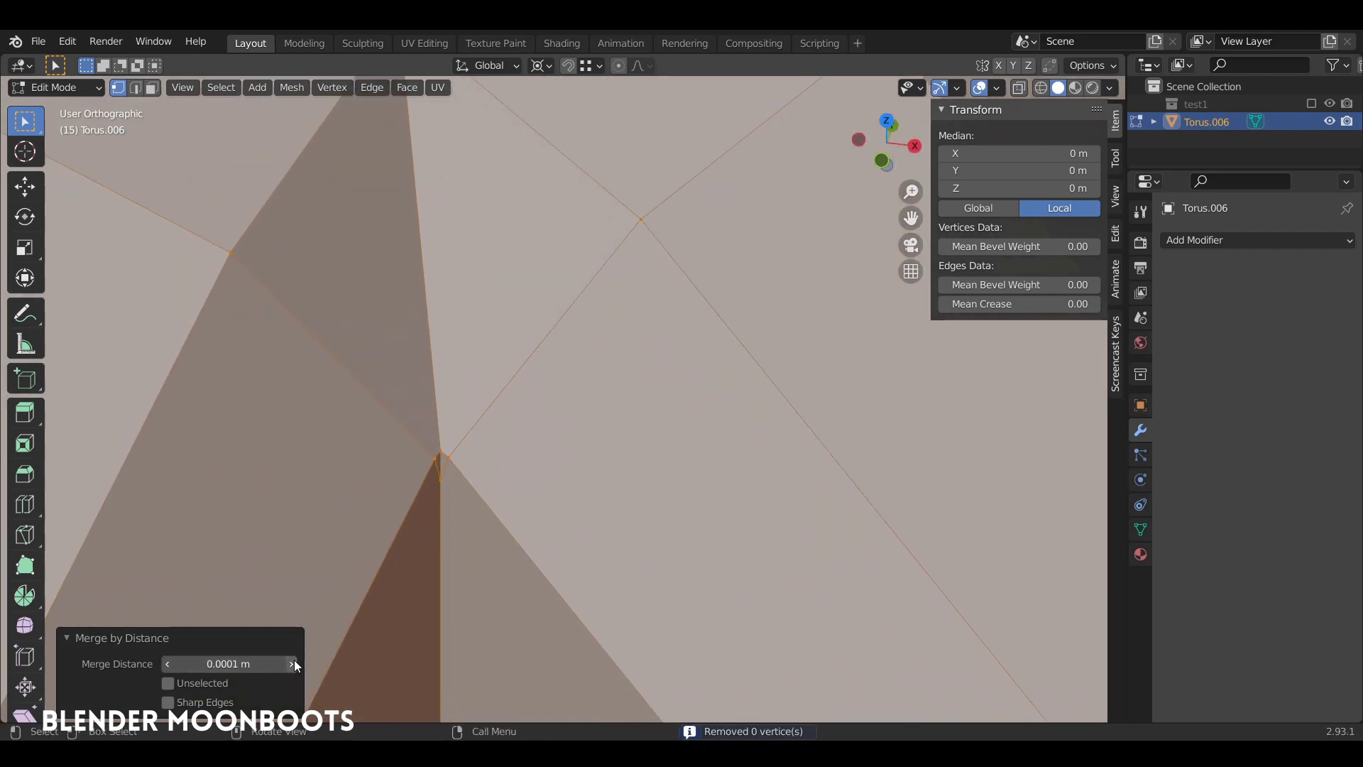
{"action": "scroll", "coordinate": [296, 662], "scroll_direction": "up", "scroll_amount": 1, "text": "ctrl"}
{"action": "scroll", "coordinate": [296, 662], "scroll_direction": "down", "scroll_amount": 2, "text": "ctrl"}
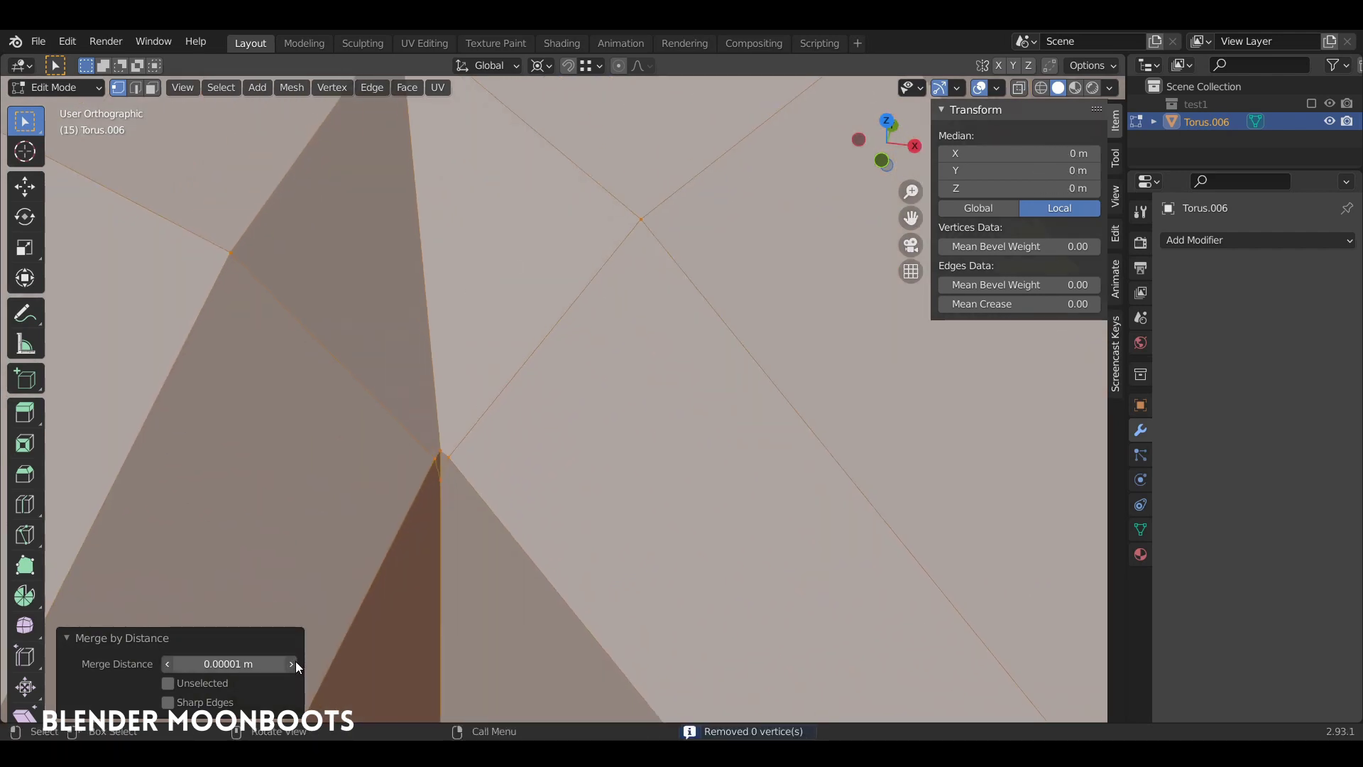
{"action": "scroll", "coordinate": [295, 661], "scroll_direction": "up", "scroll_amount": 2, "text": "ctrl"}
{"action": "scroll", "coordinate": [492, 447], "scroll_direction": "down", "scroll_amount": 6}
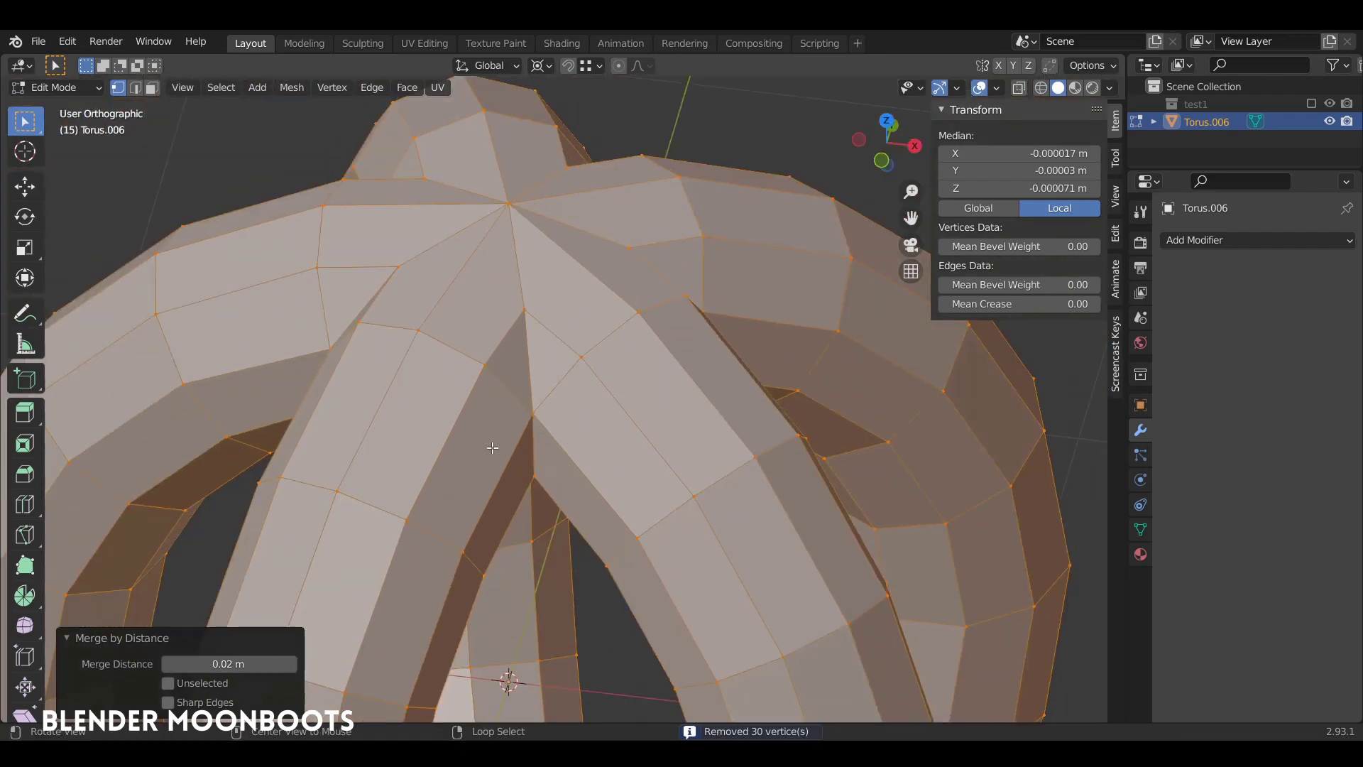
- Rotate the entire five-armed mesh by -90° about the Z axis in the top view
{"action": "middle_click_drag", "start_coordinate": [492, 448], "coordinate": [606, 288]}
{"action": "left_click", "coordinate": [510, 292]}
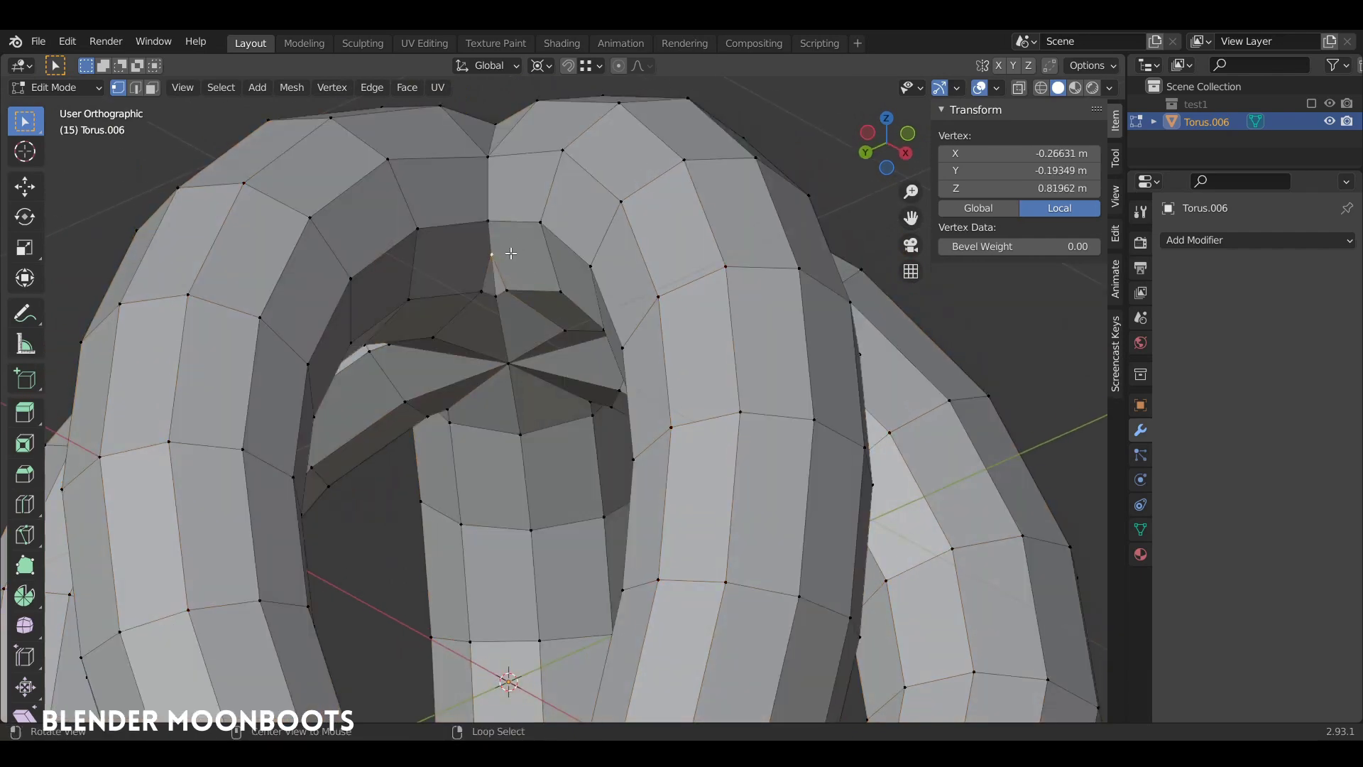
{"action": "left_click_drag", "start_coordinate": [510, 253], "coordinate": [598, 313], "text": "alt"}
{"action": "scroll", "coordinate": [599, 275], "scroll_direction": "down", "scroll_amount": 5}
{"action": "scroll", "coordinate": [633, 375], "scroll_direction": "up", "scroll_amount": 4}
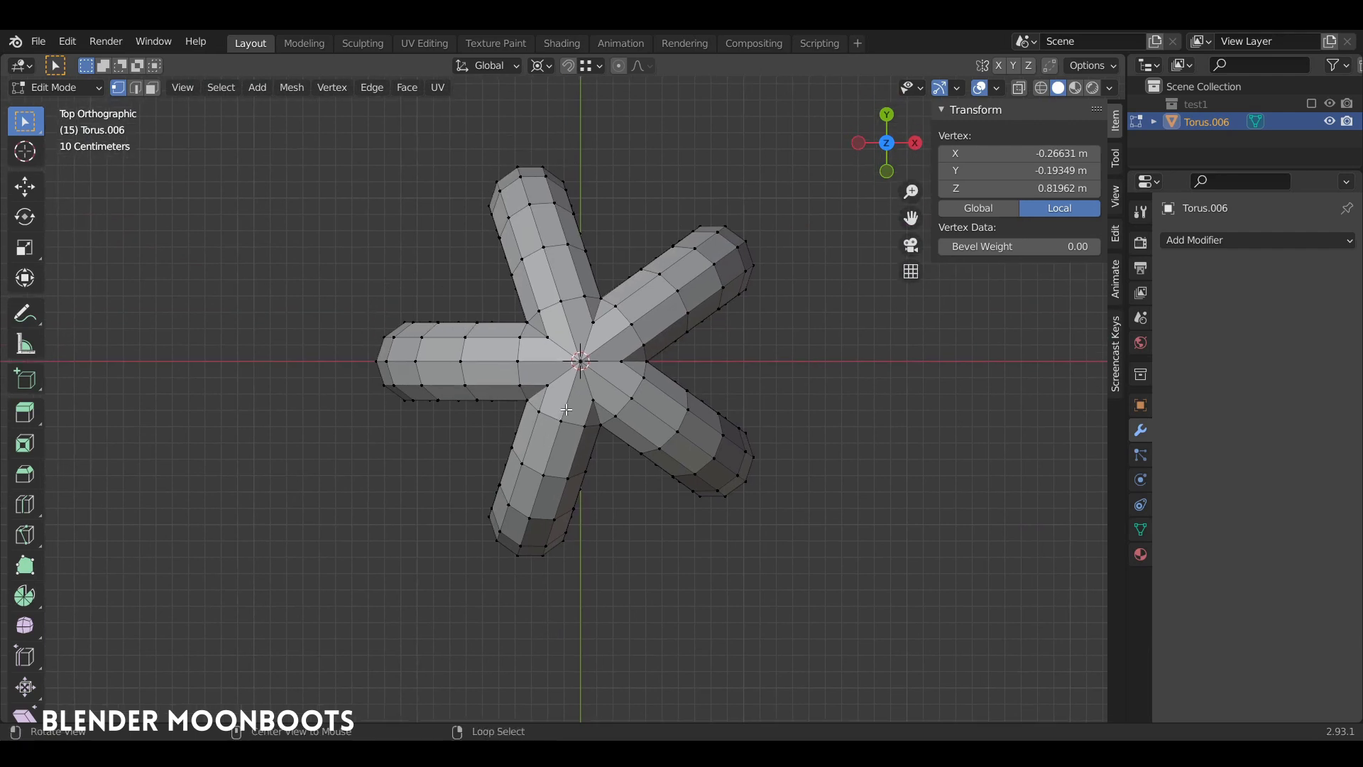
{"action": "key", "text": "a"}
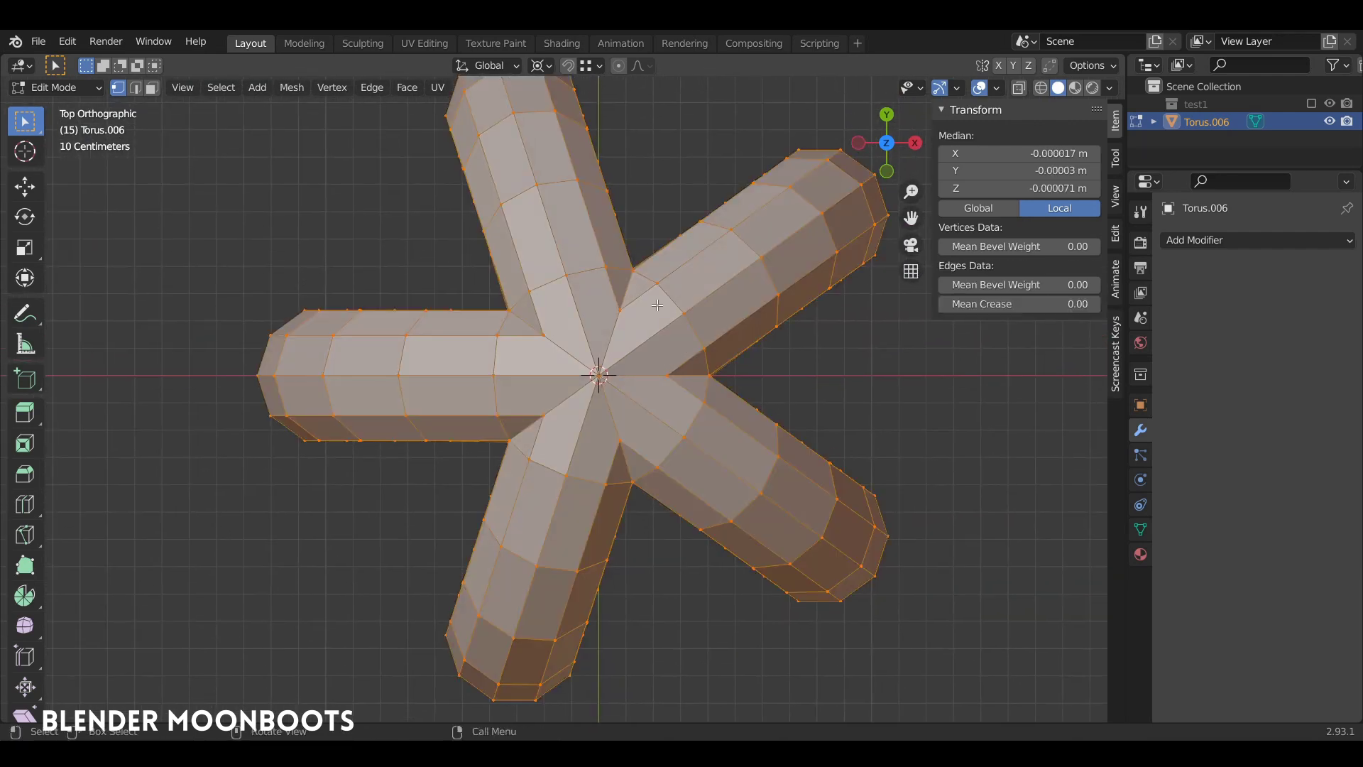
{"action": "type", "text": "r90"}
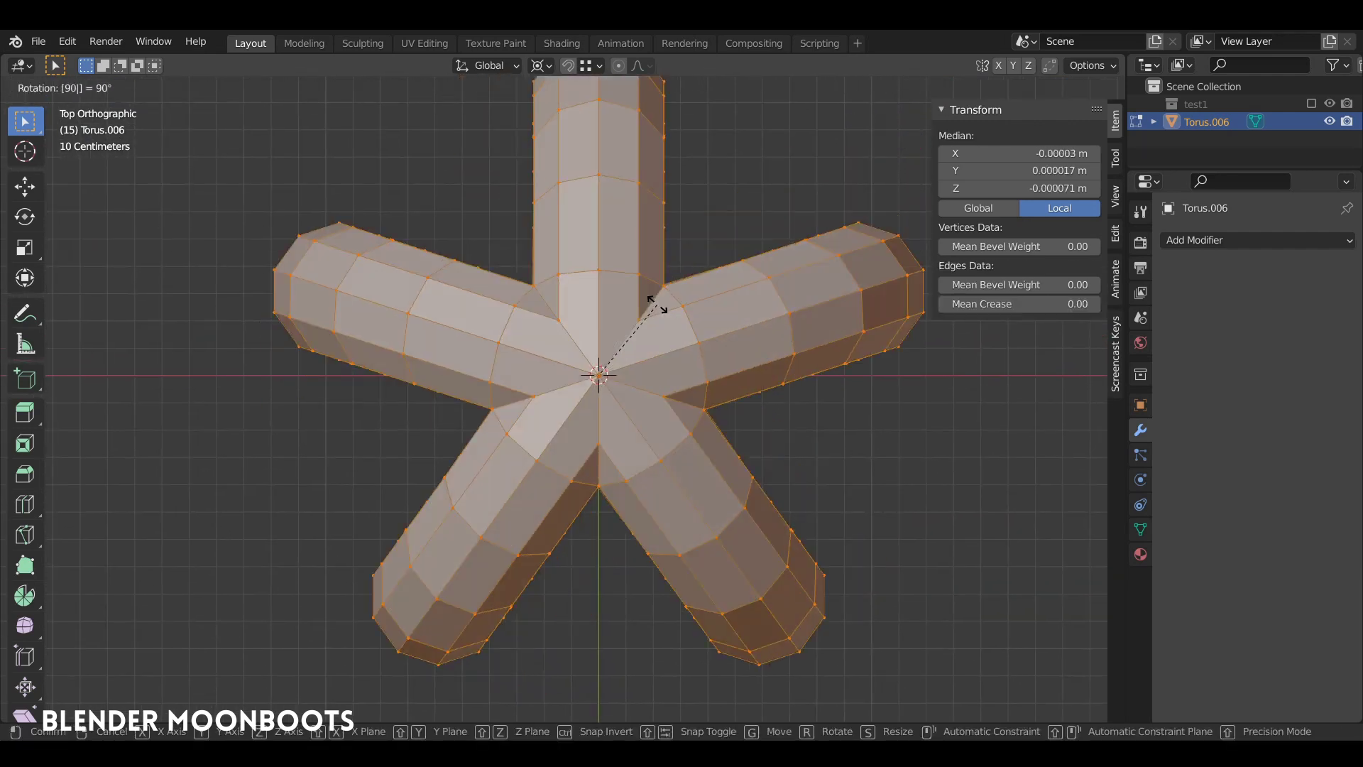
{"action": "key", "text": "Return"}
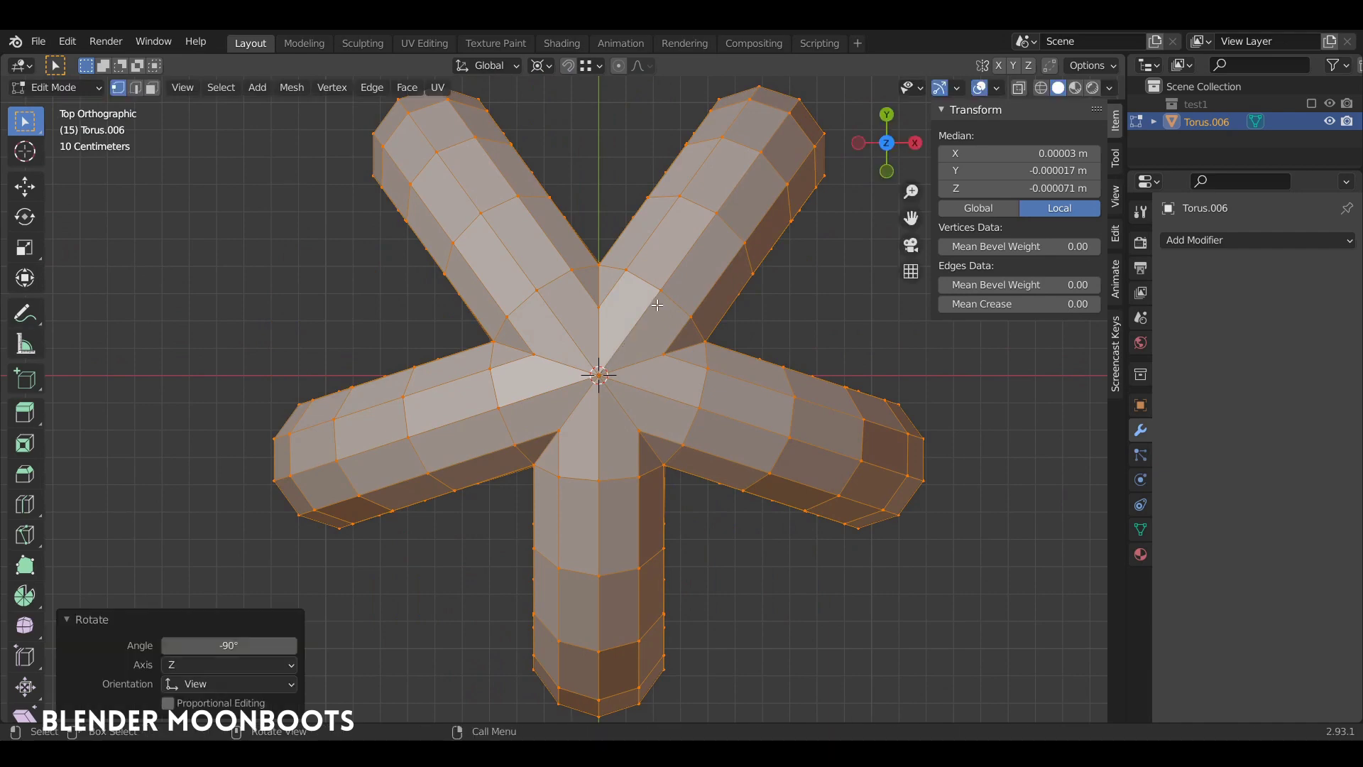
- Merge the four vertices around the small gap under one arm junction at the last, lowest one
{"action": "middle_click_drag", "start_coordinate": [657, 305], "coordinate": [540, 444]}
{"action": "scroll", "coordinate": [580, 511], "scroll_direction": "up", "scroll_amount": 2}
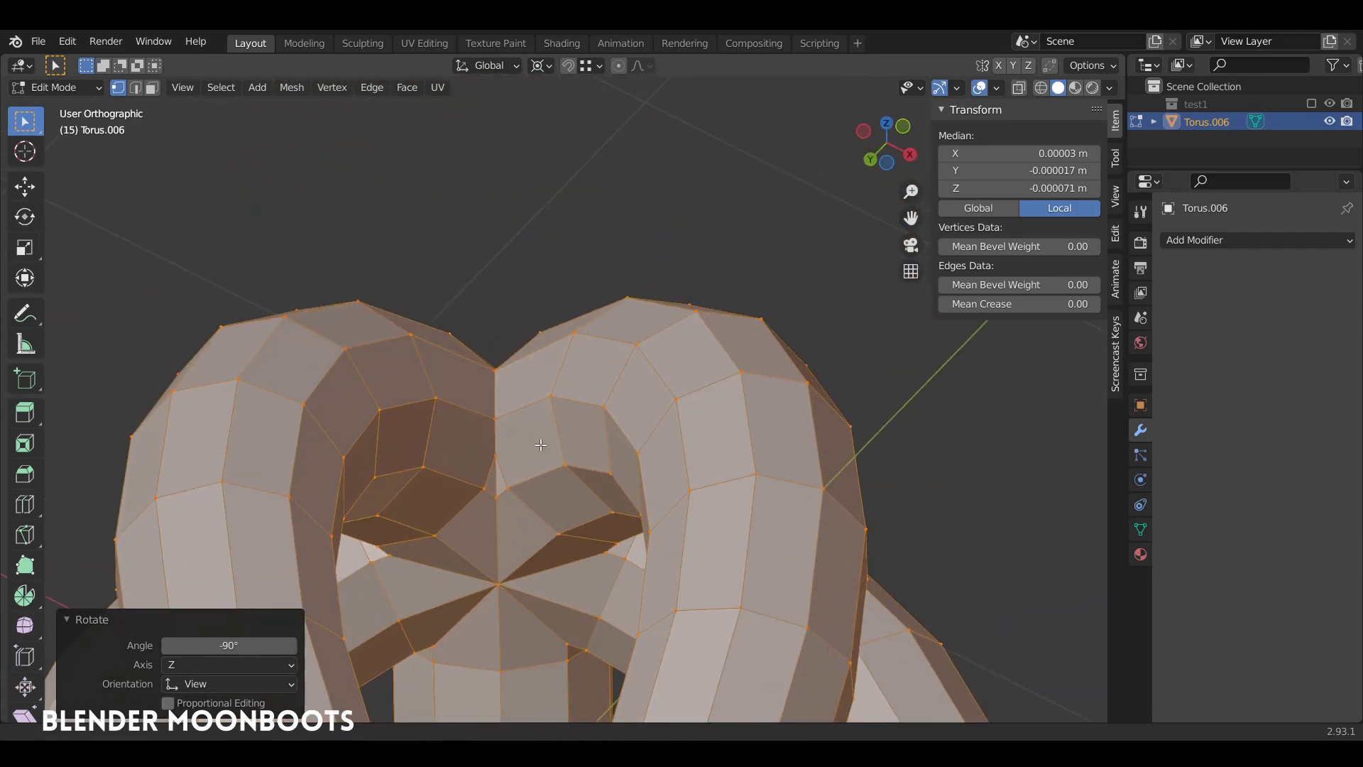
{"action": "scroll", "coordinate": [540, 445], "scroll_direction": "up", "scroll_amount": 3}
{"action": "left_click", "coordinate": [579, 347]}
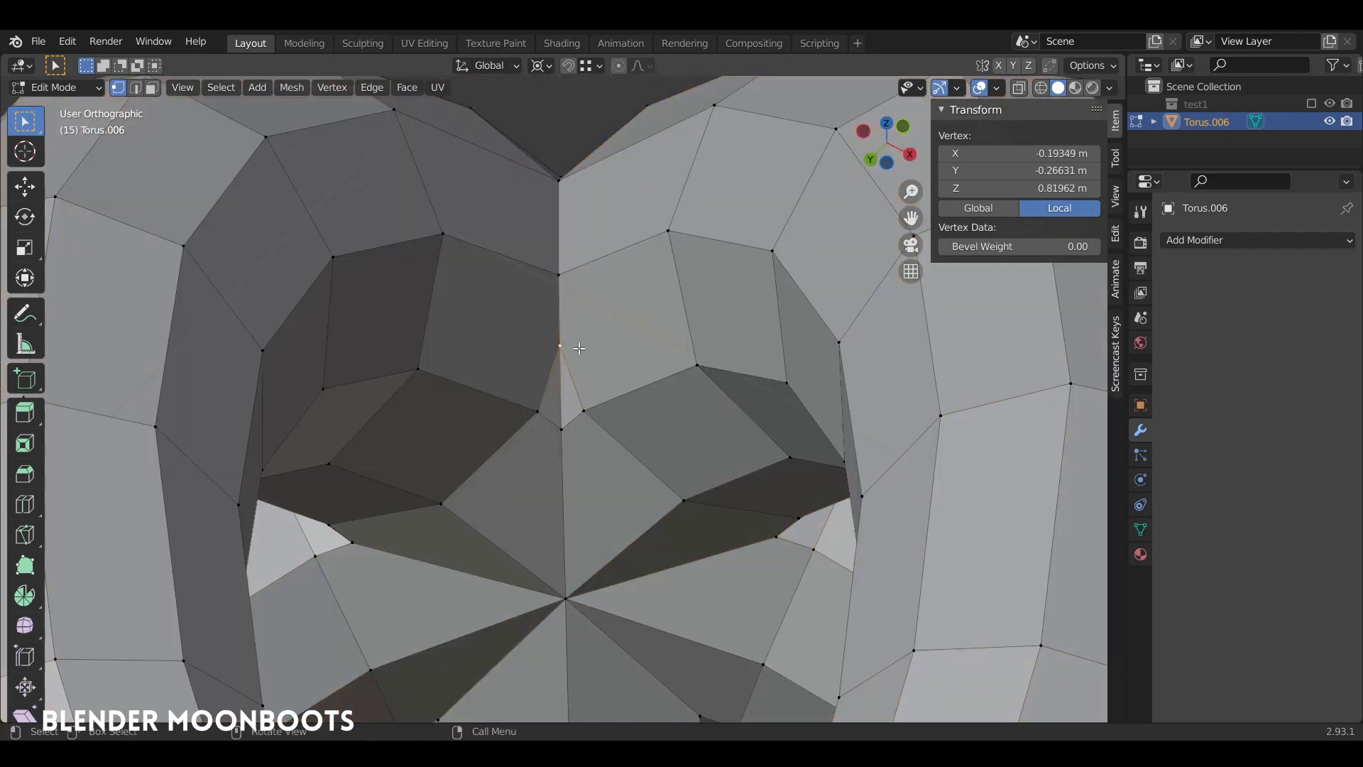
{"action": "left_click", "coordinate": [582, 410], "text": "shift"}
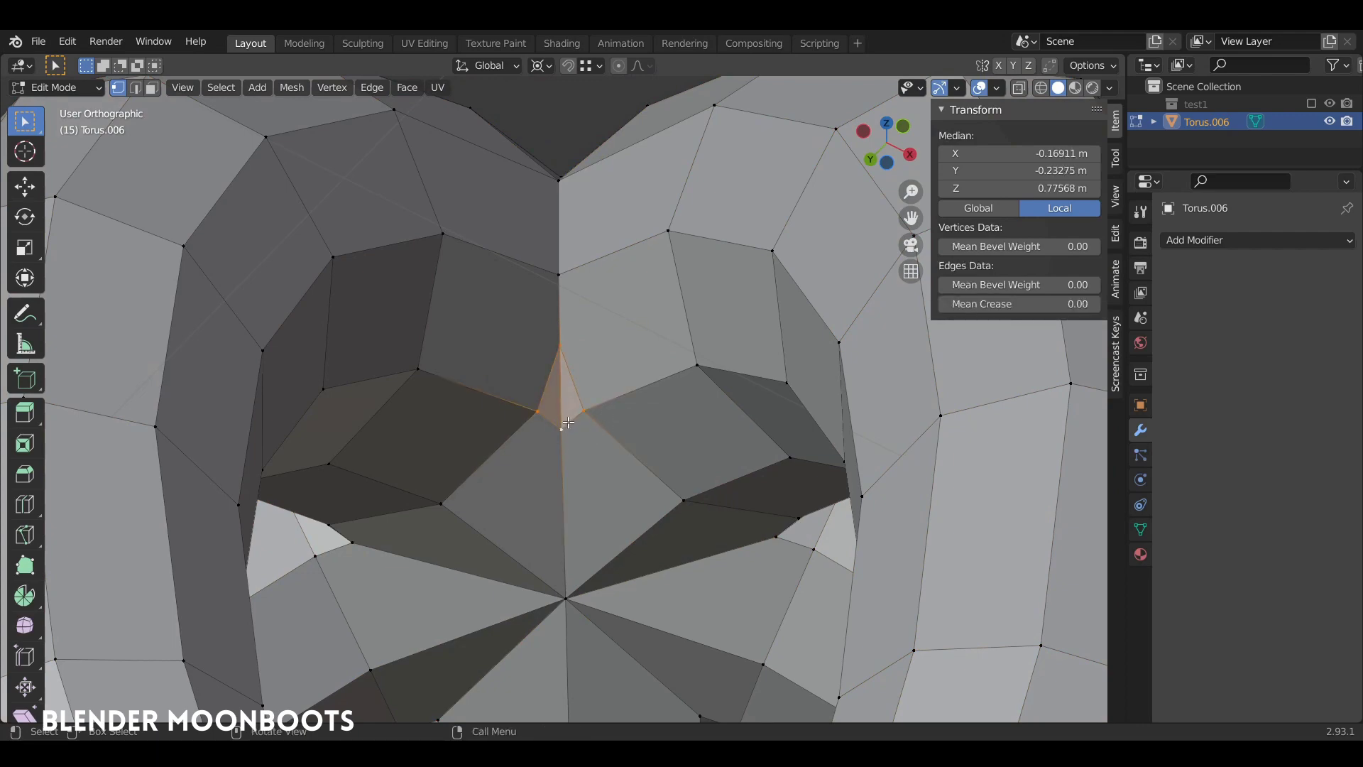
{"action": "key", "text": "m"}
{"action": "left_click", "coordinate": [556, 396]}
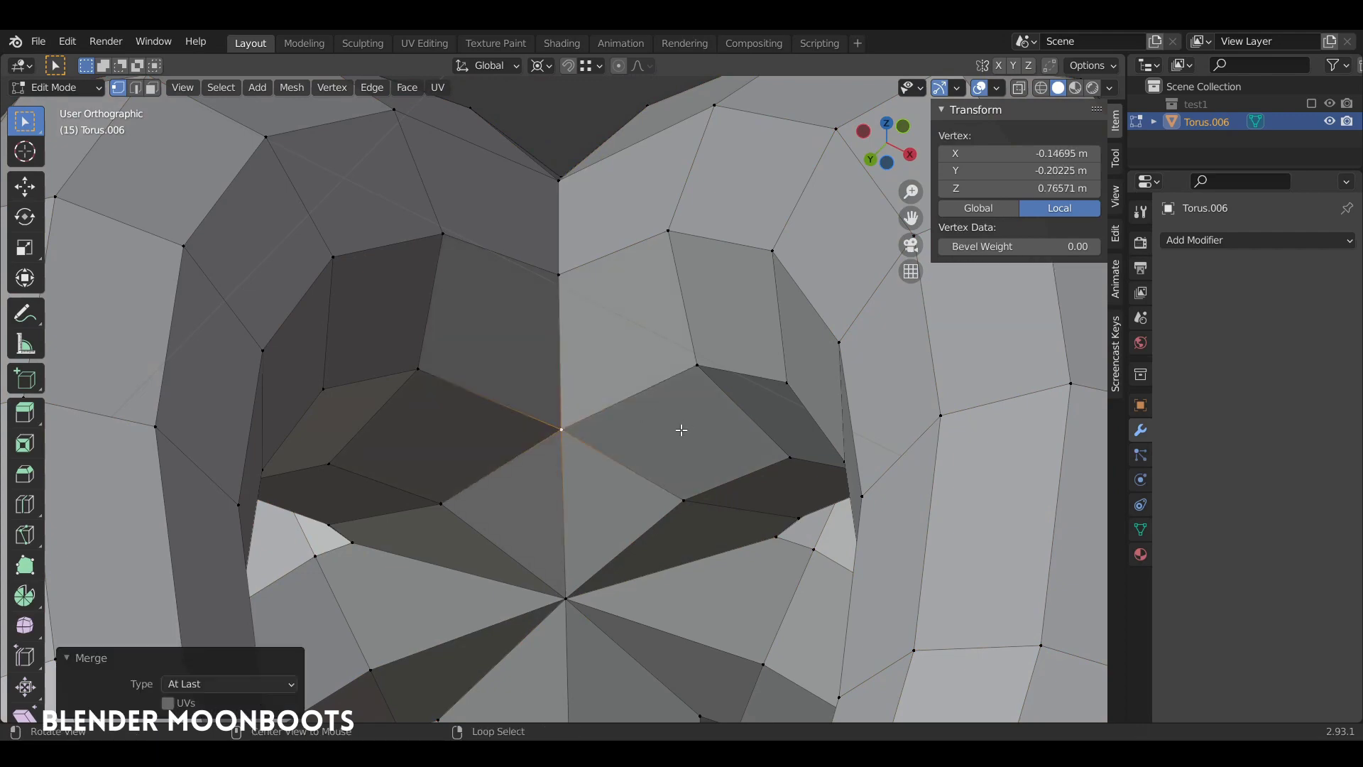
- Merge the matching four gap vertices under the mirrored arm junction at the last, lowest one
{"action": "middle_click_drag", "start_coordinate": [681, 430], "coordinate": [667, 270]}
{"action": "left_click", "coordinate": [726, 291], "text": "shift"}
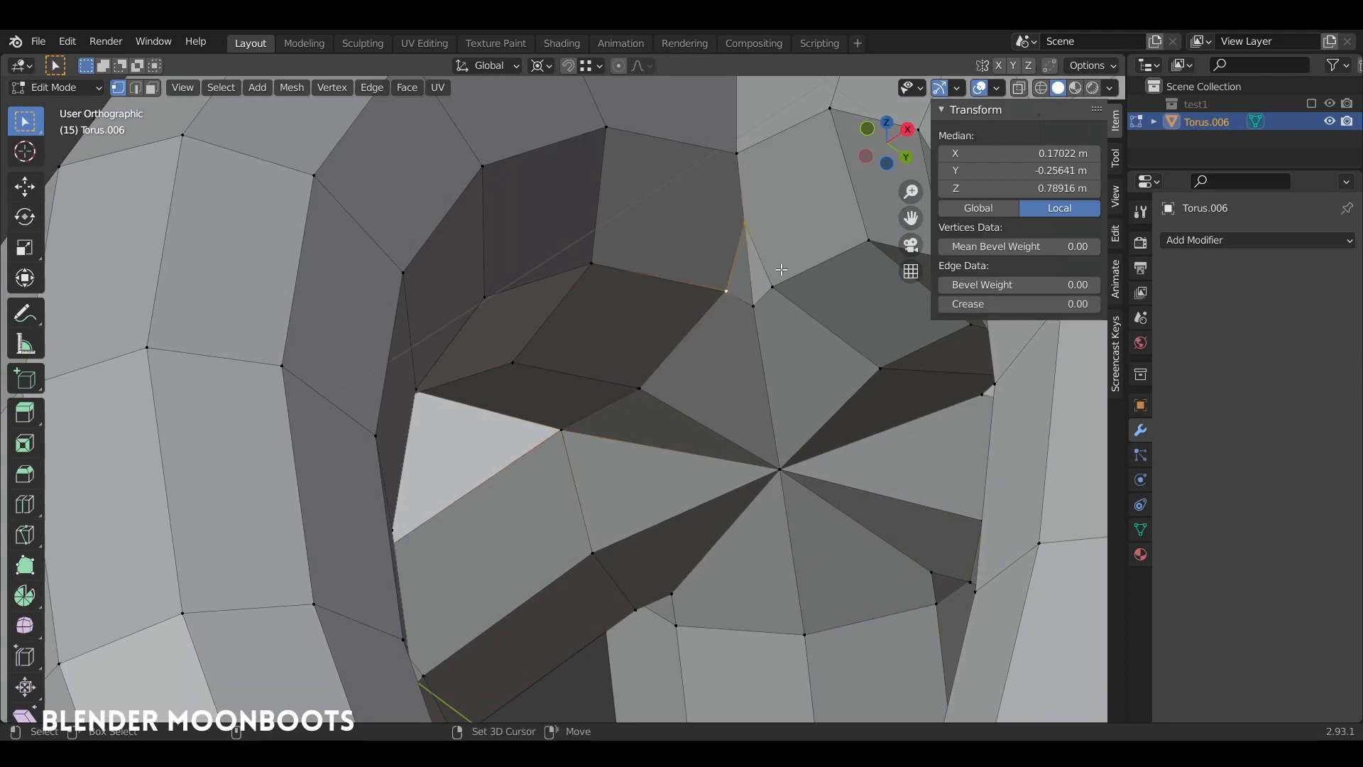
{"action": "key", "text": "m"}
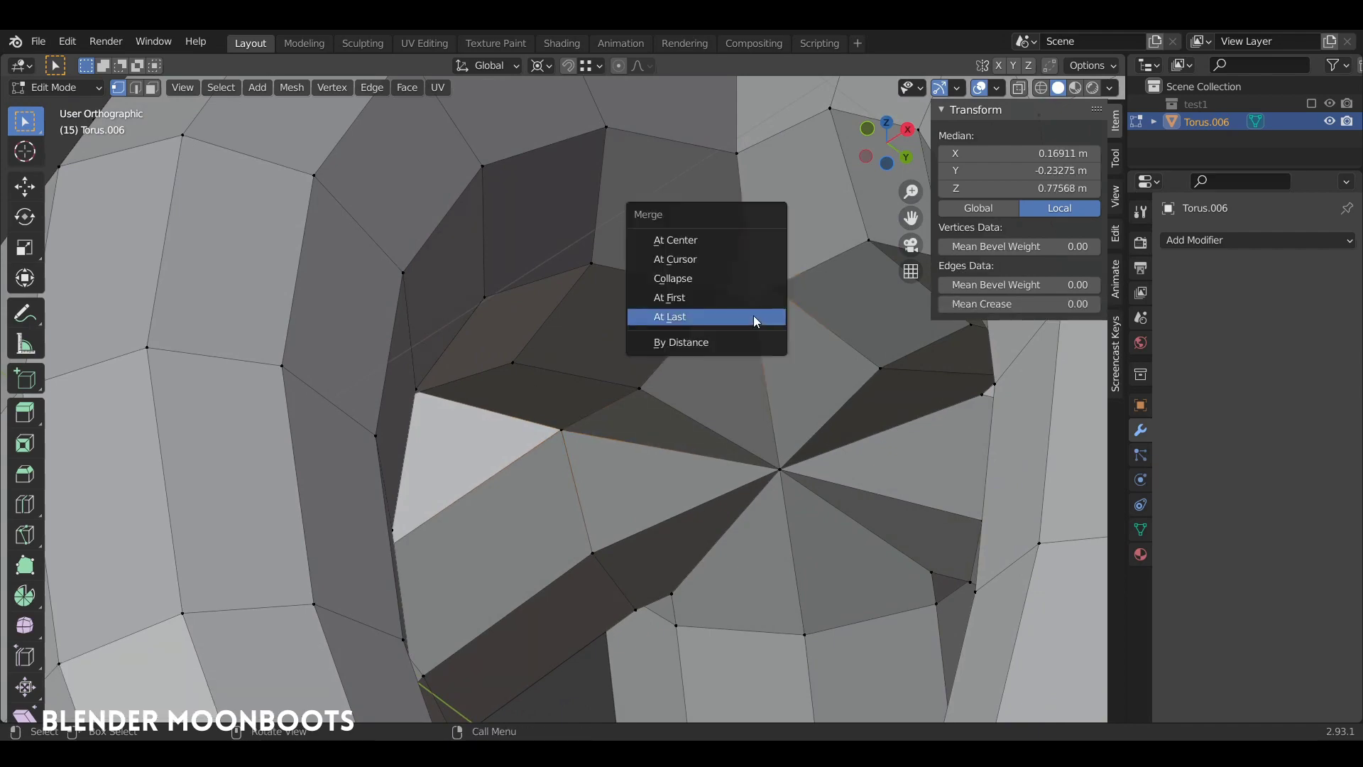
{"action": "left_click", "coordinate": [752, 314]}
{"action": "scroll", "coordinate": [710, 426], "scroll_direction": "down", "scroll_amount": 8}
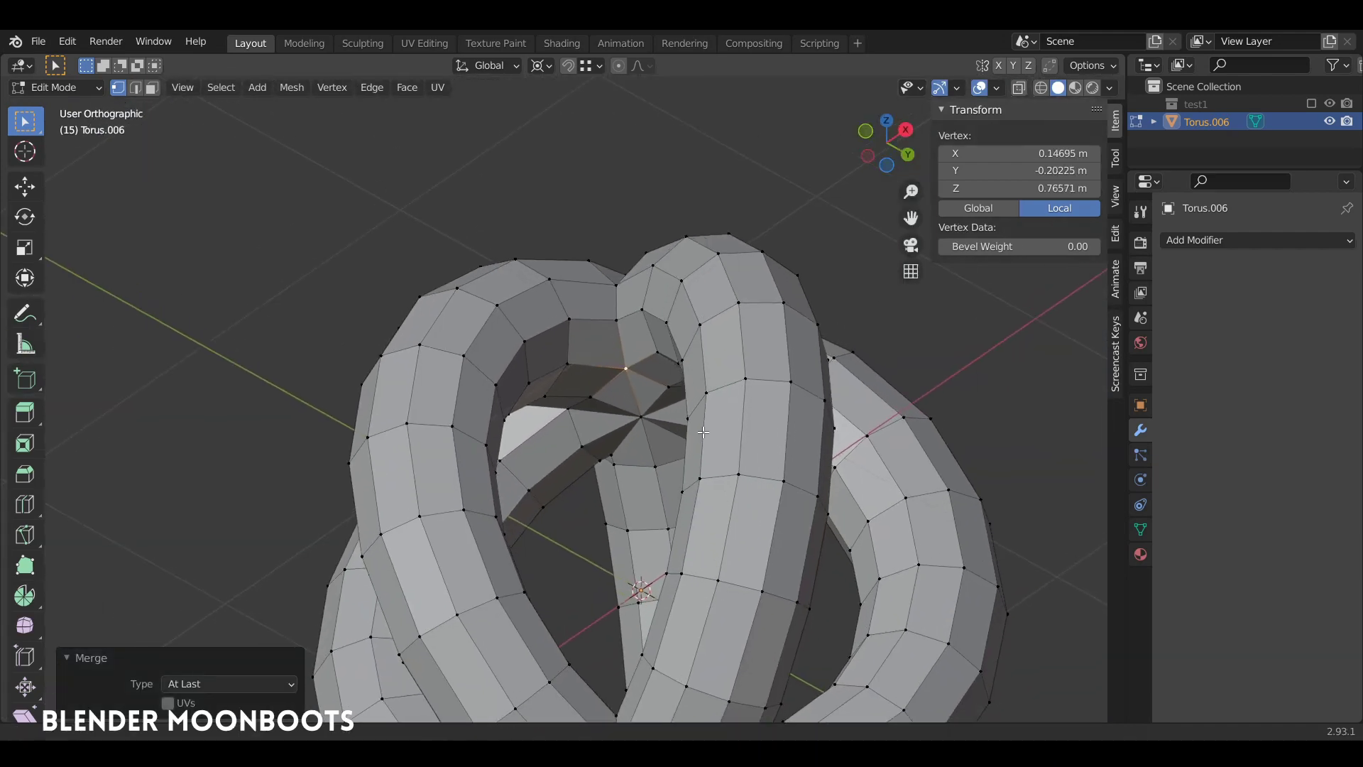
- Symmetrize the entire mesh with the direction set to +Z to -Z and return to Object Mode
{"action": "middle_click_drag", "start_coordinate": [710, 497], "coordinate": [645, 492]}
{"action": "key", "text": "a"}
{"action": "left_click", "coordinate": [291, 87]}
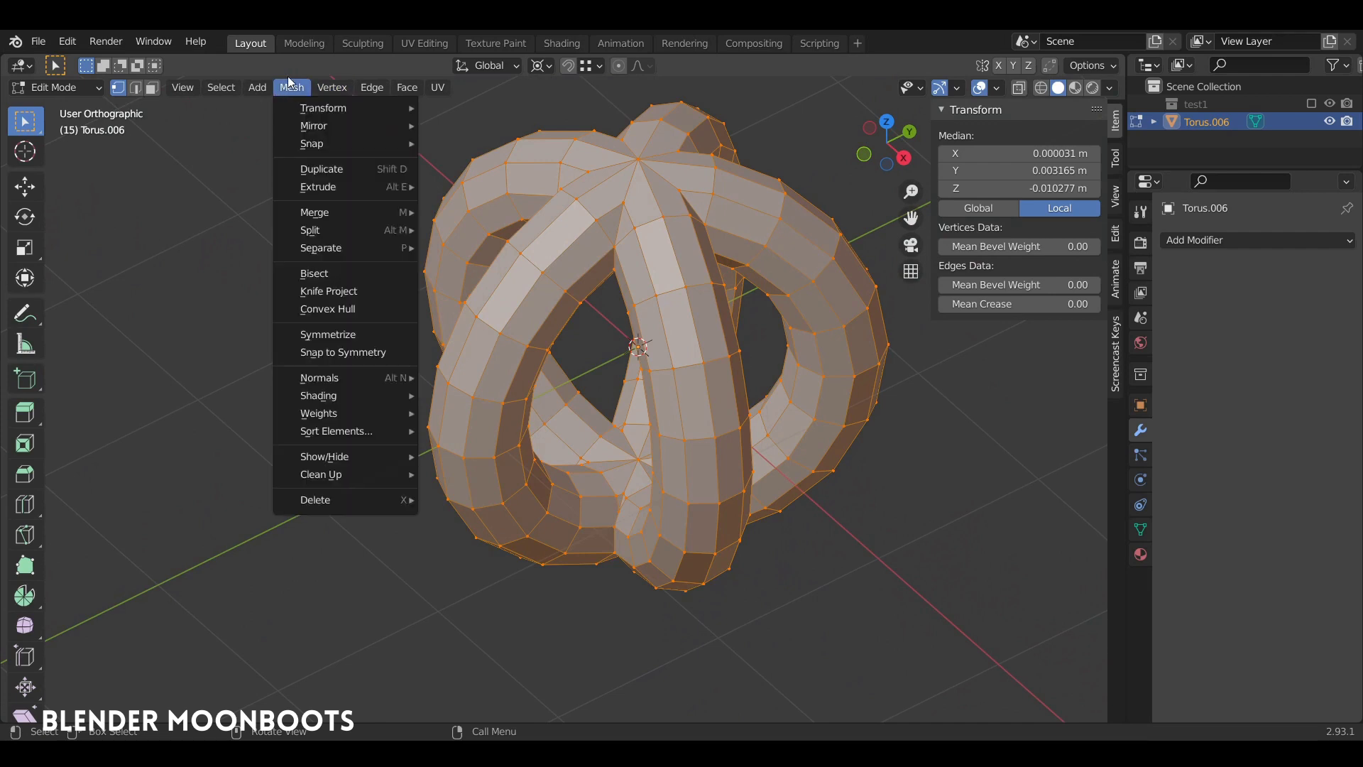
{"action": "left_click", "coordinate": [328, 334]}
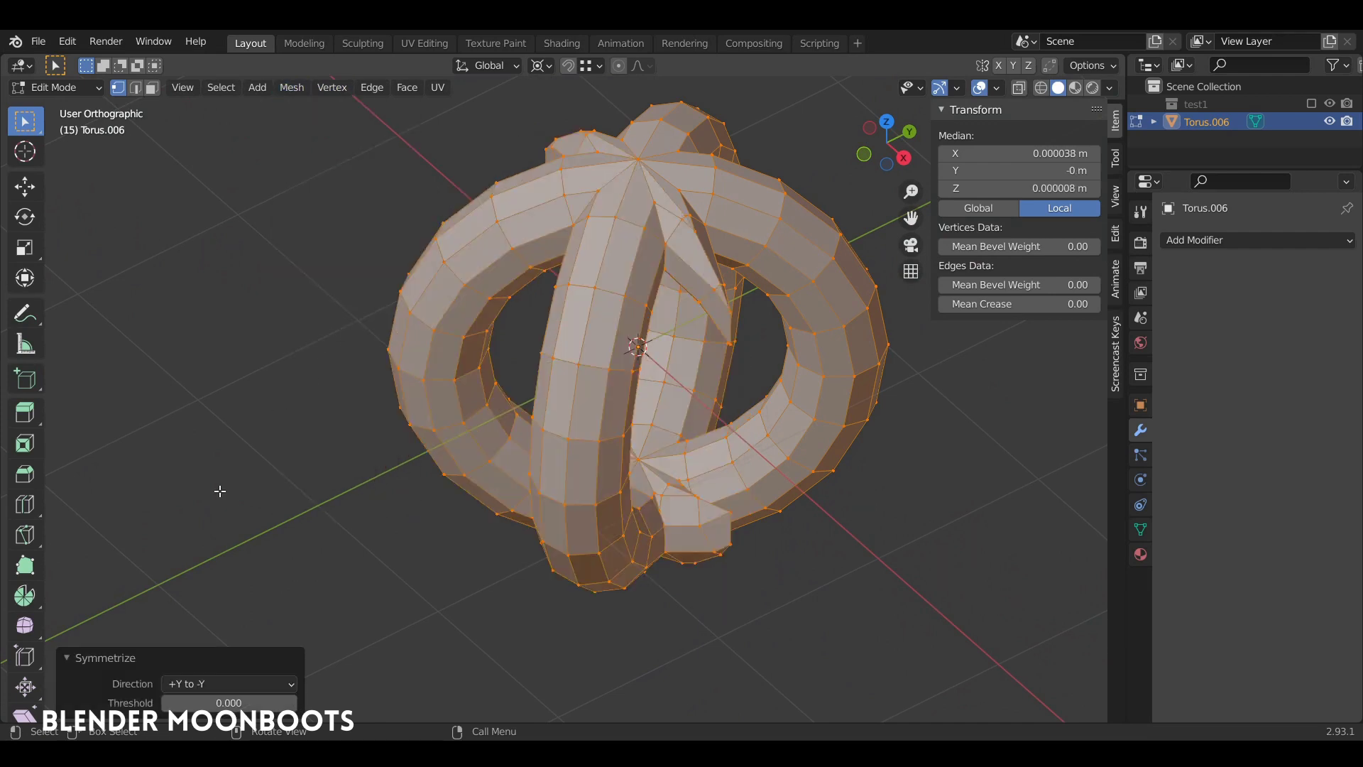
{"action": "left_click", "coordinate": [201, 684]}
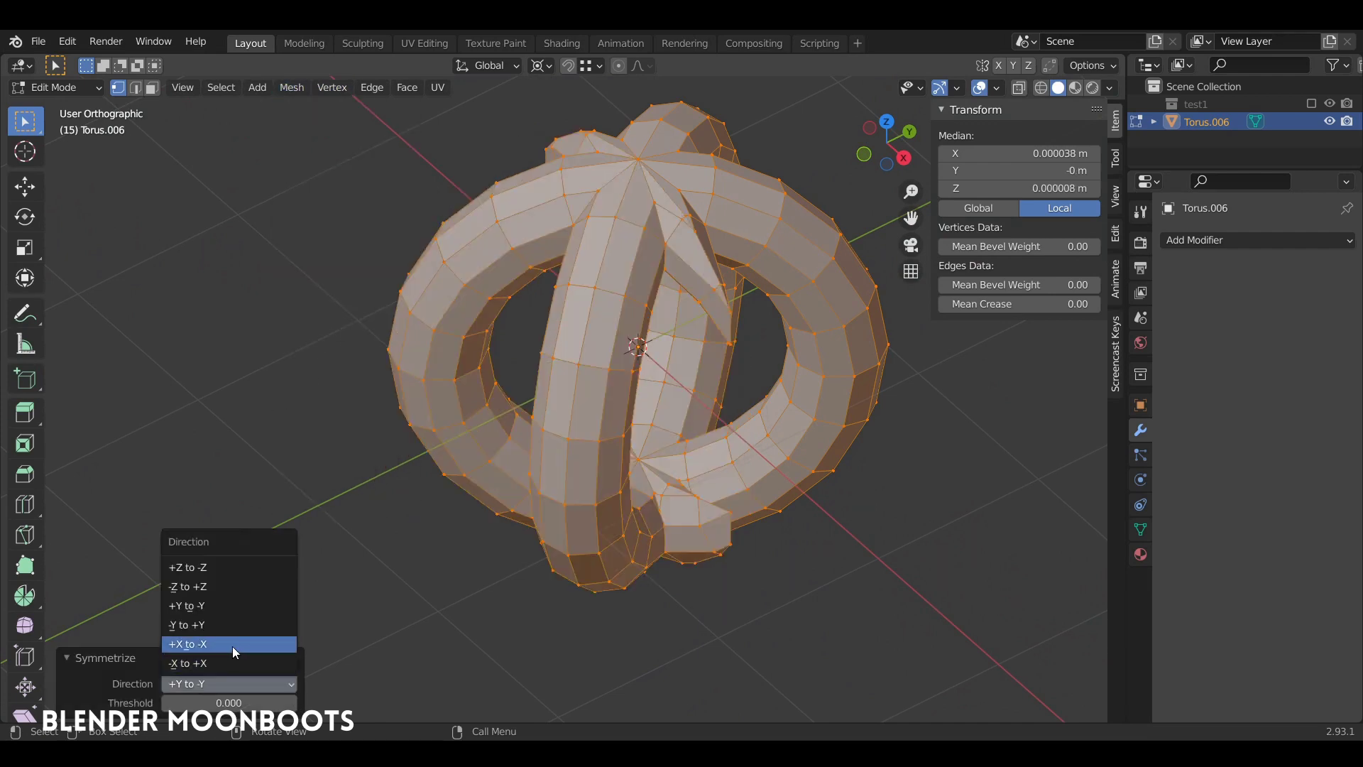
{"action": "left_click", "coordinate": [237, 568]}
{"action": "middle_click_drag", "start_coordinate": [355, 426], "coordinate": [608, 334]}
{"action": "key", "text": "Tab"}
- Add a horizontal torus at the world origin that rings the five-armed shape
{"action": "scroll", "coordinate": [613, 289], "scroll_direction": "down", "scroll_amount": 4}
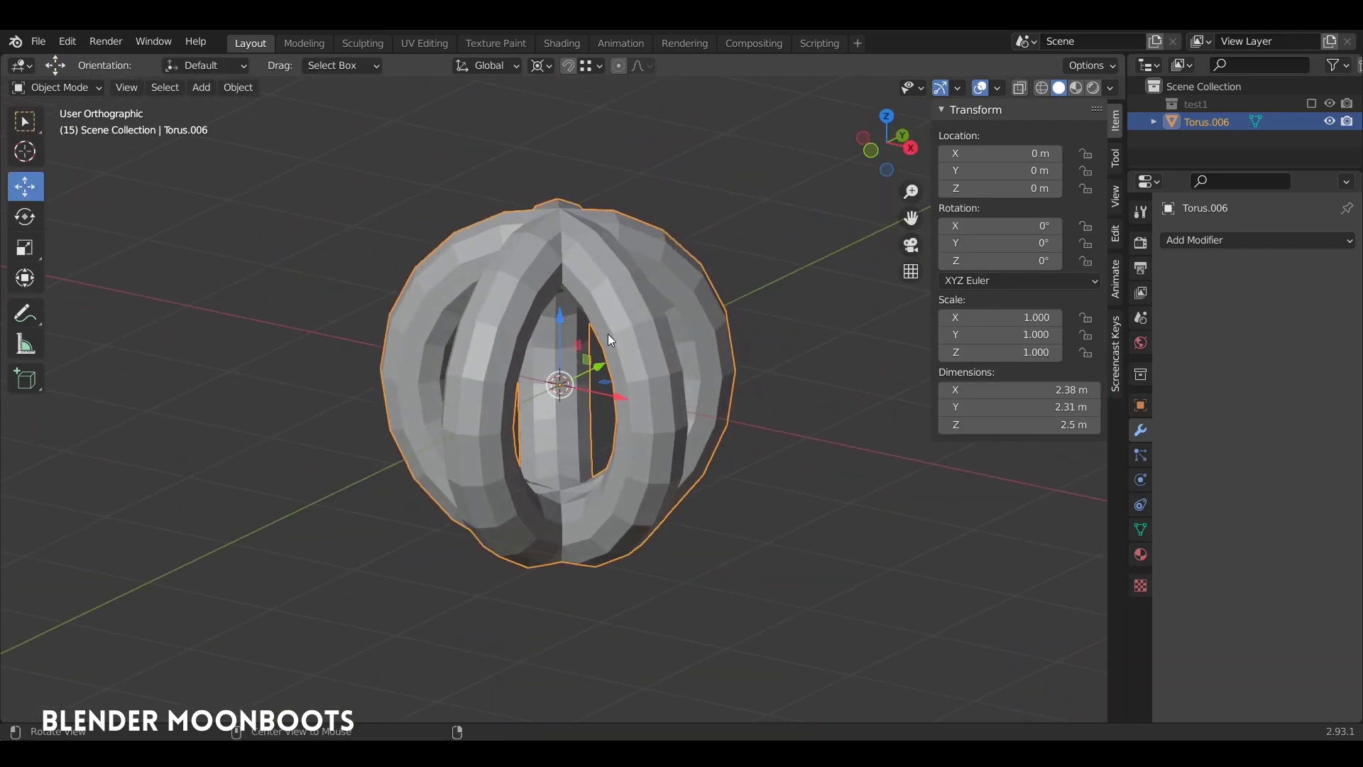
{"action": "key", "text": "shift+a"}
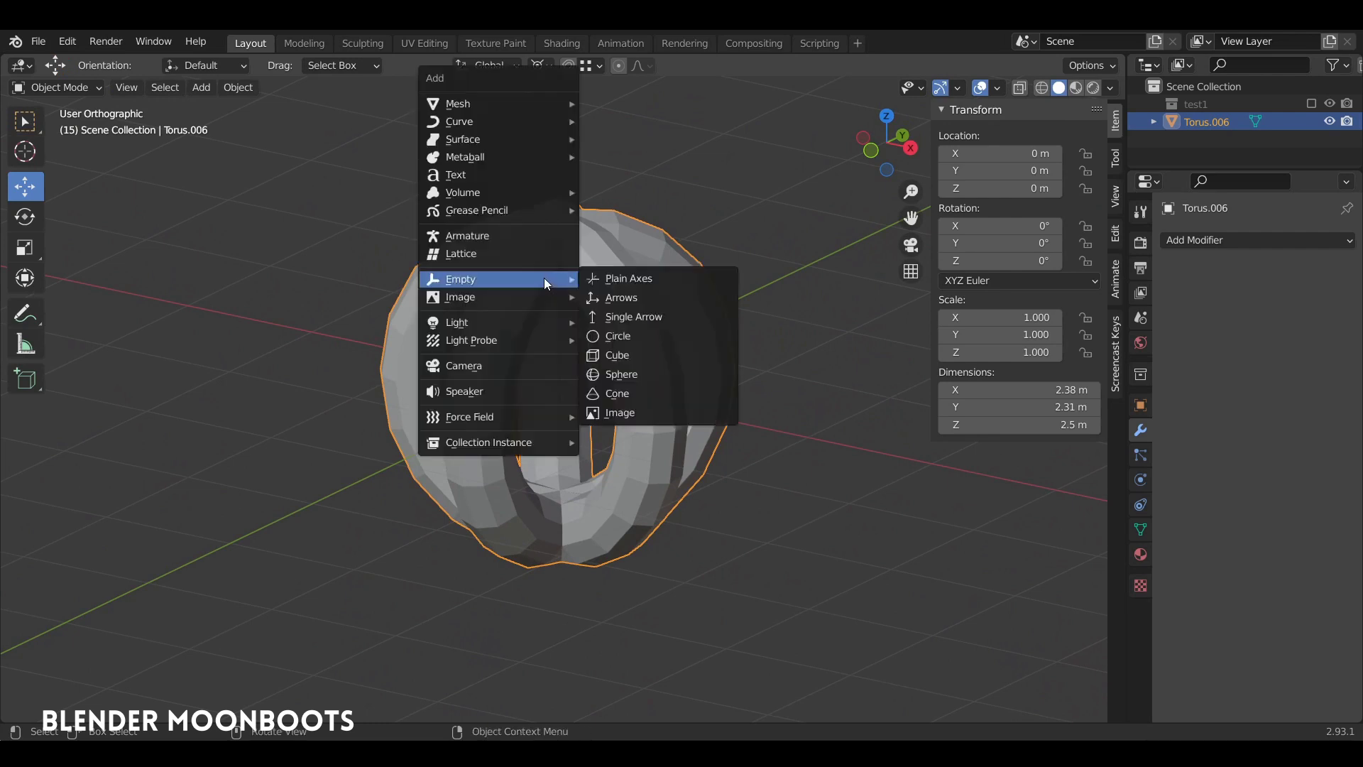
{"action": "mouse_move", "coordinate": [501, 104]}
{"action": "left_click", "coordinate": [680, 224]}
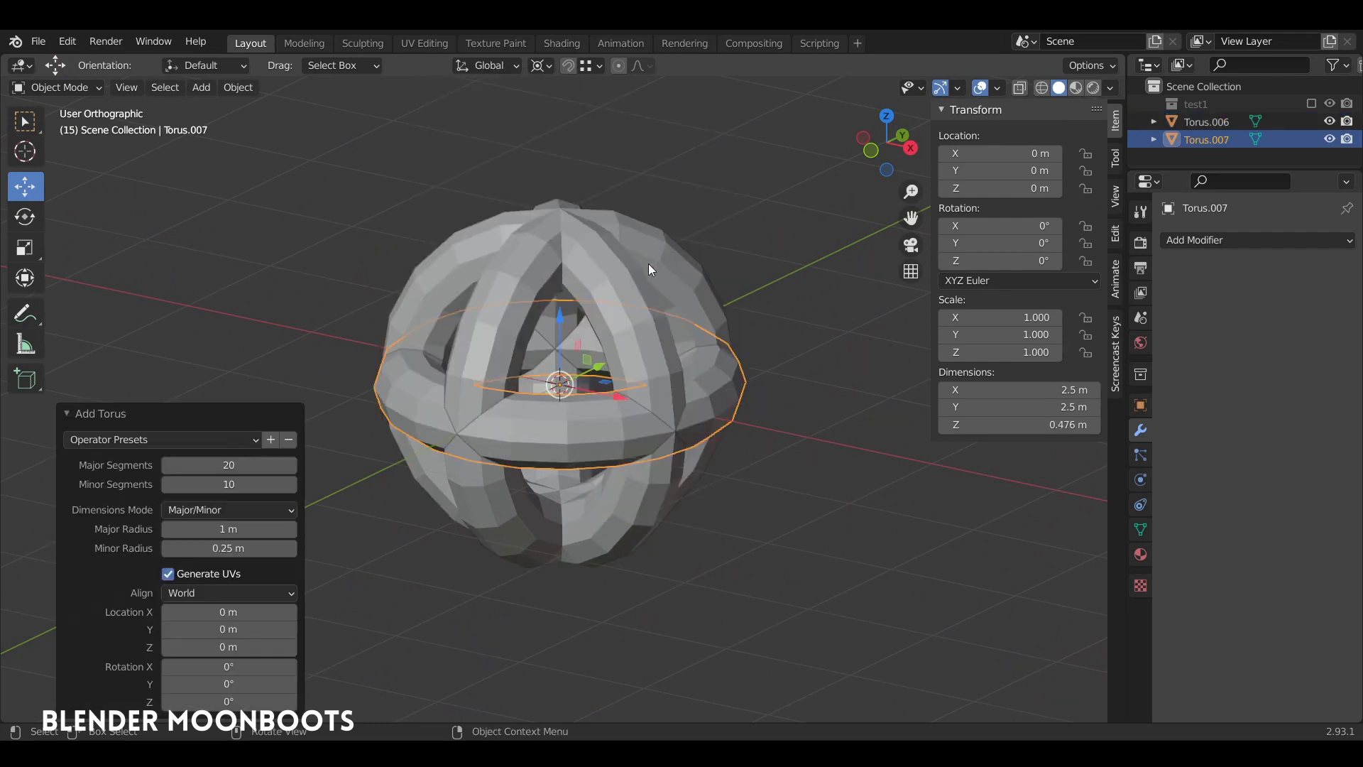
{"action": "middle_click_drag", "start_coordinate": [649, 263], "coordinate": [632, 300]}
- Give the new torus a Boolean modifier set to Union with Torus.006 and apply it
{"action": "scroll", "coordinate": [632, 301], "scroll_direction": "up", "scroll_amount": 2}
{"action": "left_click", "coordinate": [1192, 241]}
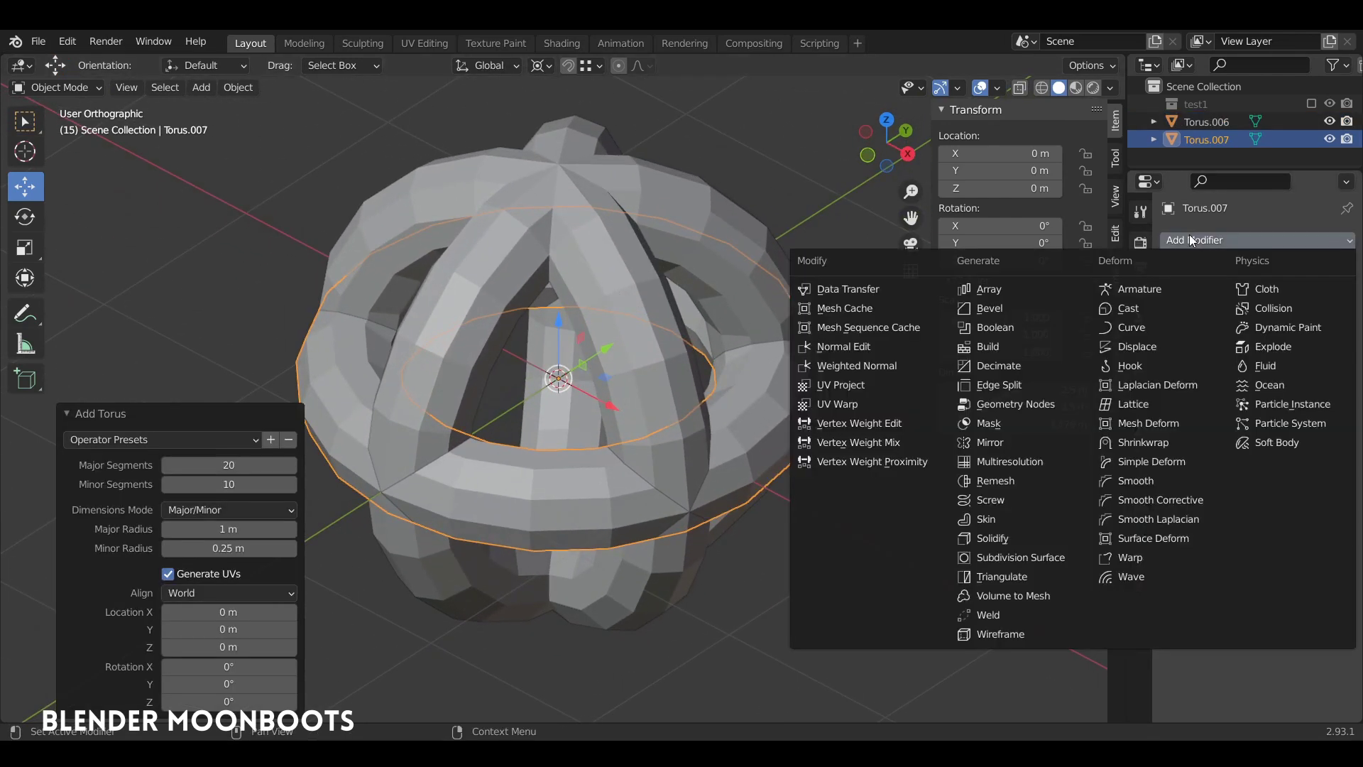
{"action": "left_click", "coordinate": [999, 332]}
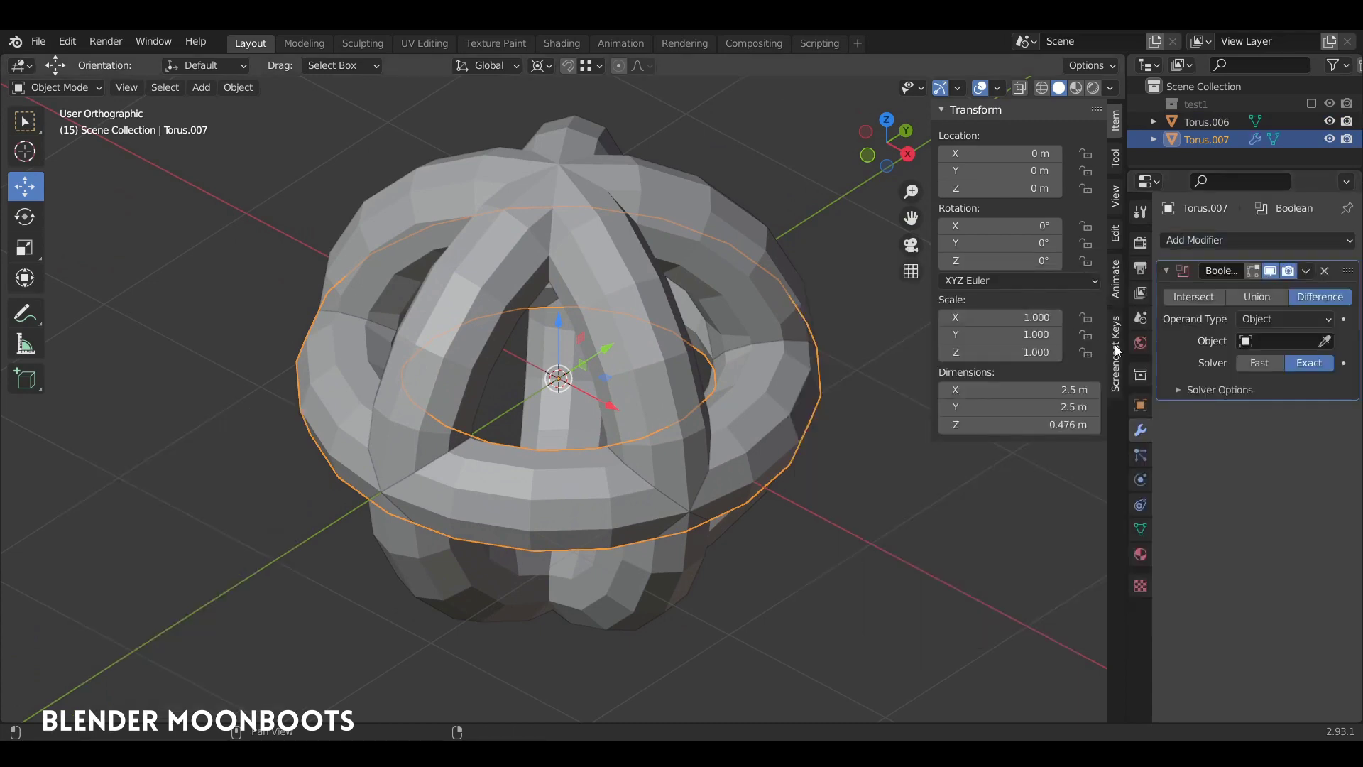
{"action": "left_click", "coordinate": [568, 169]}
{"action": "middle_click_drag", "start_coordinate": [553, 203], "coordinate": [600, 220]}
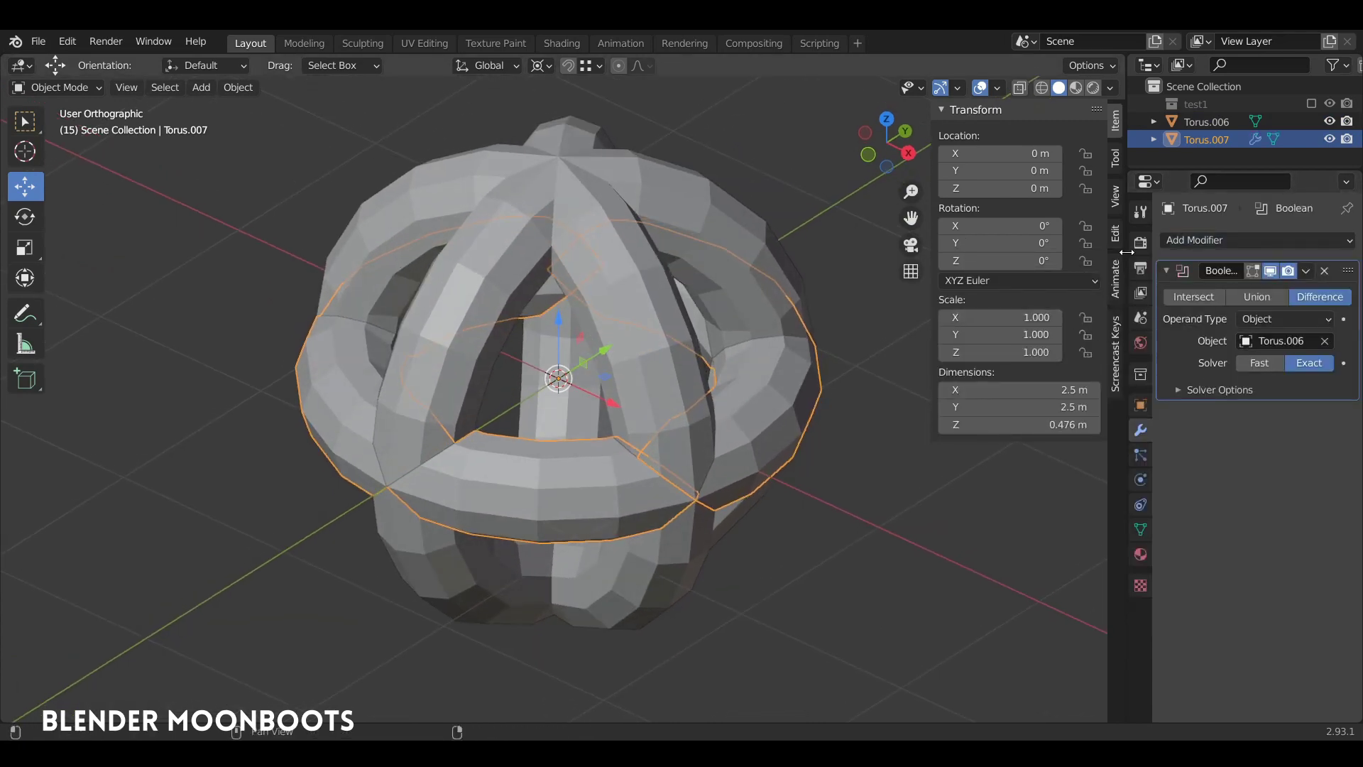
{"action": "left_click", "coordinate": [1258, 295]}
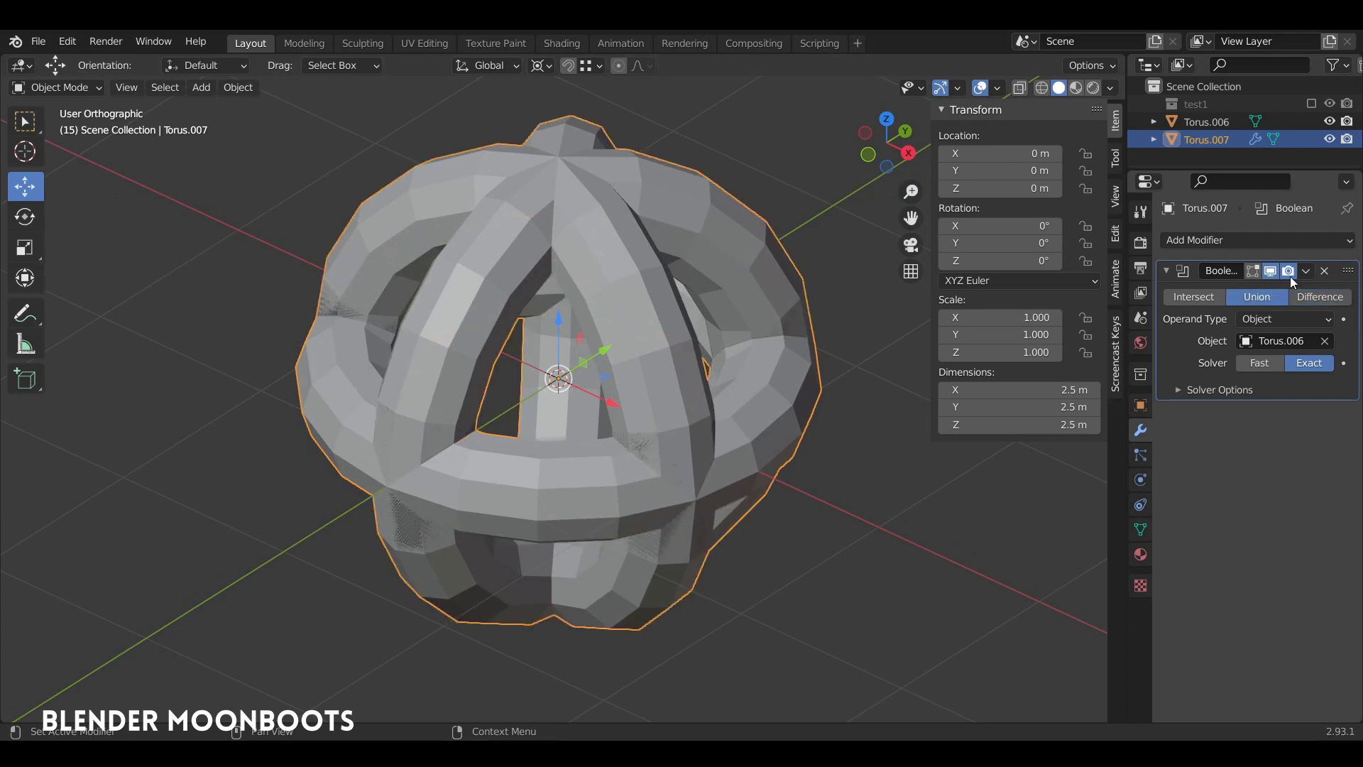
{"action": "left_click", "coordinate": [1305, 272]}
{"action": "left_click", "coordinate": [1254, 291]}
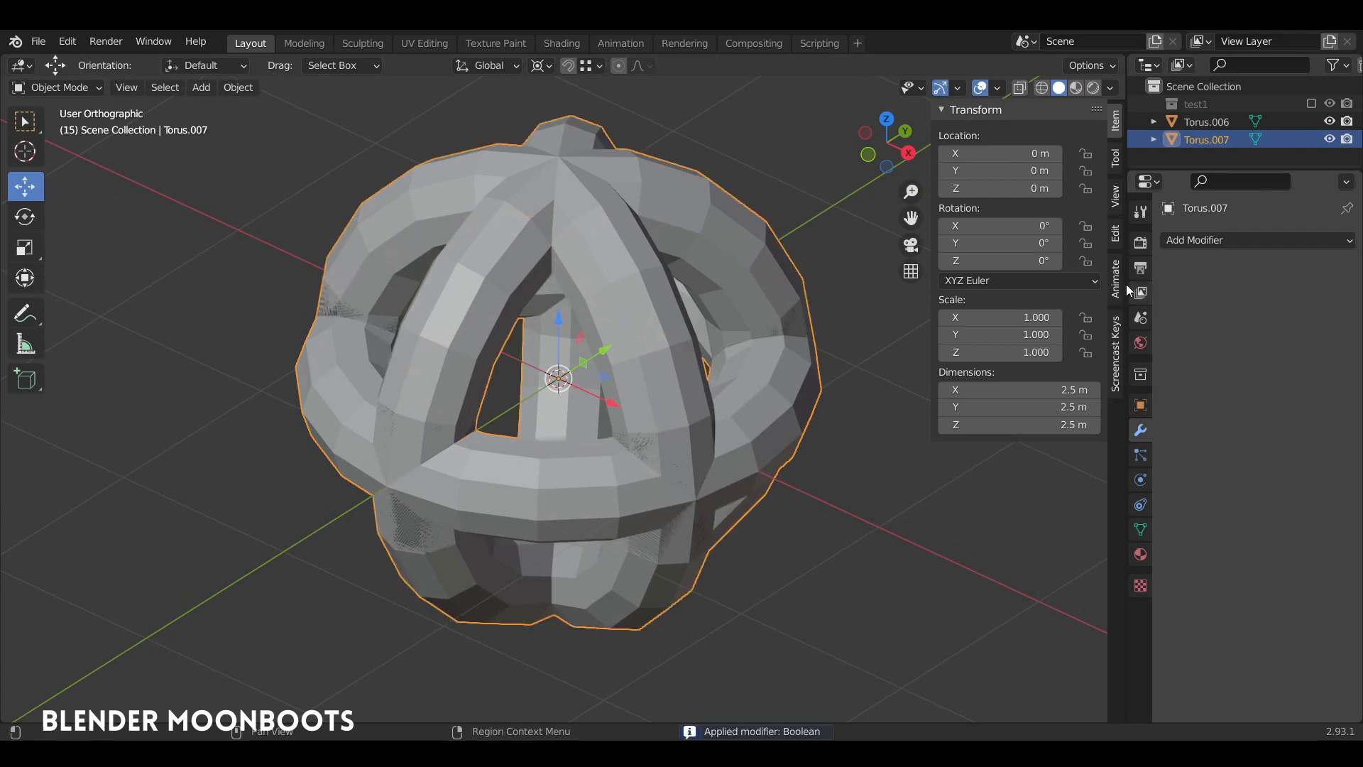
- Delete the original five-armed torus and inspect the joined mesh's topology in Edit Mode
{"action": "left_click", "coordinate": [603, 250]}
{"action": "key", "text": "x"}
{"action": "left_click", "coordinate": [598, 255]}
{"action": "left_click", "coordinate": [626, 321]}
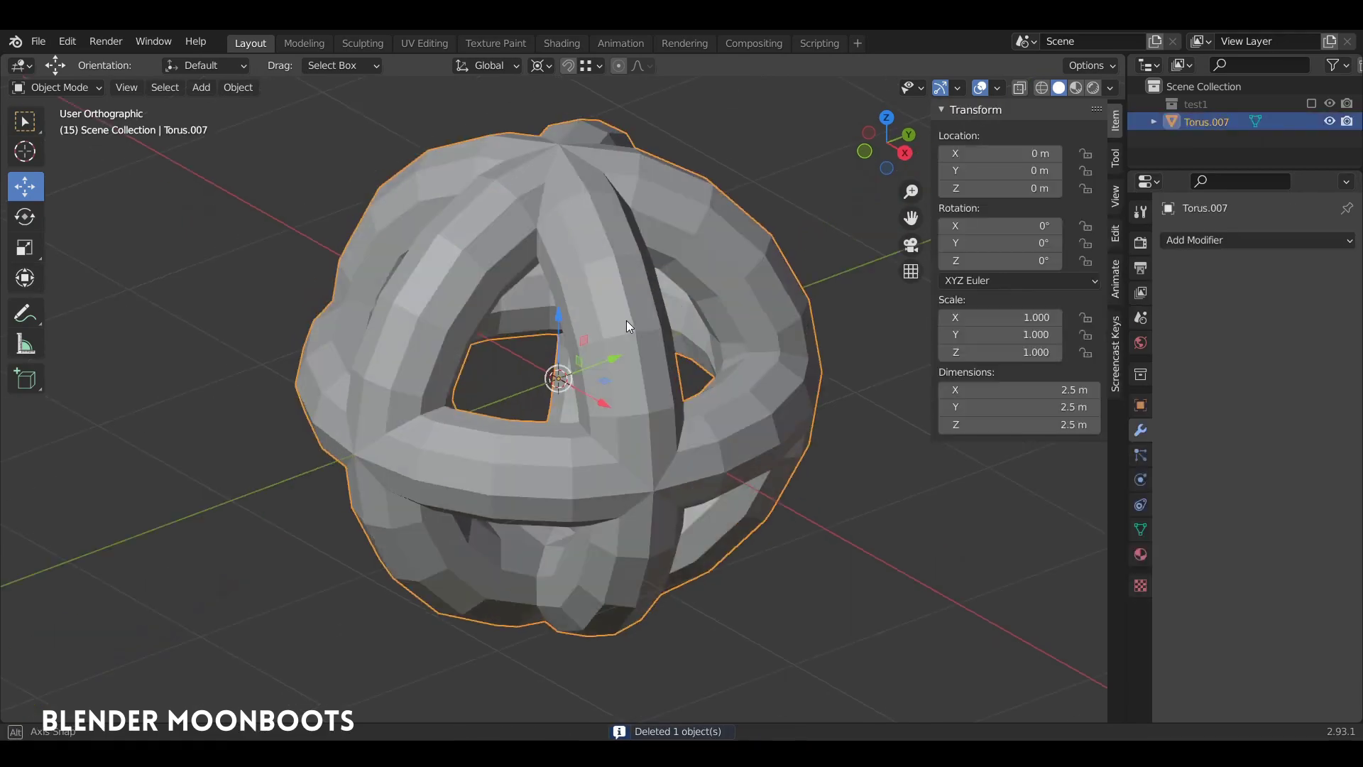
{"action": "key", "text": "Tab"}
{"action": "middle_click_drag", "start_coordinate": [626, 321], "coordinate": [622, 289]}
{"action": "scroll", "coordinate": [639, 298], "scroll_direction": "up", "scroll_amount": 4}
{"action": "scroll", "coordinate": [621, 297], "scroll_direction": "down", "scroll_amount": 6}
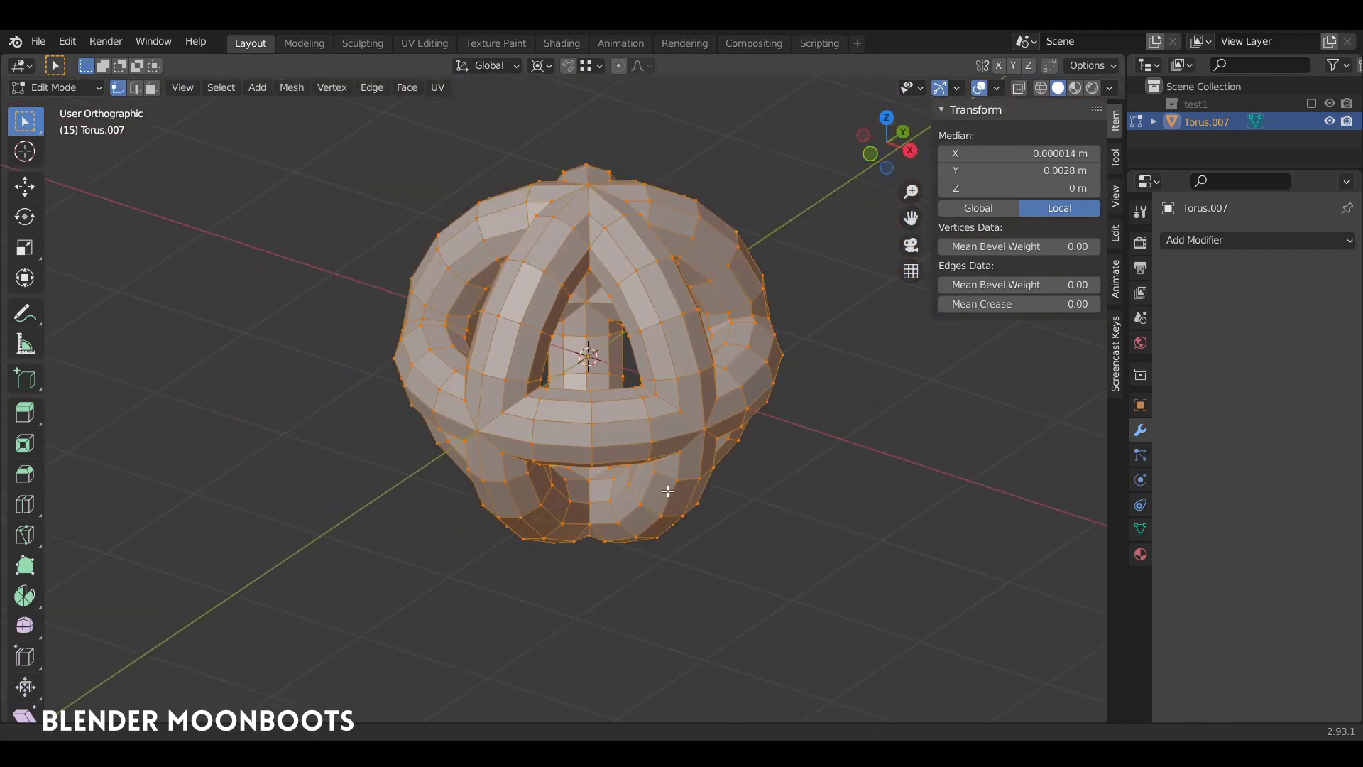
- Shade the joined object smooth and add a Subdivision modifier at level 2, checking the surface at the junctions
{"action": "key", "text": "Tab"}
{"action": "middle_click_drag", "start_coordinate": [703, 321], "coordinate": [586, 298]}
{"action": "right_click", "coordinate": [568, 298]}
{"action": "left_click", "coordinate": [568, 301]}
{"action": "key", "text": "ctrl+2"}
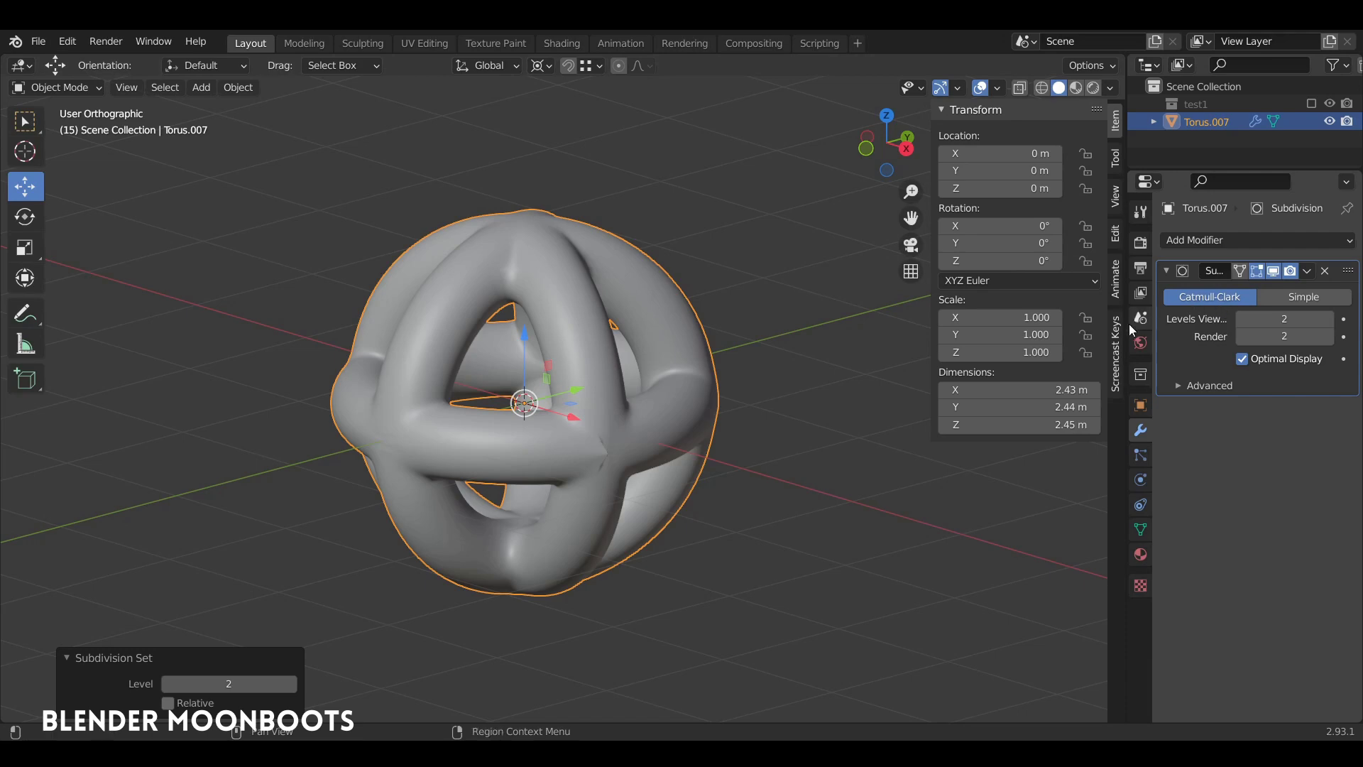
{"action": "middle_click_drag", "start_coordinate": [524, 374], "coordinate": [620, 464]}
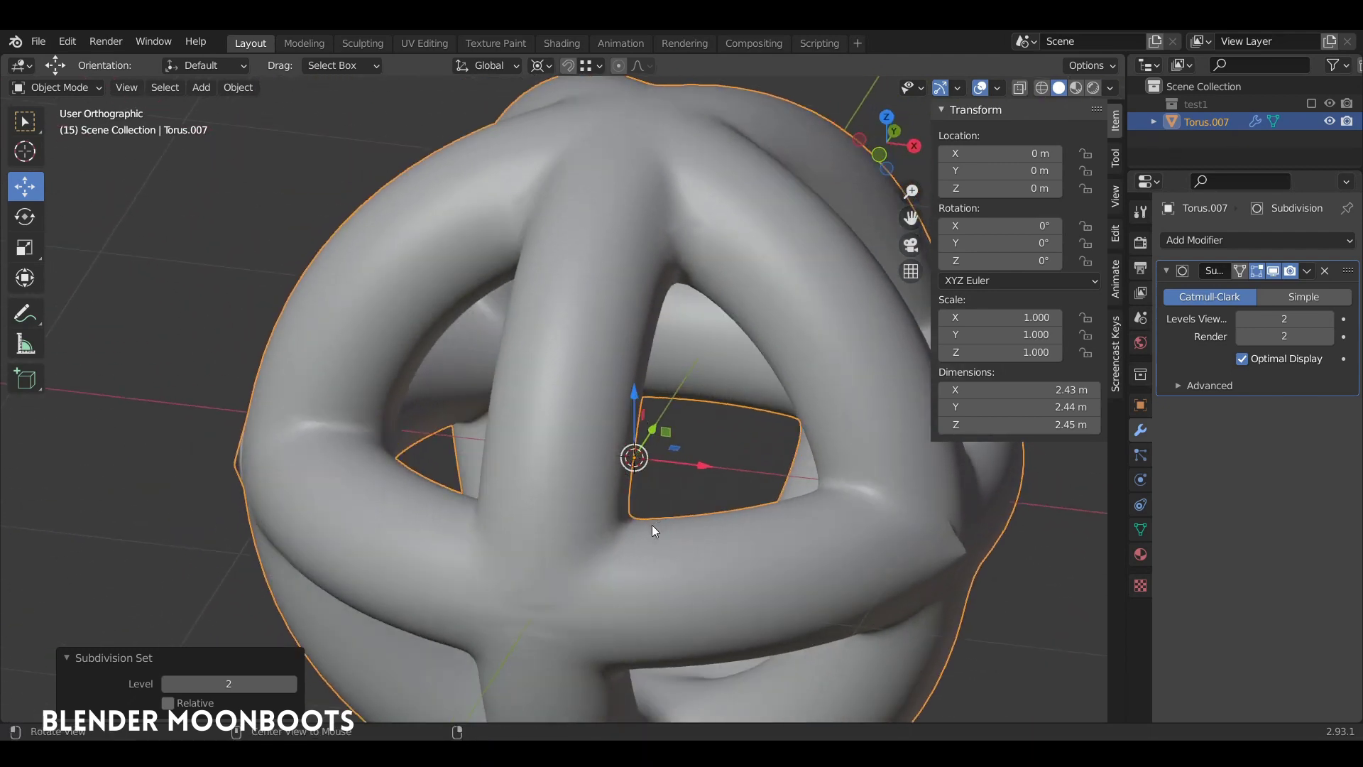
{"action": "middle_click_drag", "start_coordinate": [652, 526], "coordinate": [563, 499]}
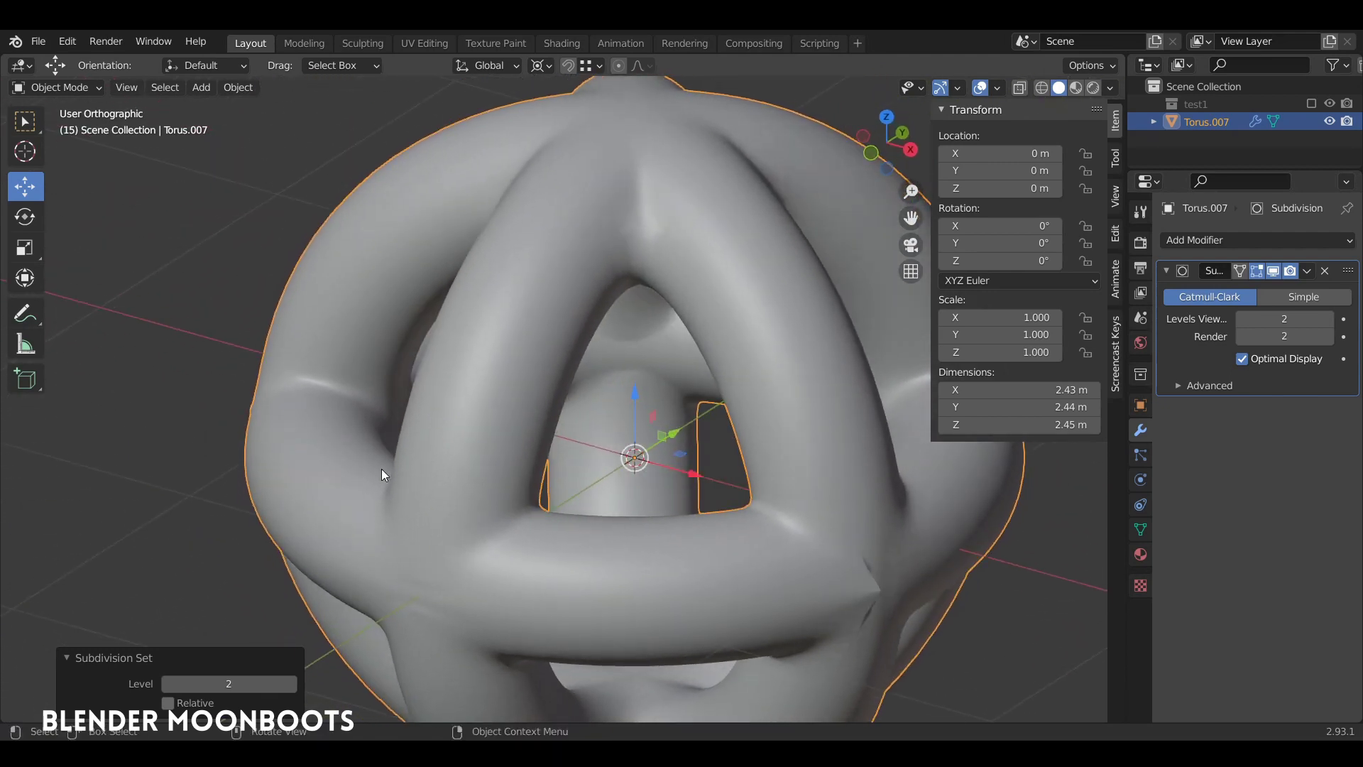
- Inspect the mesh at the junctions, turn off the Subdivision modifier's viewport display and shade the object flat
{"action": "middle_click_drag", "start_coordinate": [381, 468], "coordinate": [599, 291]}
{"action": "key", "text": "Tab"}
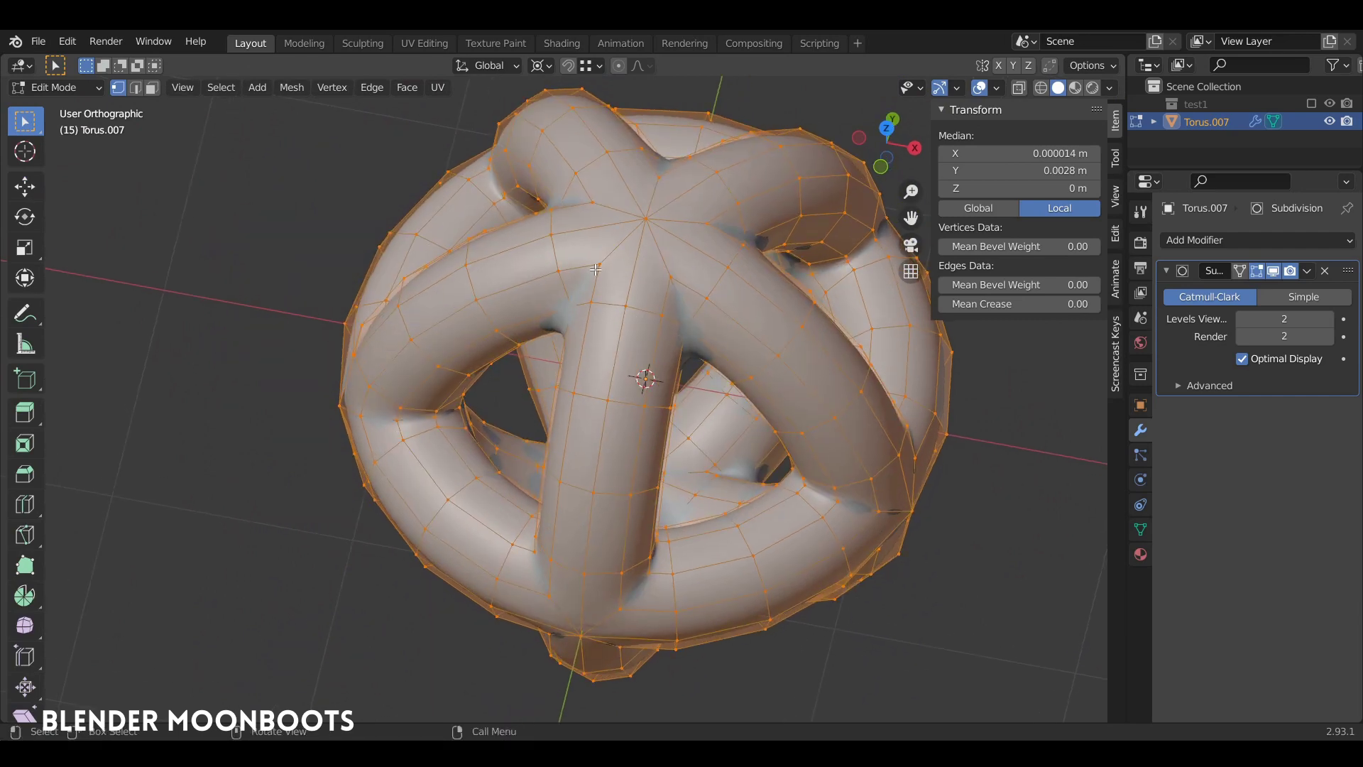
{"action": "middle_click_drag", "start_coordinate": [763, 419], "coordinate": [625, 381]}
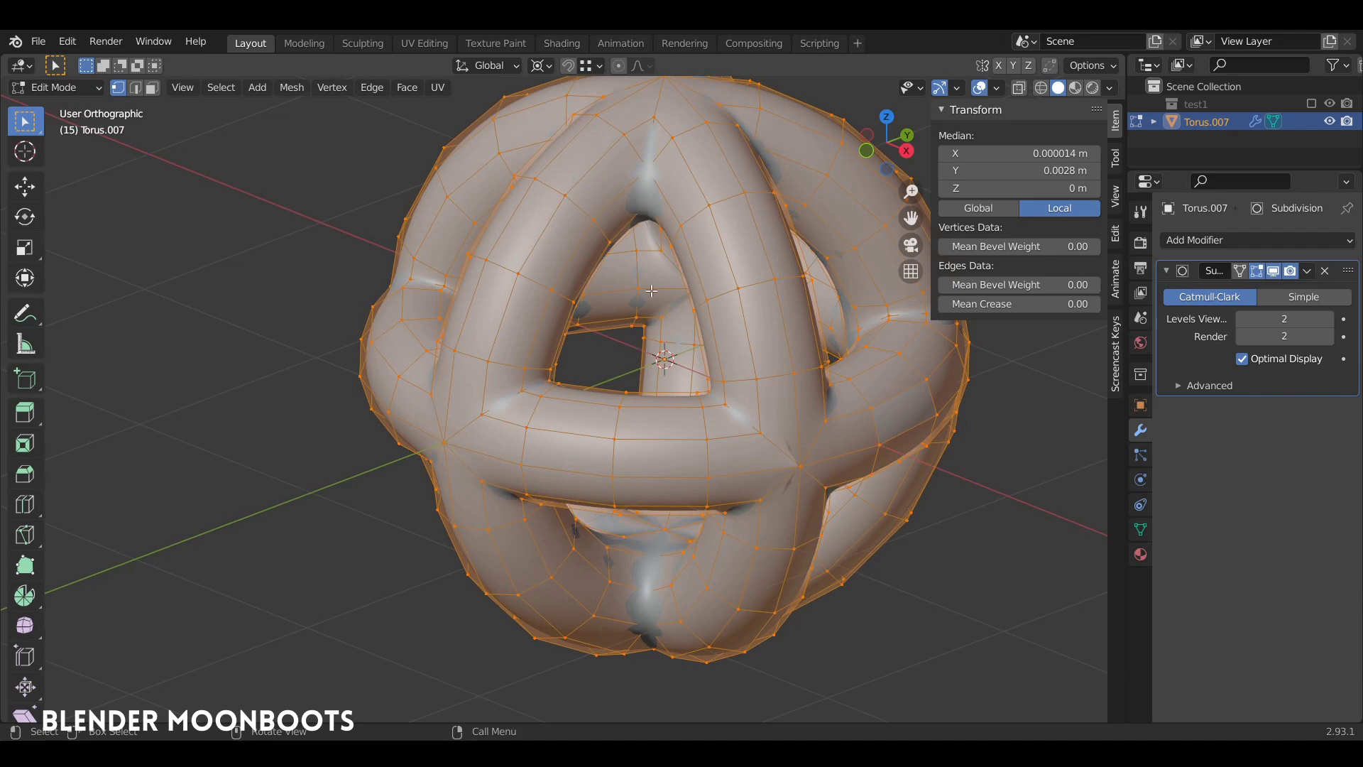
{"action": "key", "text": "Tab"}
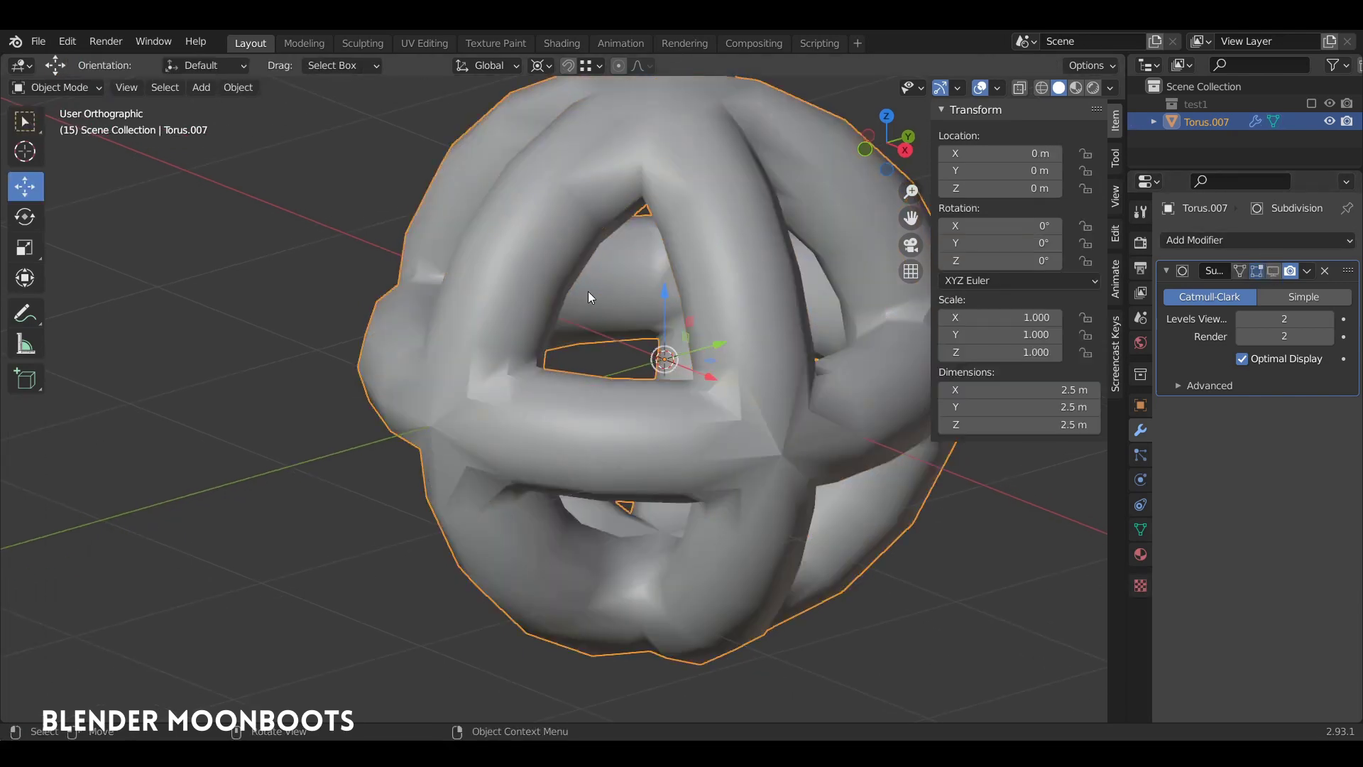
{"action": "right_click", "coordinate": [588, 294]}
{"action": "left_click", "coordinate": [557, 311]}
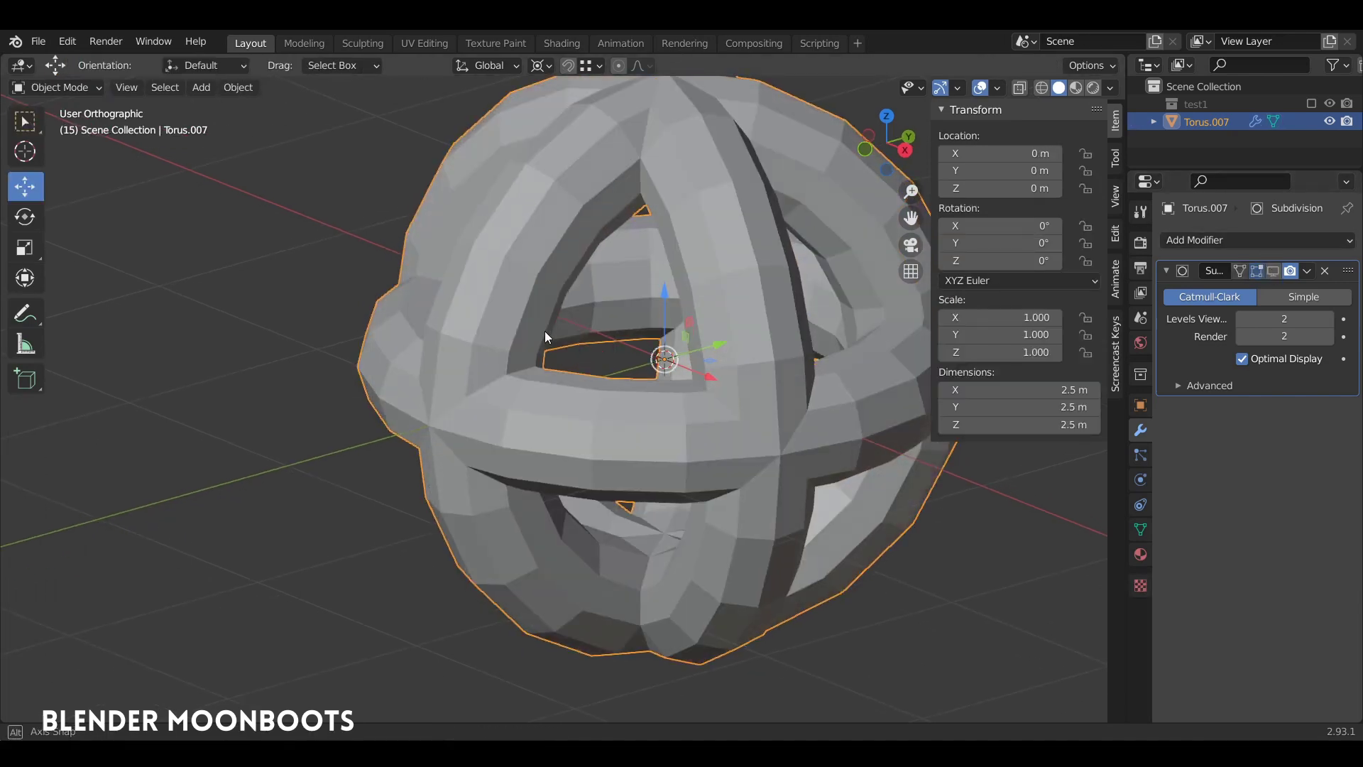
- Select an edge loop in Edit Mode where the horizontal ring meets the front arm to check the junction's edge flow
{"action": "mouse_move", "coordinate": [544, 331]}
{"action": "middle_mouse_down"}
{"action": "mouse_move", "coordinate": [540, 351]}
{"action": "mouse_move", "coordinate": [511, 348]}
{"action": "mouse_move", "coordinate": [522, 345]}
{"action": "middle_mouse_up"}
{"action": "key", "text": "Tab"}
{"action": "scroll", "coordinate": [514, 328], "scroll_direction": "up", "scroll_amount": 4}
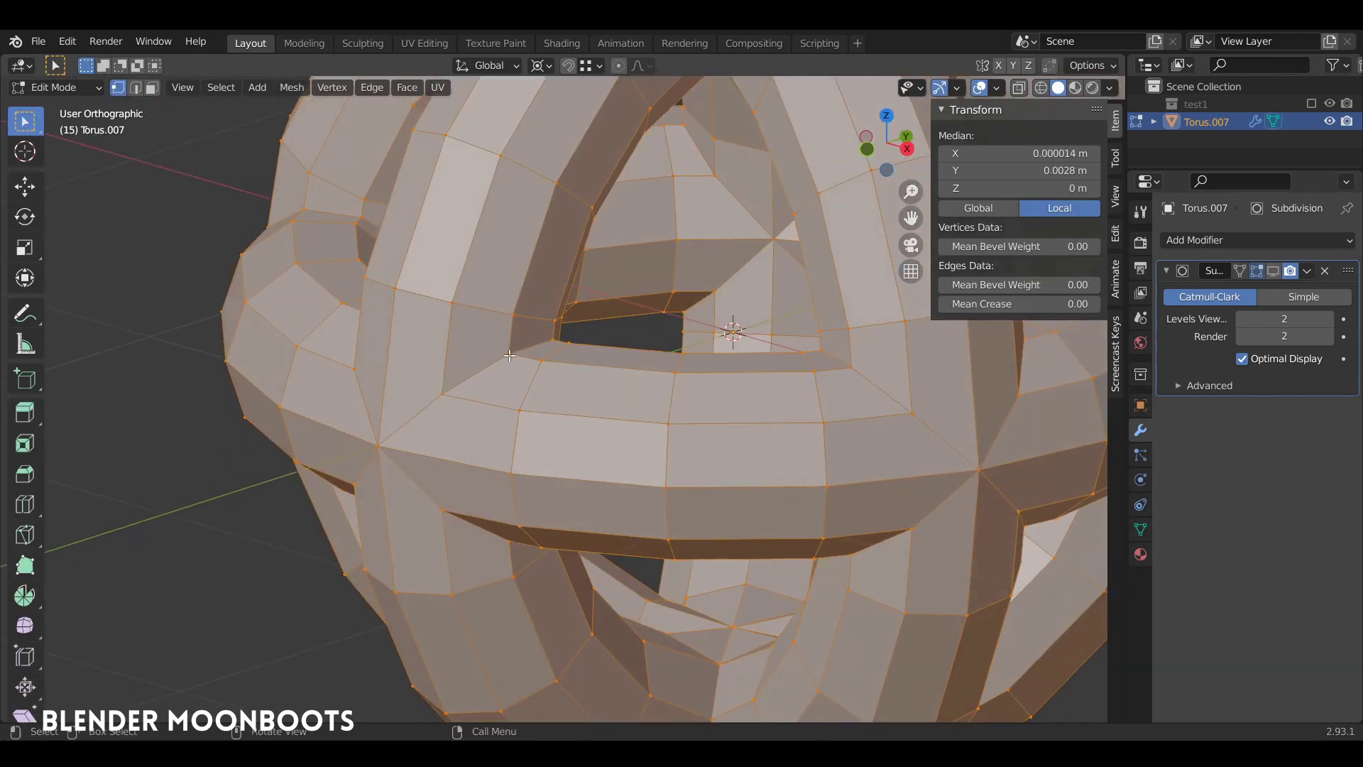
{"action": "key", "text": "2"}
{"action": "left_click", "coordinate": [446, 396], "text": "alt"}
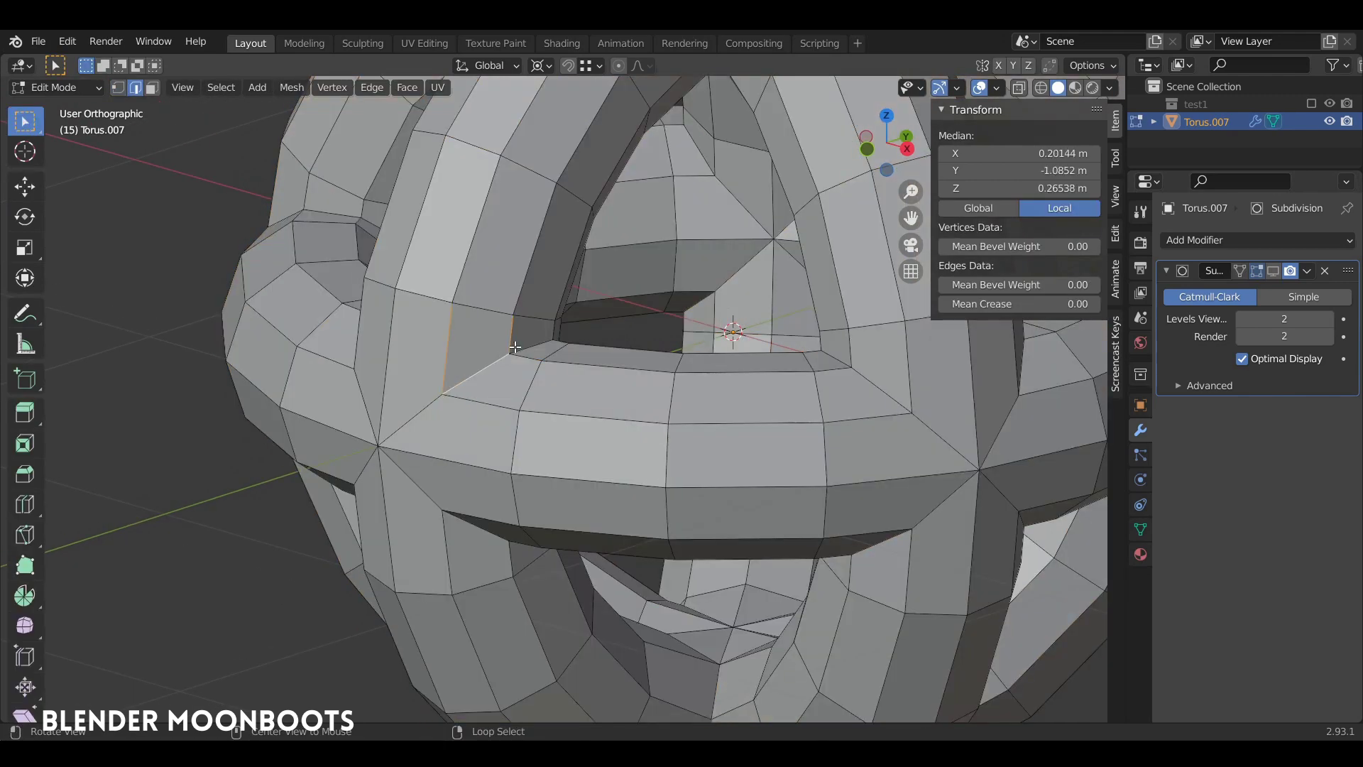
{"action": "middle_click_drag", "start_coordinate": [429, 396], "coordinate": [434, 390]}
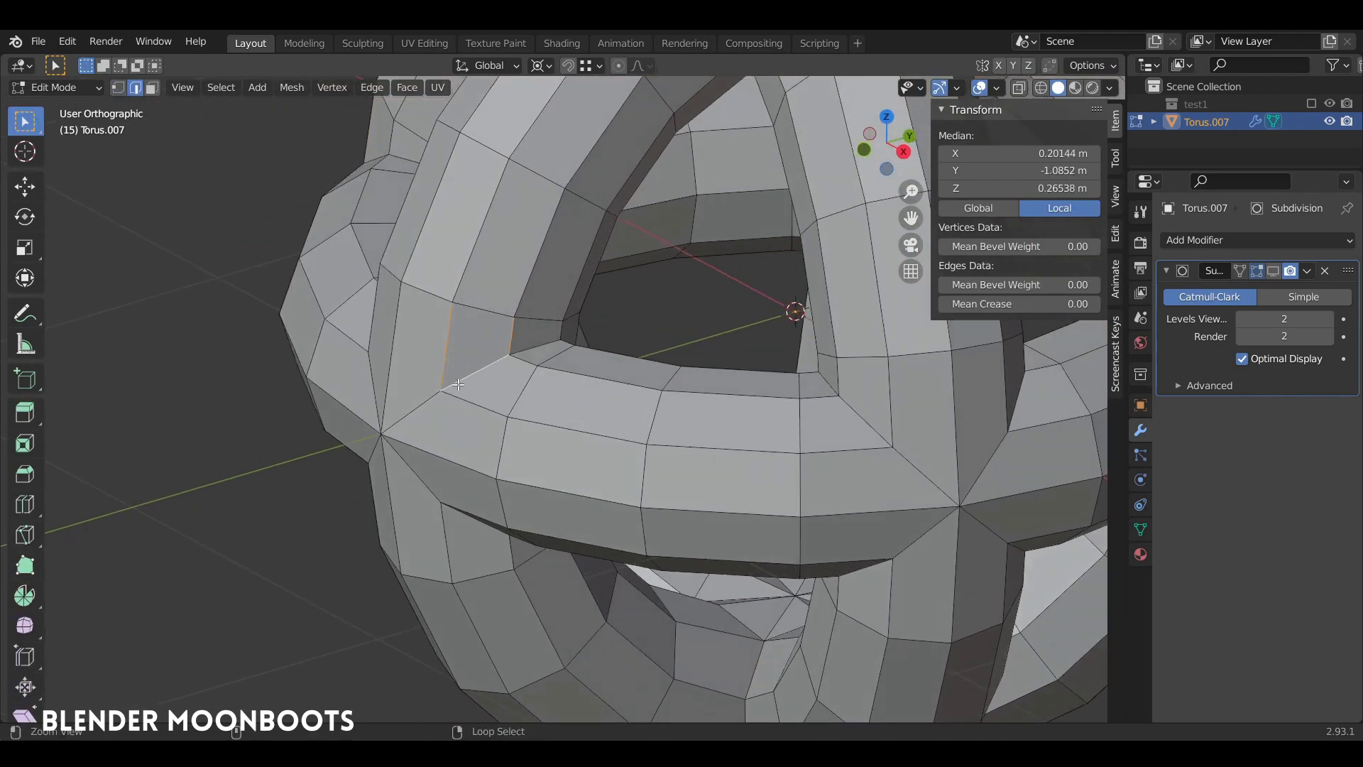
{"action": "scroll", "coordinate": [438, 387], "scroll_direction": "up", "scroll_amount": 3}
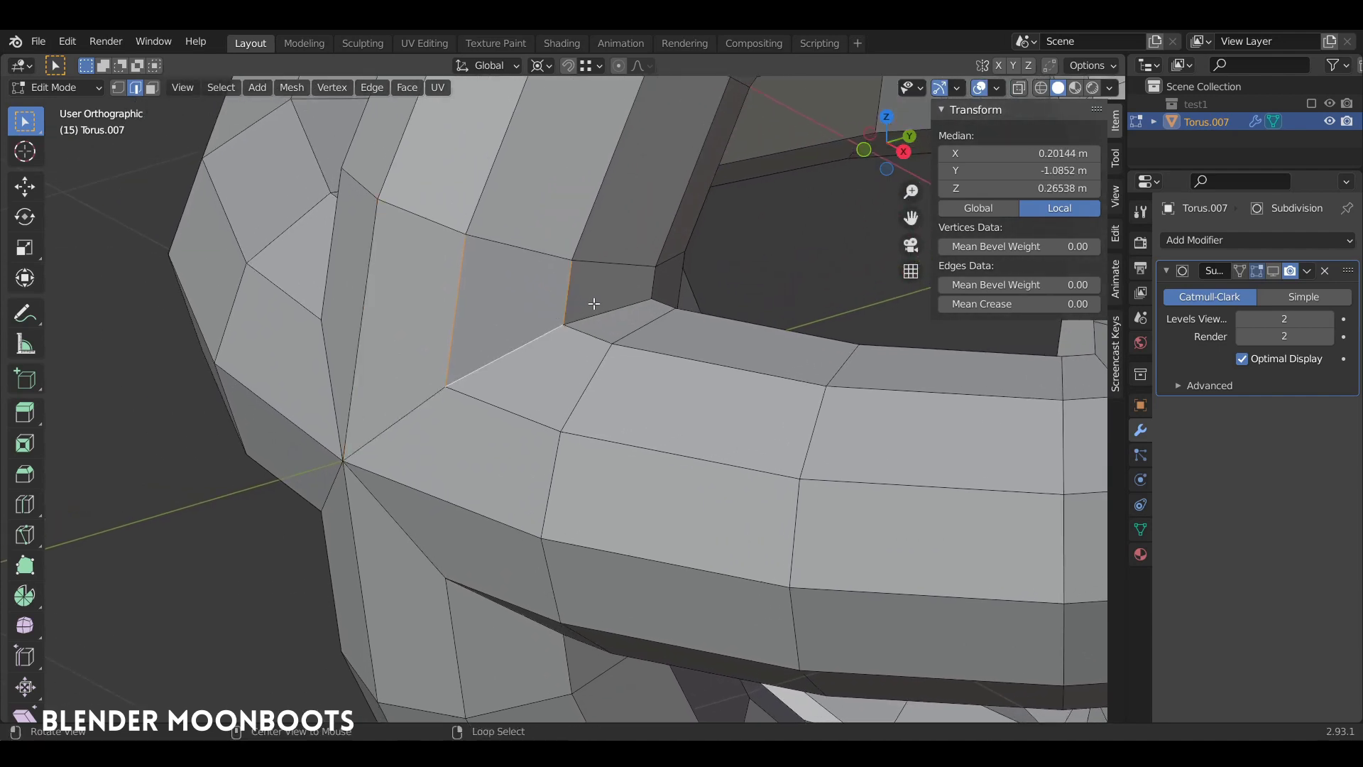
{"action": "mouse_move", "coordinate": [593, 303]}
{"action": "middle_mouse_down"}
{"action": "mouse_move", "coordinate": [560, 326]}
{"action": "mouse_move", "coordinate": [602, 326]}
{"action": "mouse_move", "coordinate": [598, 313]}
{"action": "middle_mouse_up"}
- Test the junction for doubled vertices by moving one corner vertex aside, and undo the move
{"action": "key", "text": "a"}
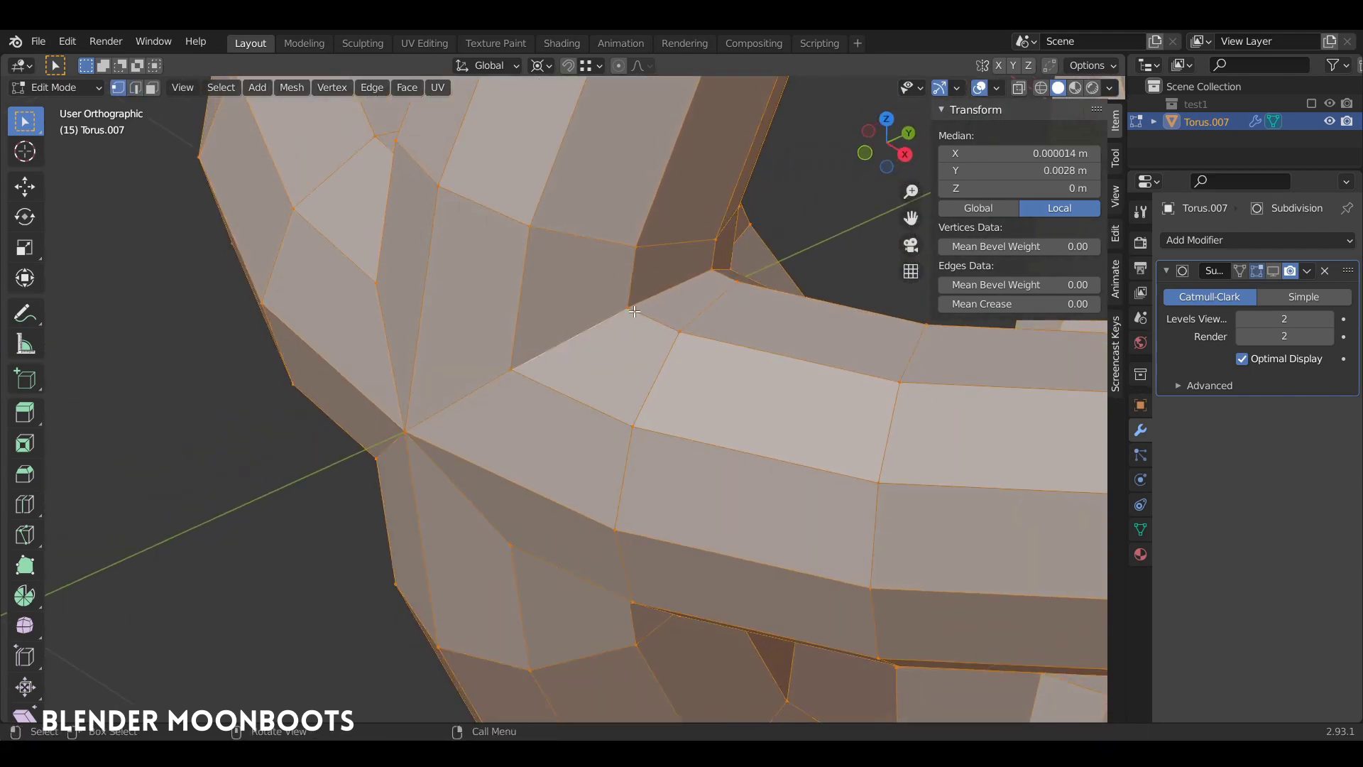
{"action": "left_click", "coordinate": [634, 311]}
{"action": "key", "text": "g"}
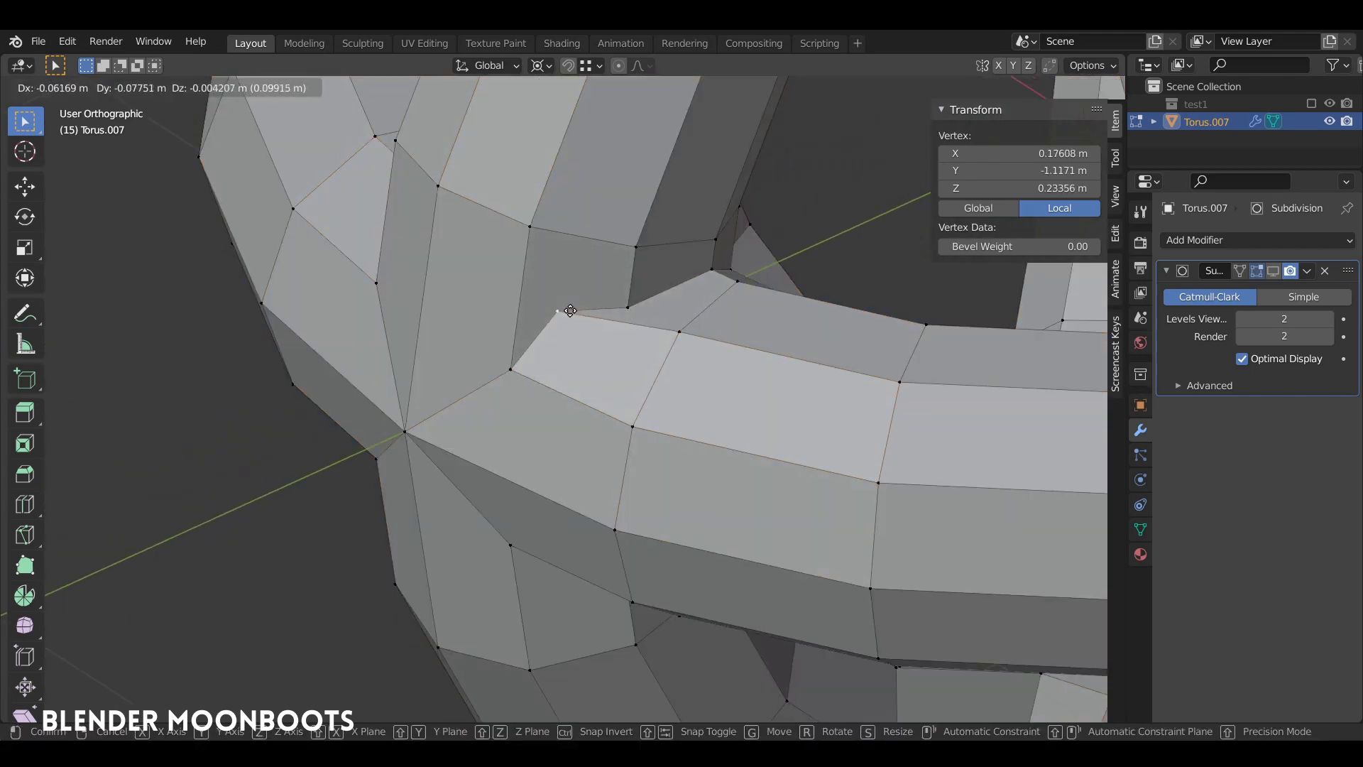
{"action": "left_click", "coordinate": [582, 313]}
{"action": "key", "text": "ctrl+z"}
- Merge all vertices of the joined mesh by distance, using a 0.02 m merge distance
{"action": "middle_click_drag", "start_coordinate": [662, 333], "coordinate": [668, 346]}
{"action": "key", "text": "a"}
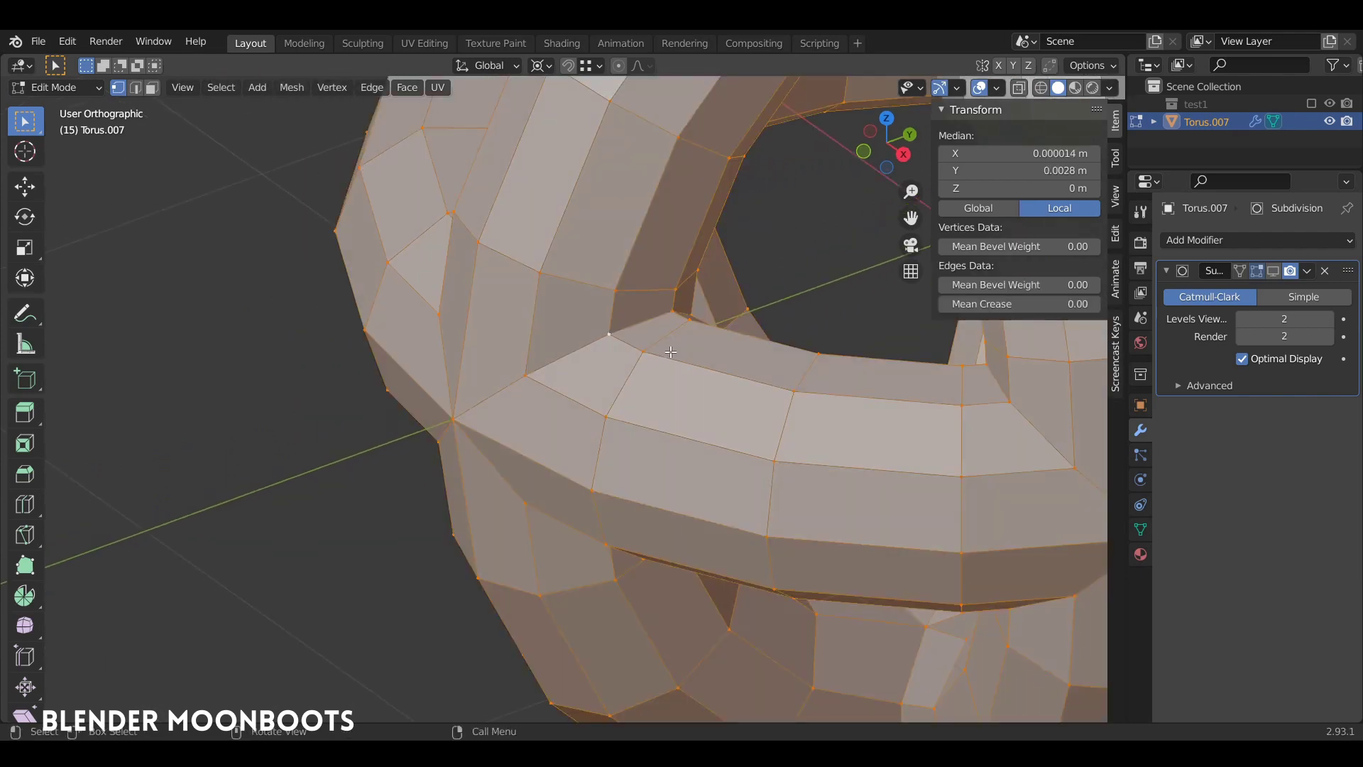
{"action": "key", "text": "m"}
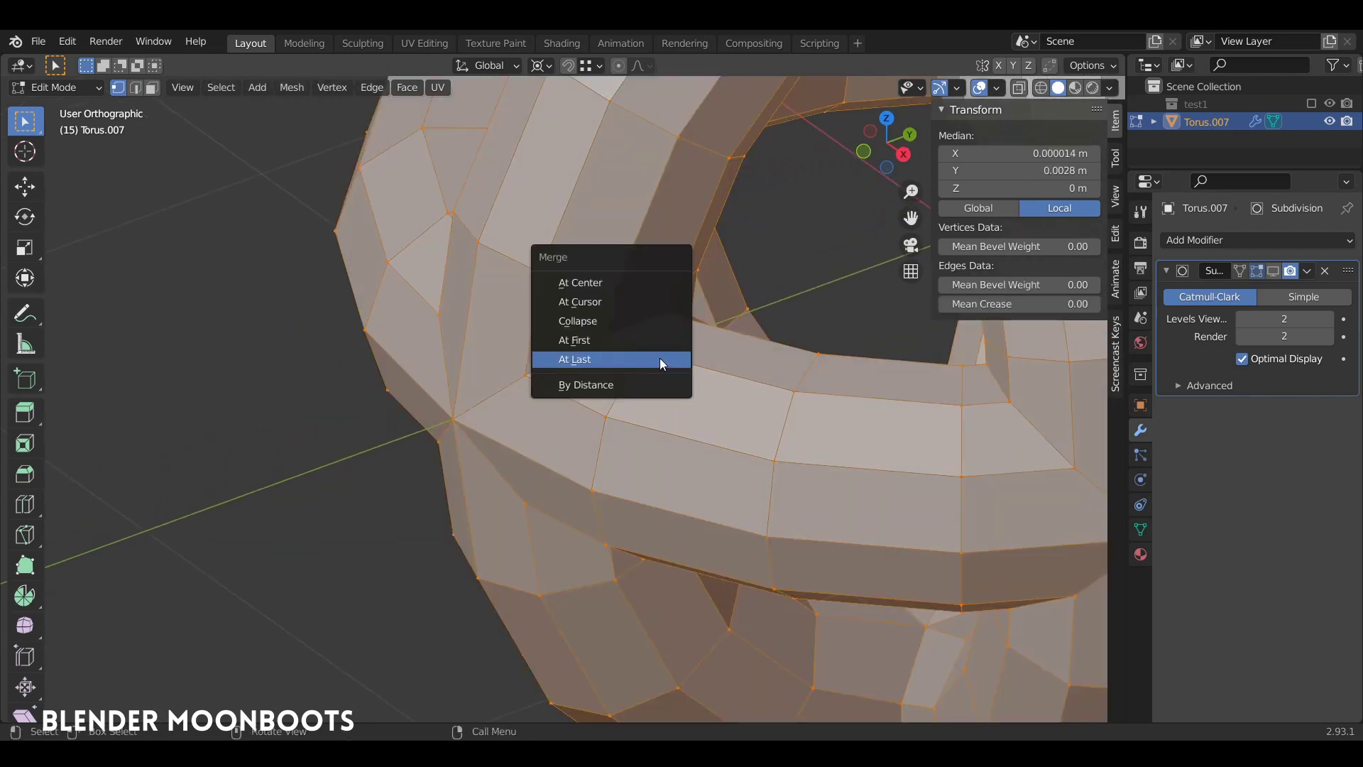
{"action": "left_click", "coordinate": [632, 384]}
{"action": "middle_click_drag", "start_coordinate": [625, 355], "coordinate": [609, 316]}
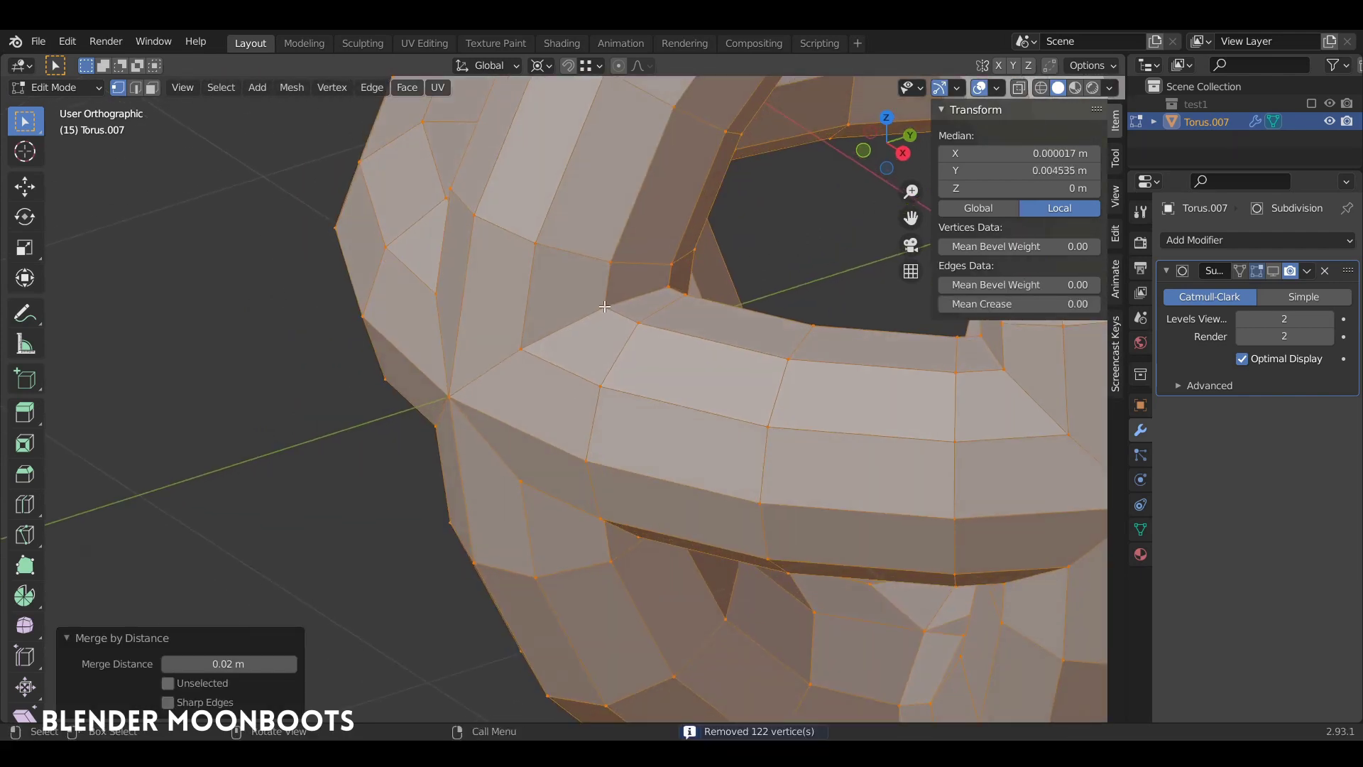
- Bevel the crossing seam edges where the horizontal ring meets the front arm, with 2 segments and a width of about 0.026 m
{"action": "left_click", "coordinate": [605, 307]}
{"action": "key", "text": "2"}
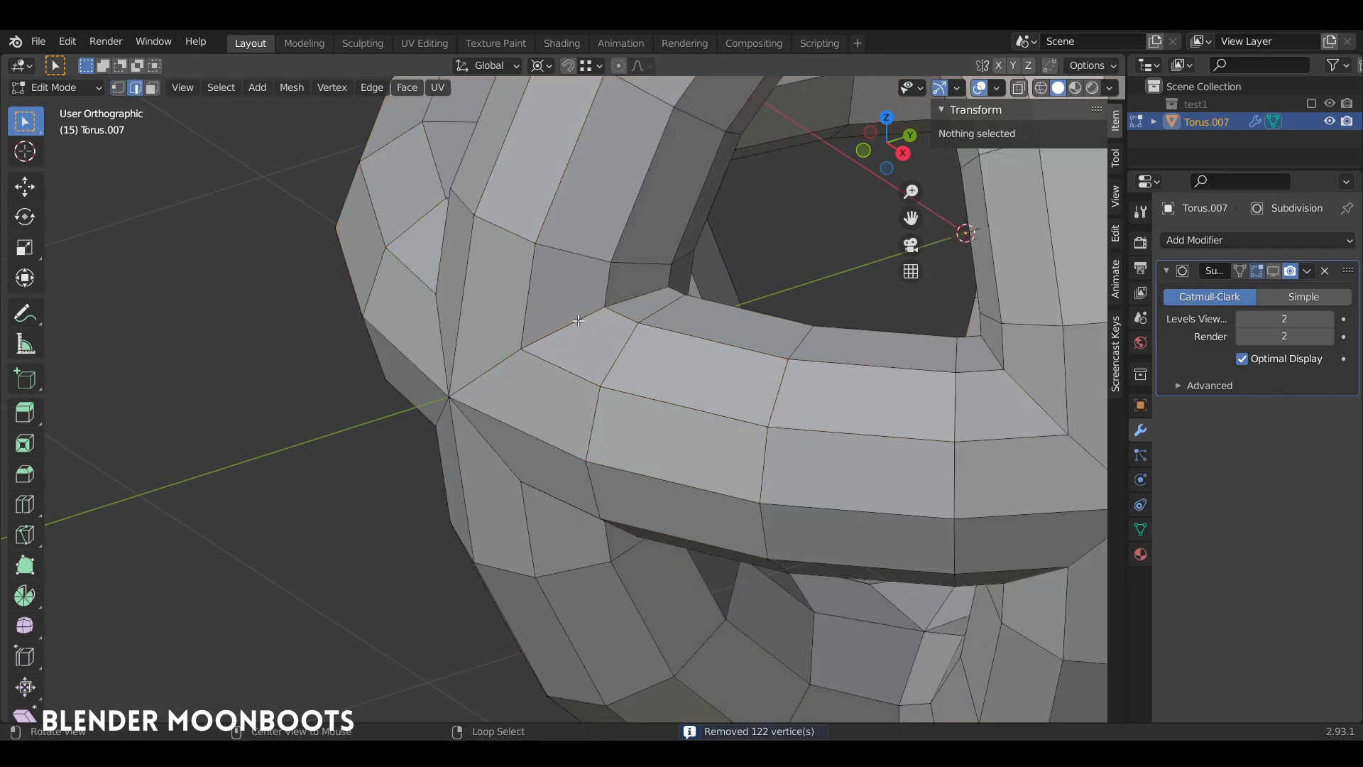
{"action": "left_click", "coordinate": [579, 321], "text": "alt"}
{"action": "middle_click_drag", "start_coordinate": [579, 321], "coordinate": [514, 270]}
{"action": "middle_click_drag", "start_coordinate": [552, 381], "coordinate": [648, 389]}
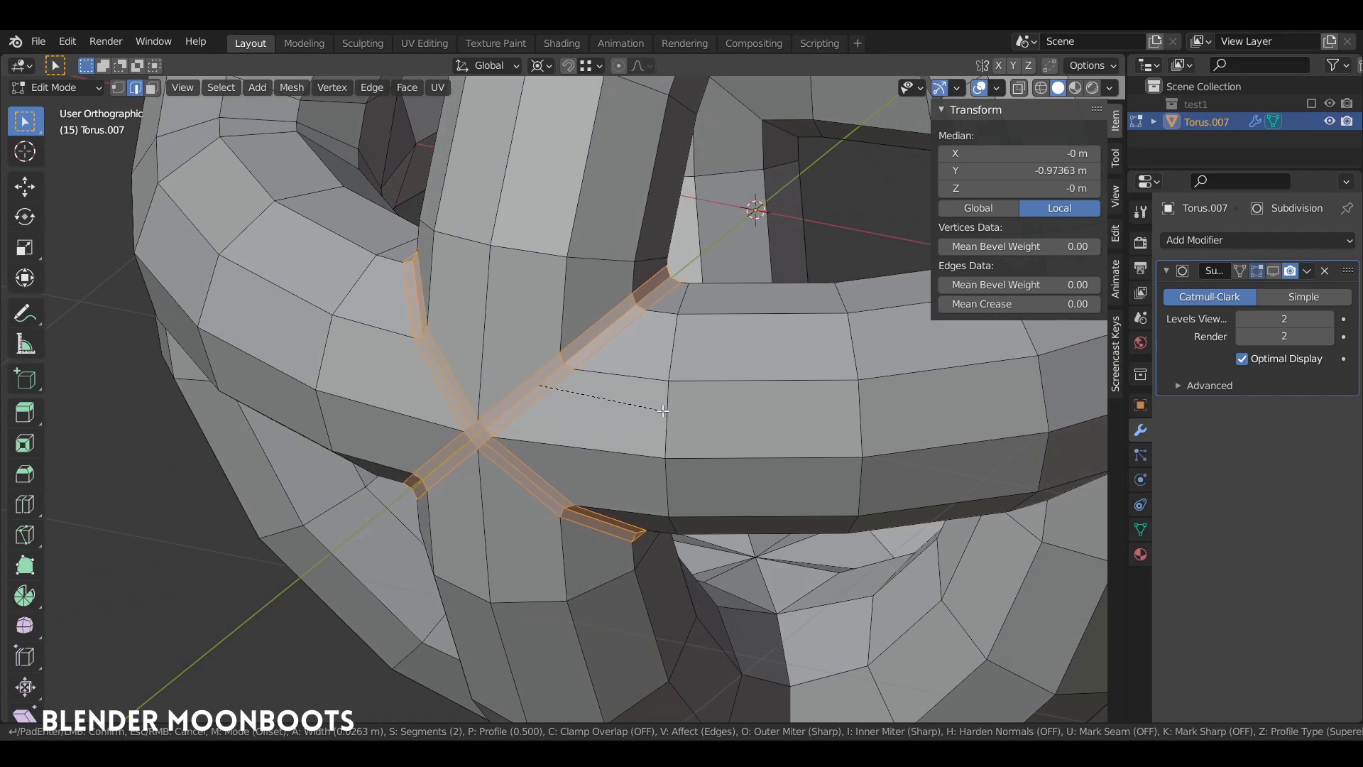
{"action": "left_click", "coordinate": [662, 410]}
- Bevel the seam edges on both sides of one arm at the top pole, with 2 segments and a width of 0.0349 m
{"action": "middle_click_drag", "start_coordinate": [662, 411], "coordinate": [721, 380]}
{"action": "left_click", "coordinate": [635, 315]}
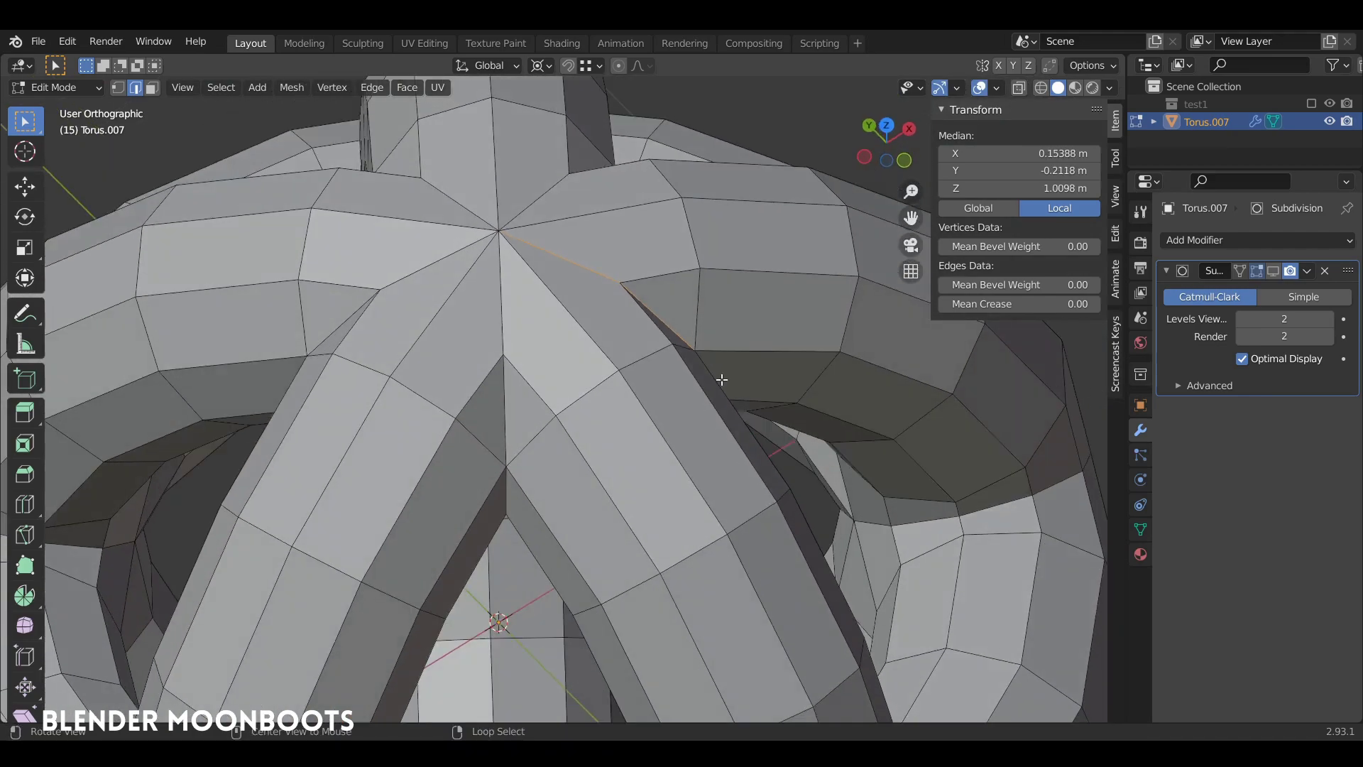
{"action": "middle_click_drag", "start_coordinate": [547, 376], "coordinate": [550, 245]}
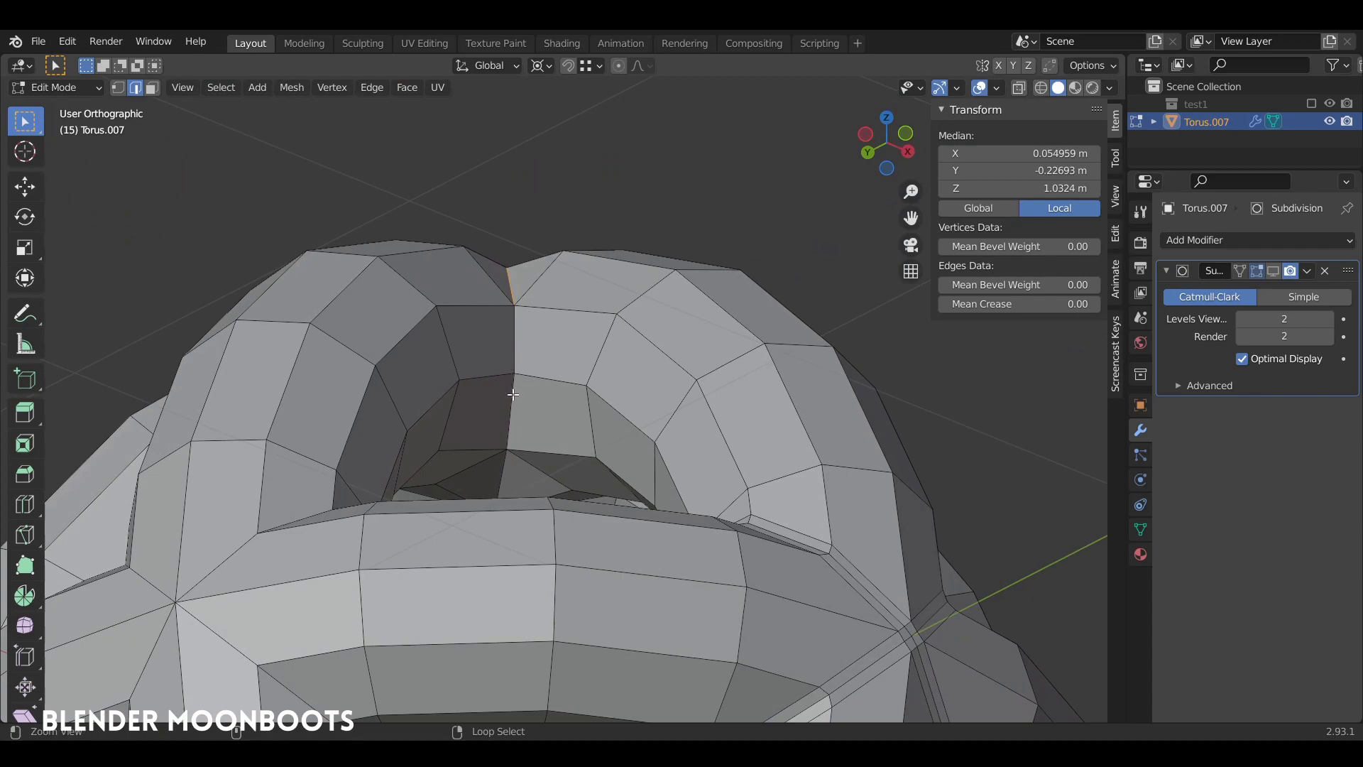
{"action": "middle_click_drag", "start_coordinate": [592, 389], "coordinate": [712, 398]}
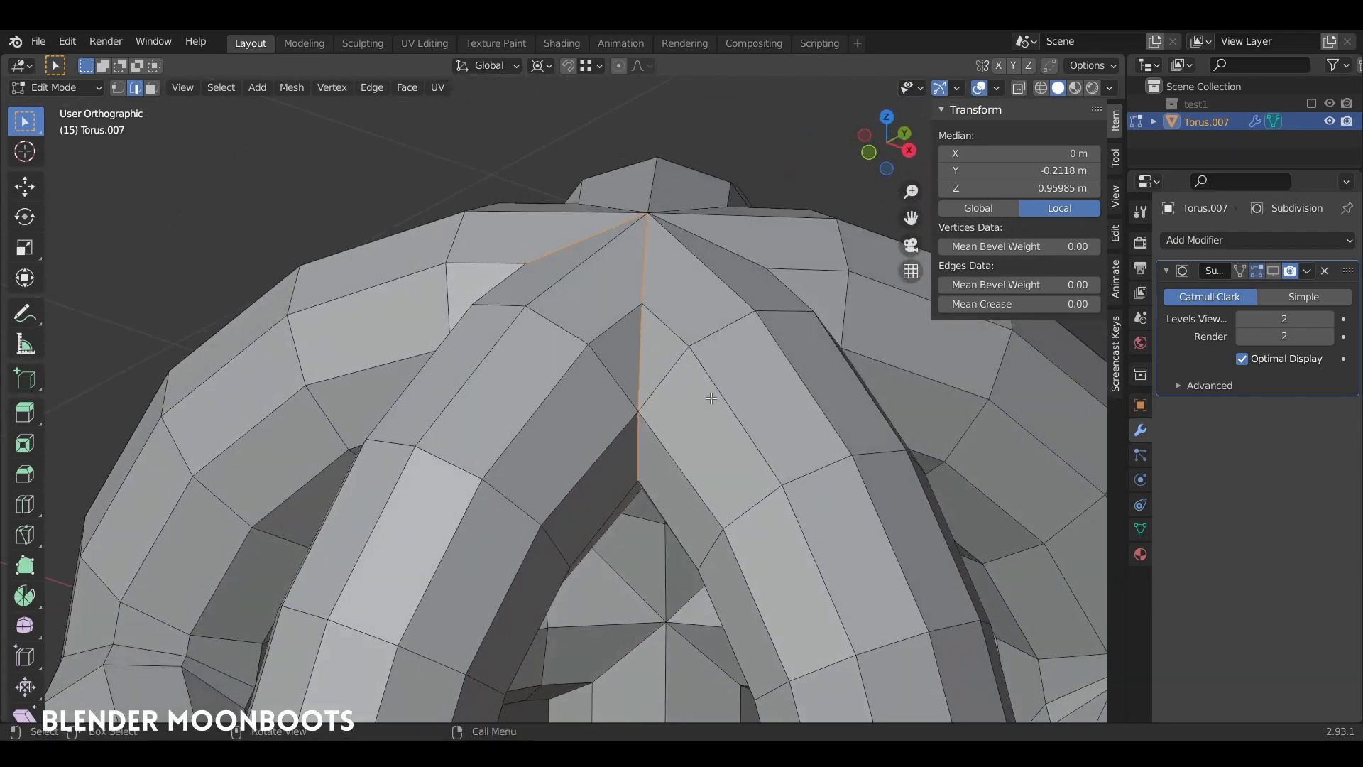
{"action": "key", "text": "ctrl+b"}
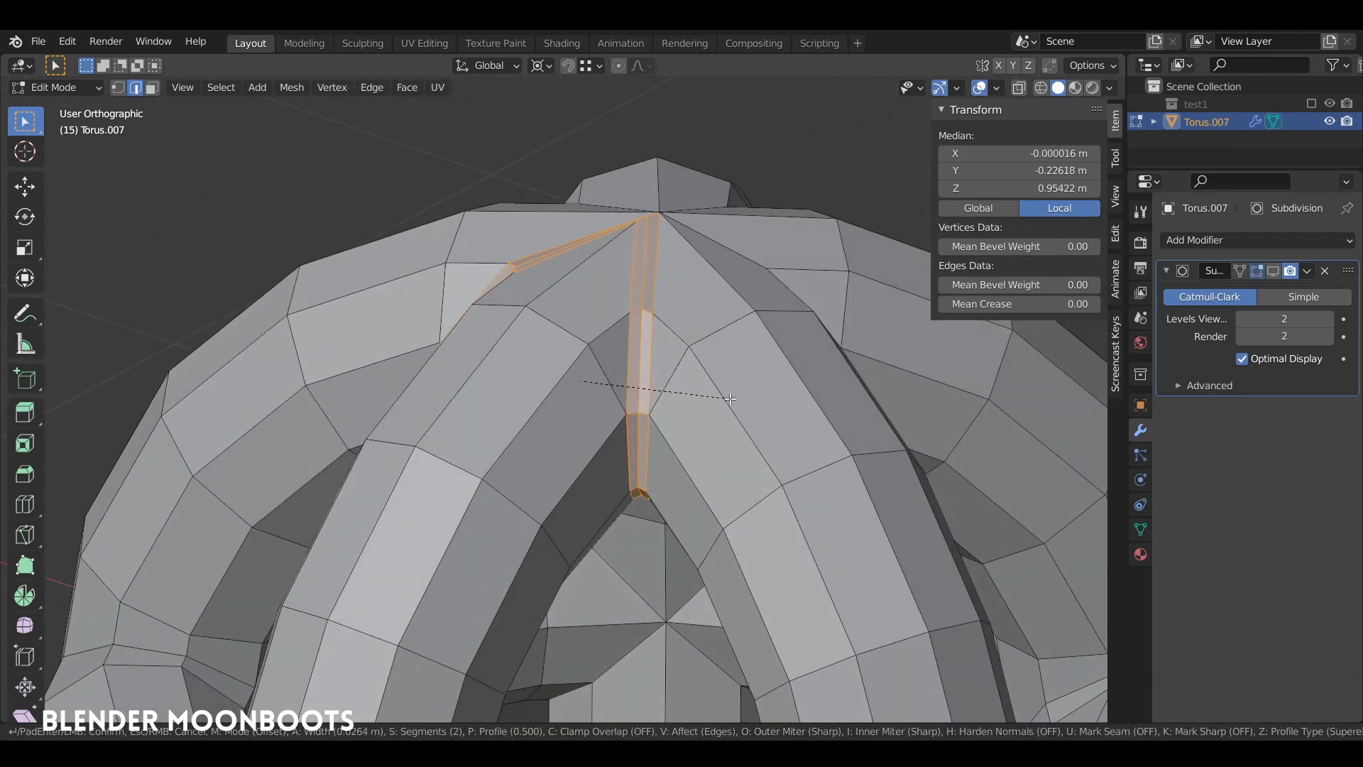
{"action": "left_click", "coordinate": [731, 400]}
{"action": "scroll", "coordinate": [721, 386], "scroll_direction": "down", "scroll_amount": 5}
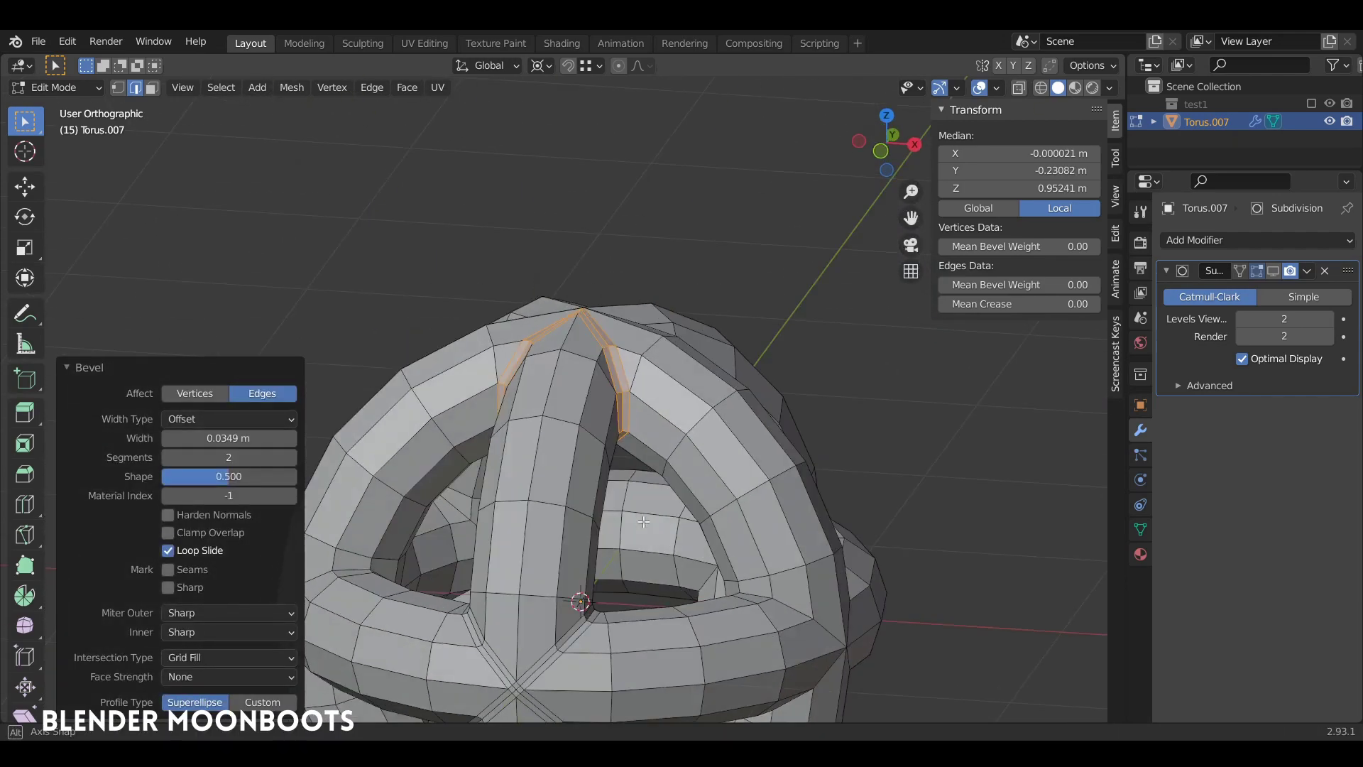
- Shade the object smooth in Object Mode, turn the Subdivision modifier's viewport display back on and compare the beveled junctions
{"action": "key", "text": "Tab"}
{"action": "middle_click_drag", "start_coordinate": [710, 369], "coordinate": [742, 356]}
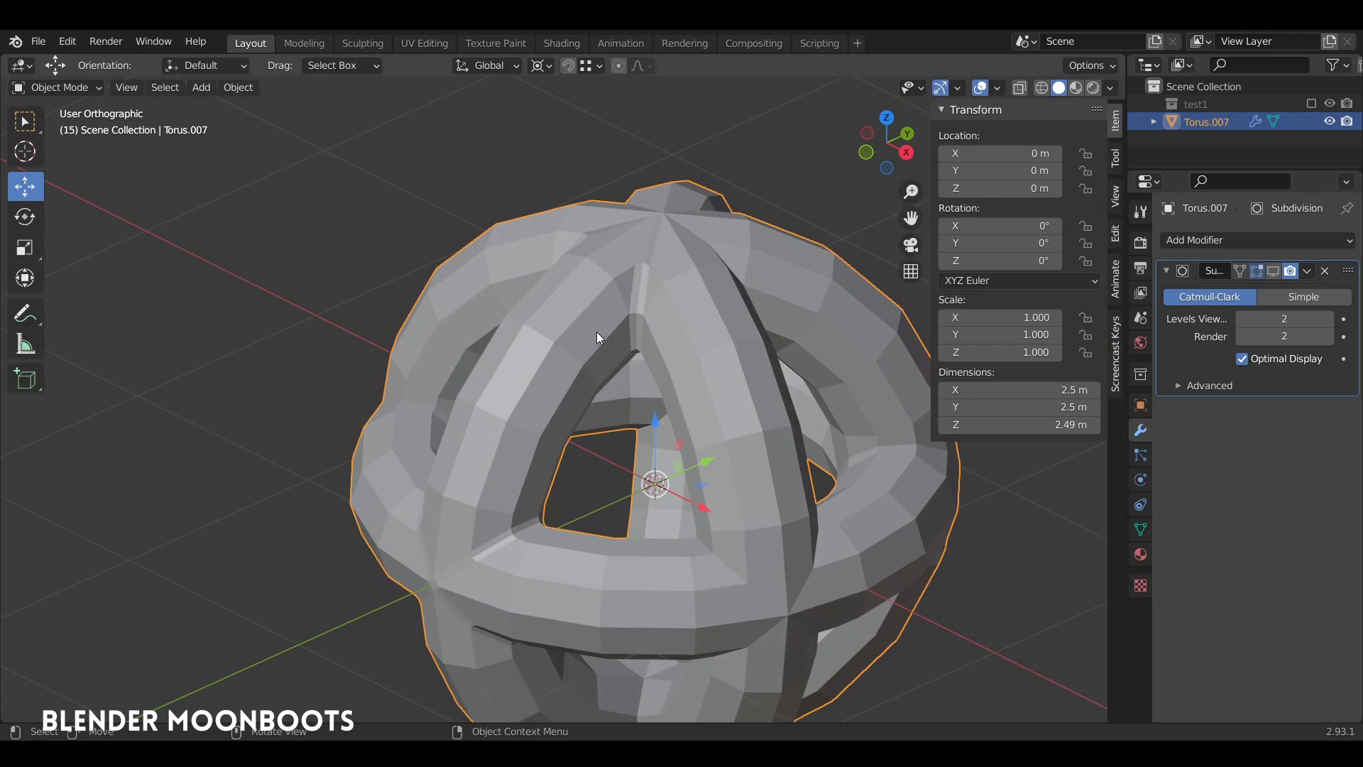
{"action": "right_click", "coordinate": [581, 316]}
{"action": "left_click", "coordinate": [582, 316]}
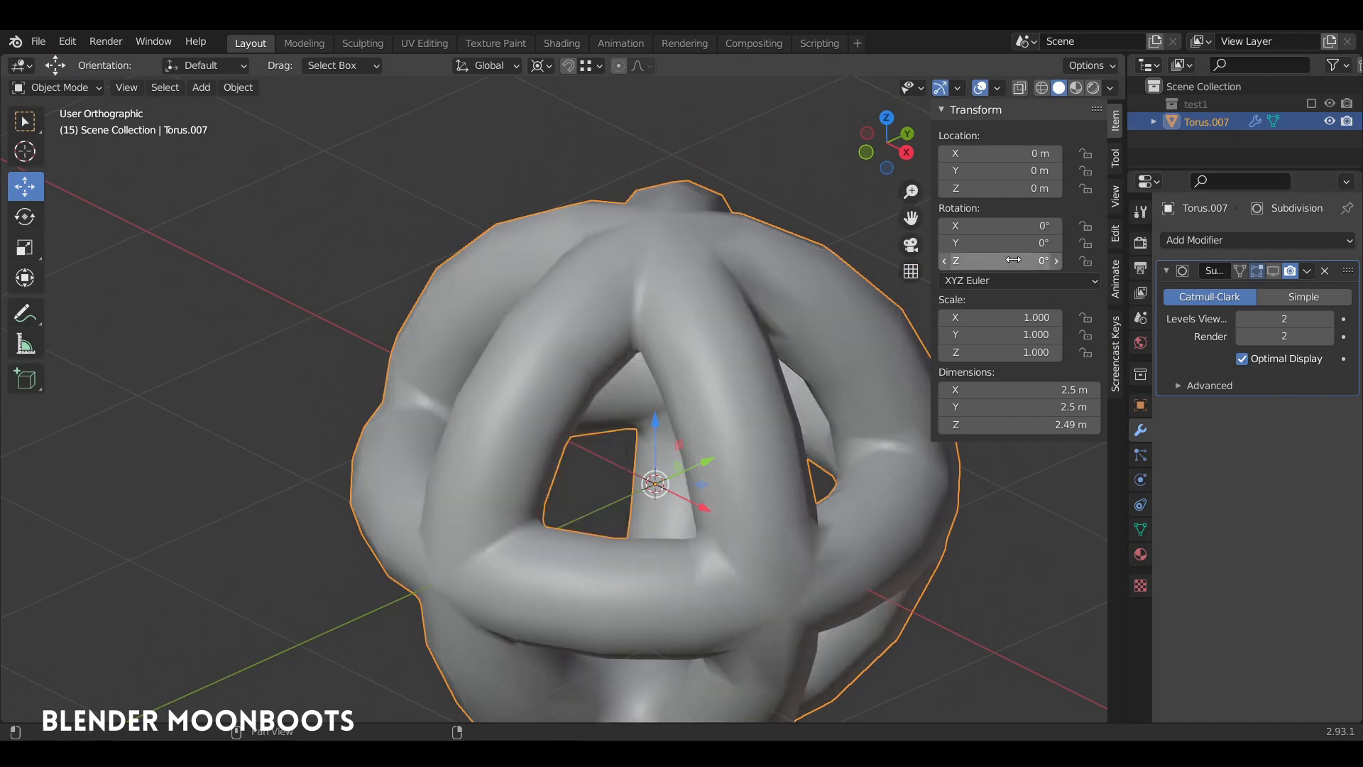
{"action": "left_click", "coordinate": [1273, 271]}
{"action": "middle_click_drag", "start_coordinate": [539, 383], "coordinate": [615, 453]}
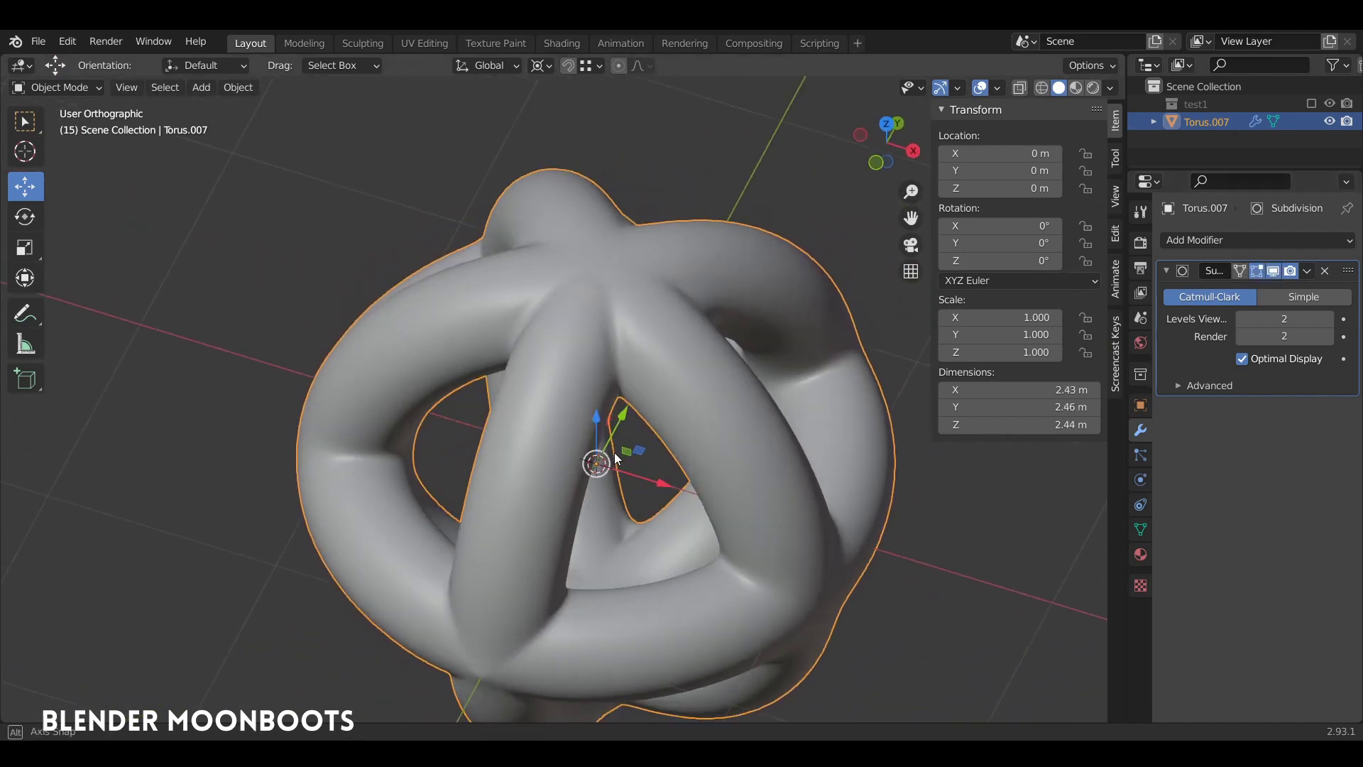
{"action": "middle_click_drag", "start_coordinate": [540, 329], "coordinate": [608, 332]}
{"action": "middle_click_drag", "start_coordinate": [555, 394], "coordinate": [533, 441]}
- Connect the opposite bevel corner vertices across each of the four tube branches around the beveled front junction
{"action": "key", "text": "Tab"}
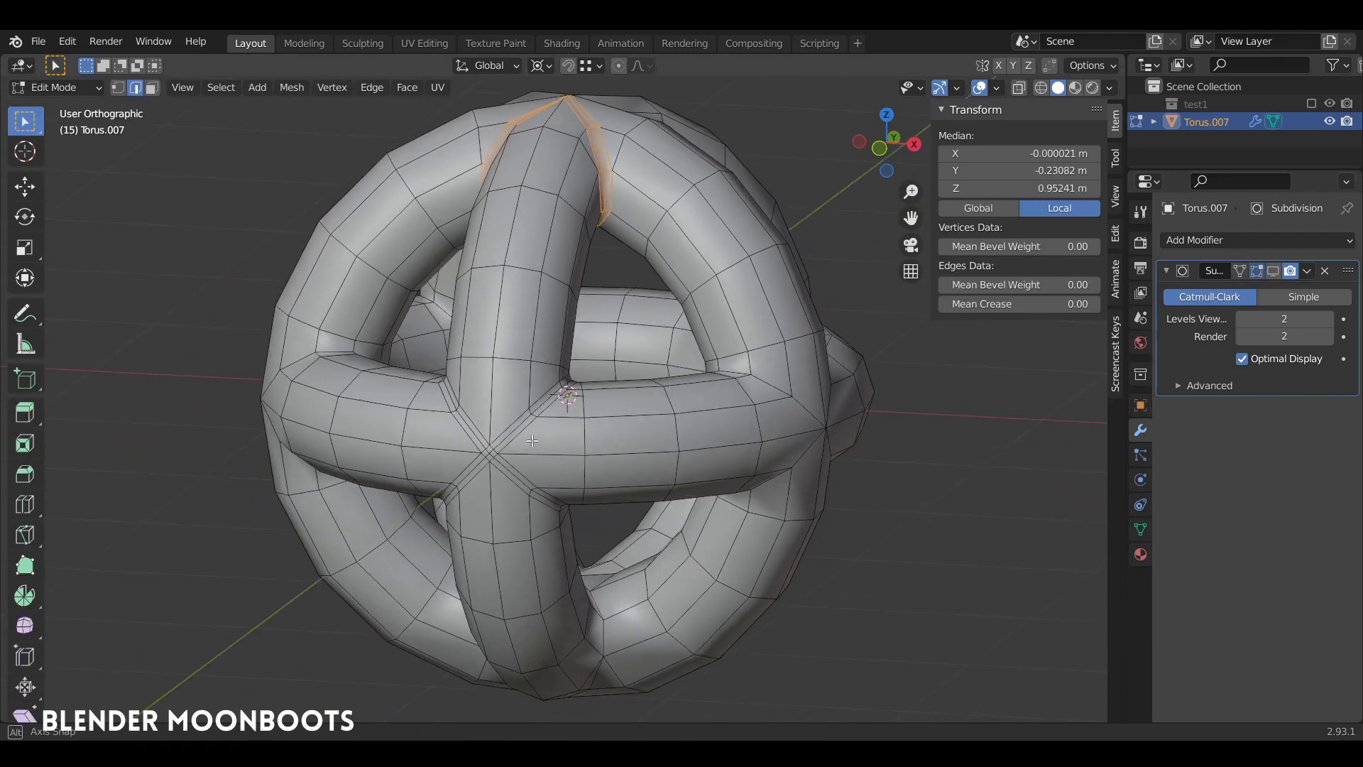
{"action": "scroll", "coordinate": [533, 441], "scroll_direction": "up", "scroll_amount": 5}
{"action": "key", "text": "1"}
{"action": "middle_click_drag", "start_coordinate": [495, 367], "coordinate": [632, 343], "text": "shift"}
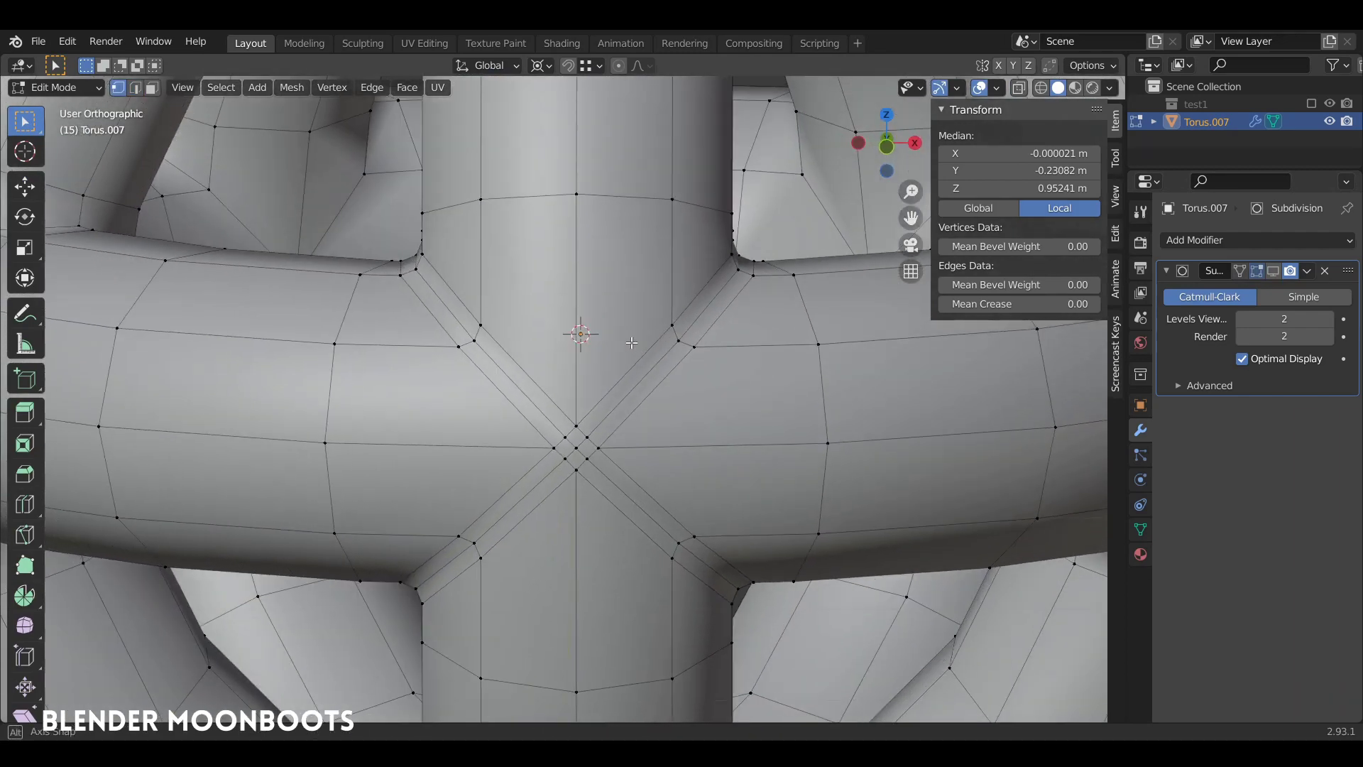
{"action": "left_click", "coordinate": [668, 316]}
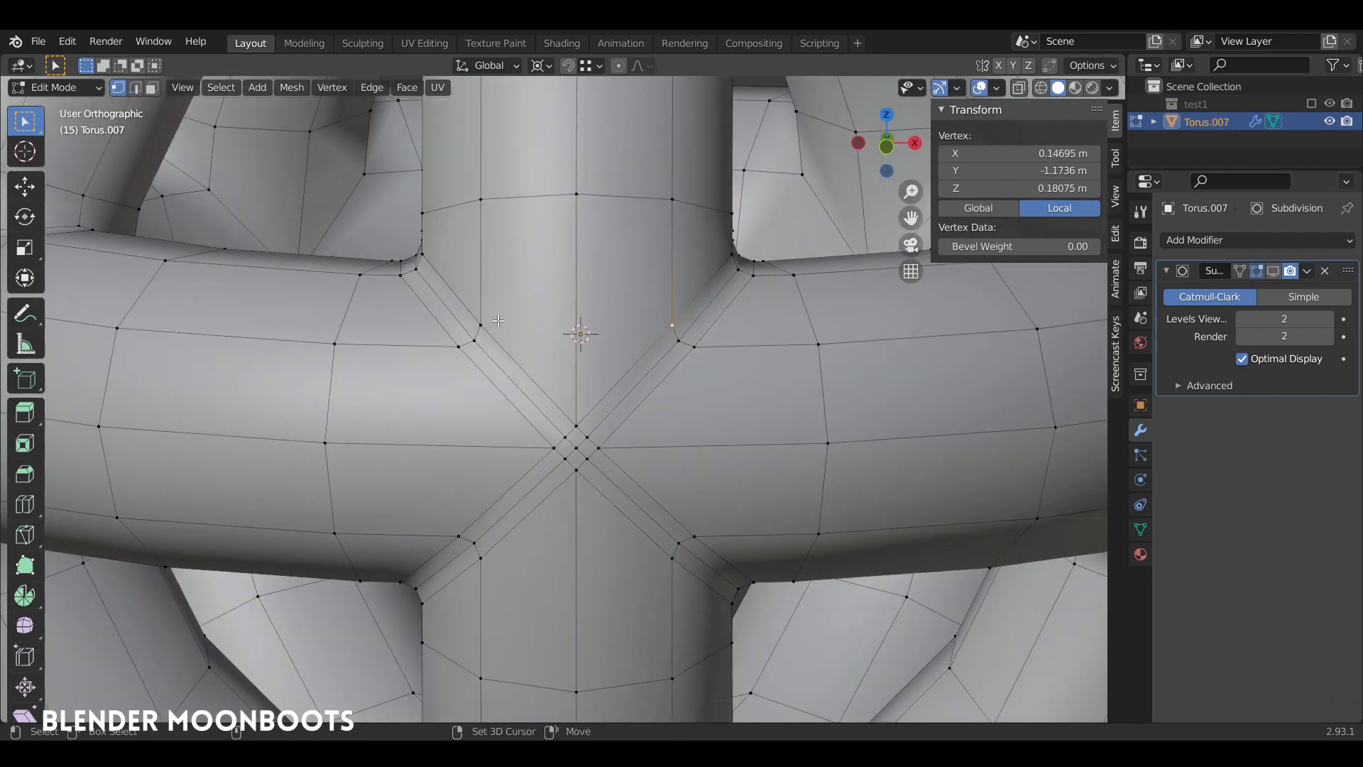
{"action": "key", "text": "j"}
{"action": "left_click", "coordinate": [699, 353]}
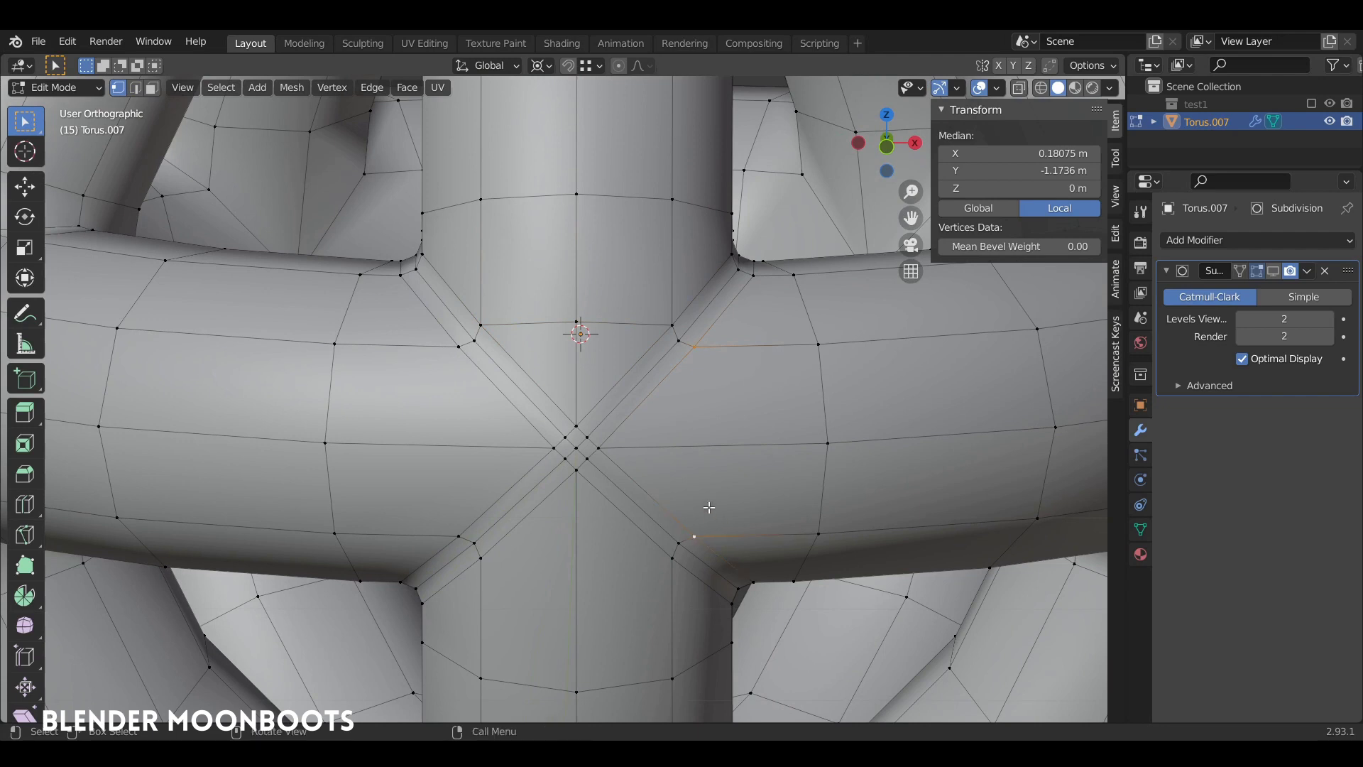
{"action": "key", "text": "j"}
{"action": "left_click", "coordinate": [457, 346]}
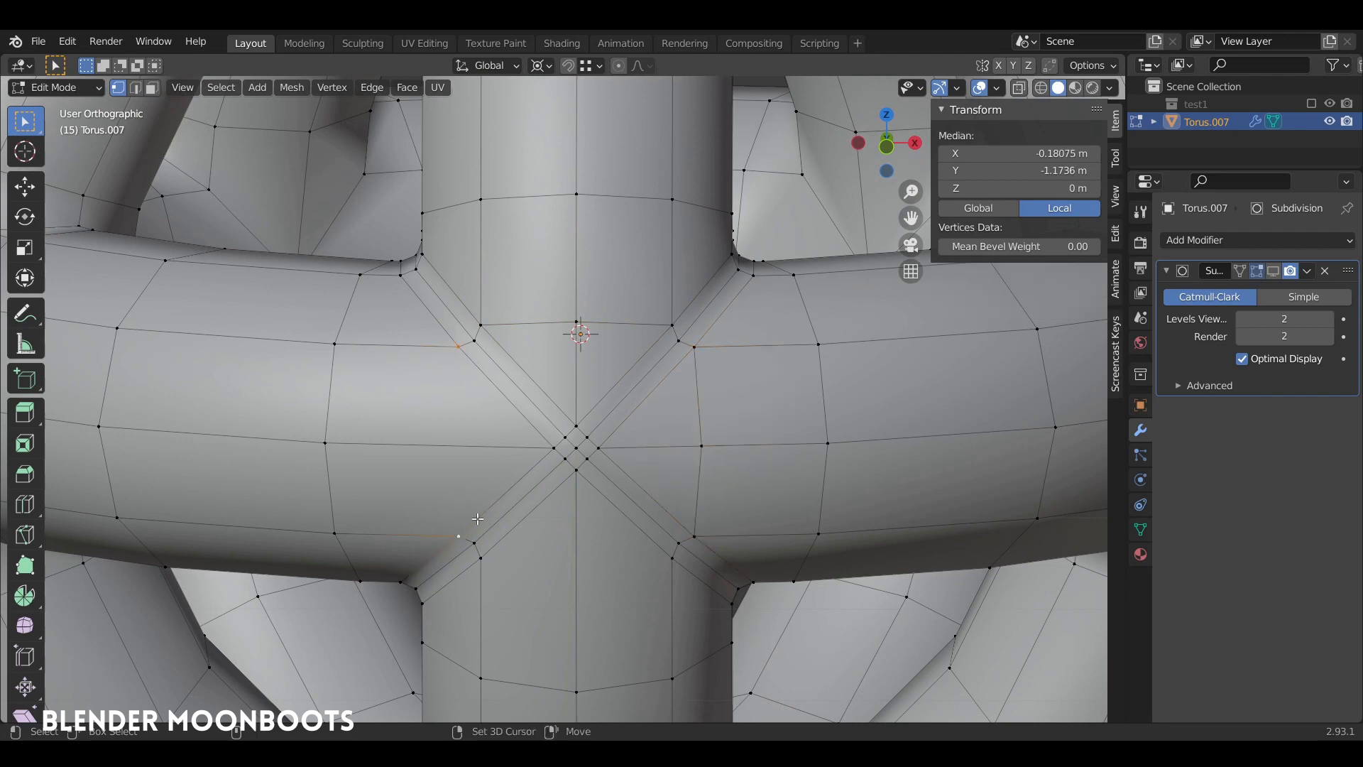
{"action": "key", "text": "j"}
{"action": "left_click", "coordinate": [509, 559]}
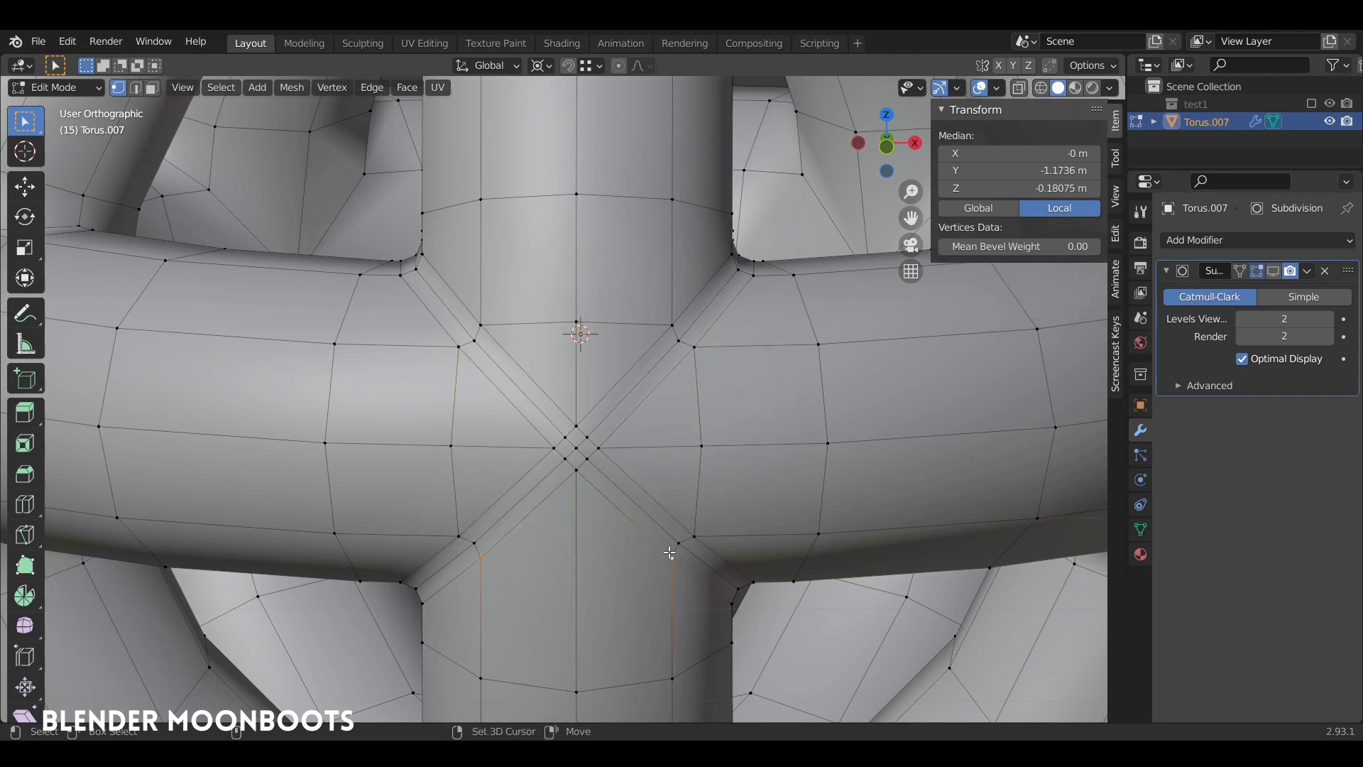
{"action": "key", "text": "j"}
- Connect the vertices of the small central diamond at the front junction through its centre, horizontally and vertically
{"action": "left_click", "coordinate": [576, 446]}
{"action": "key", "text": "j"}
{"action": "scroll", "coordinate": [598, 419], "scroll_direction": "up", "scroll_amount": 3}
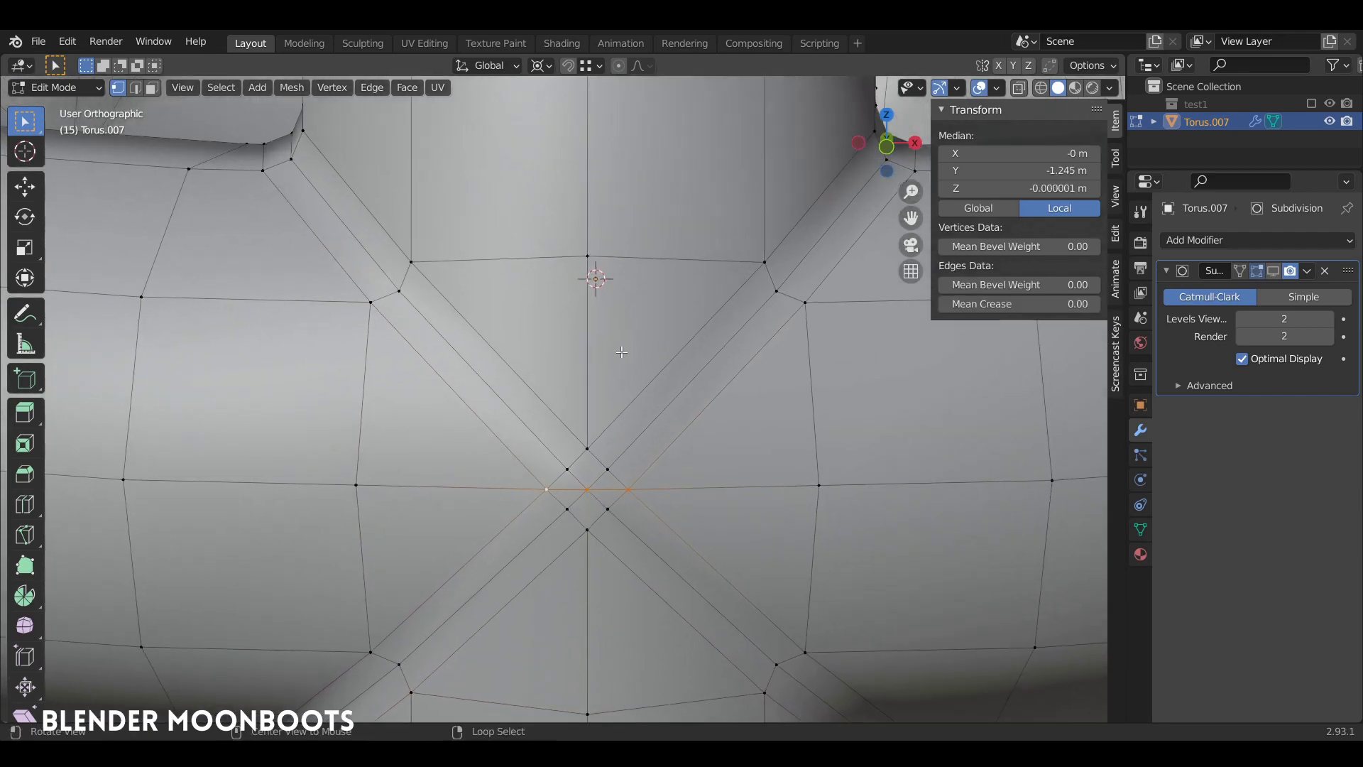
{"action": "left_click", "coordinate": [584, 419]}
{"action": "left_click", "coordinate": [603, 466], "text": "shift"}
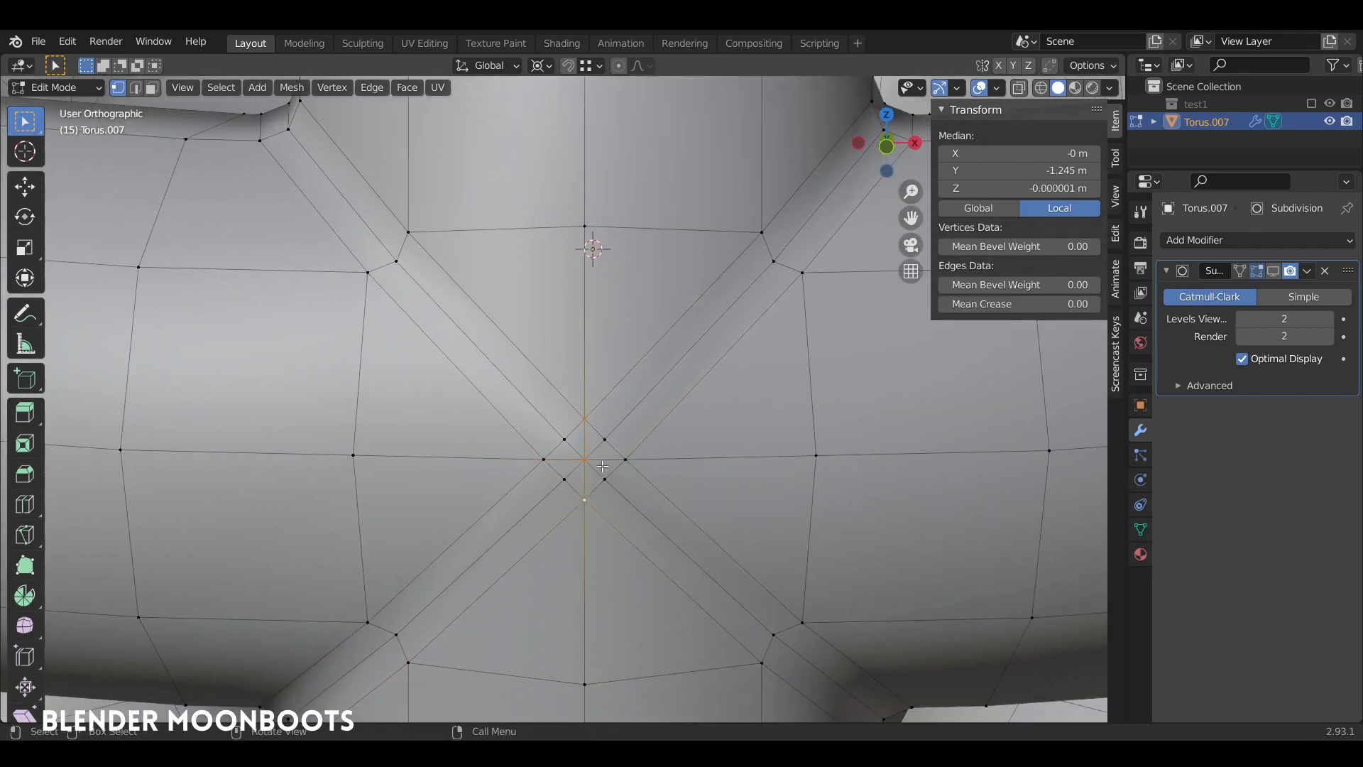
- Select the outer bevel edges along all four diagonals near the junction's centre and dissolve them
{"action": "left_click", "coordinate": [710, 525], "text": "ctrl"}
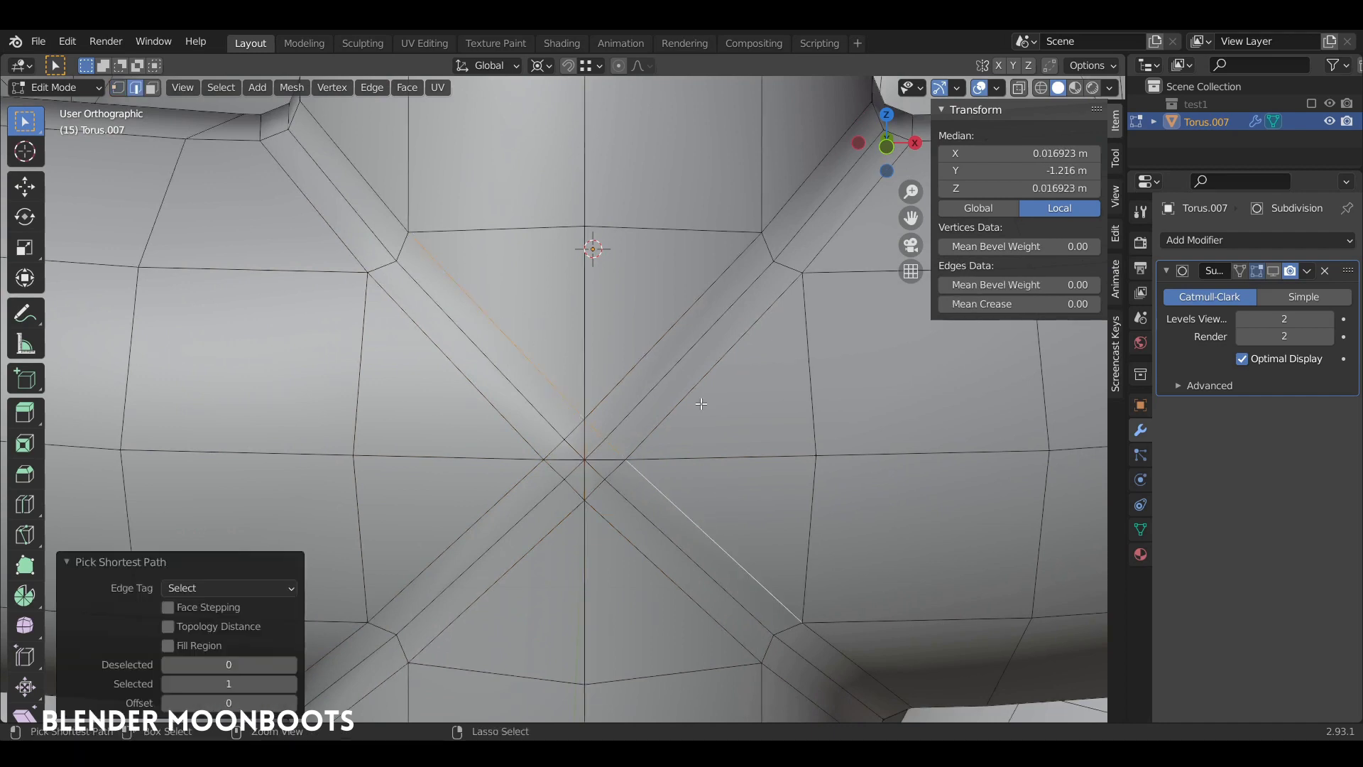
{"action": "left_click", "coordinate": [643, 552], "text": "ctrl"}
{"action": "left_click", "coordinate": [656, 339], "text": "shift"}
{"action": "left_click", "coordinate": [465, 522], "text": "ctrl"}
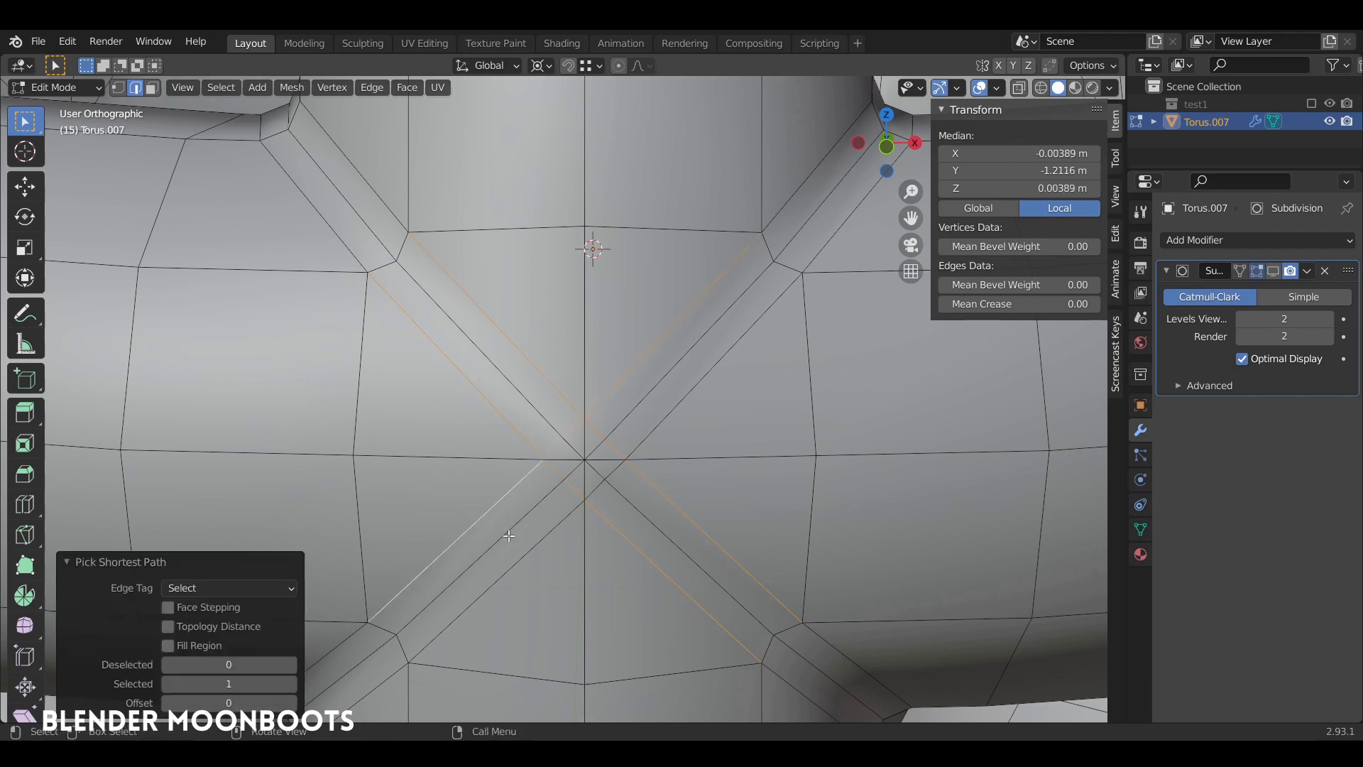
{"action": "left_click", "coordinate": [540, 542], "text": "shift"}
{"action": "left_click", "coordinate": [639, 448], "text": "ctrl"}
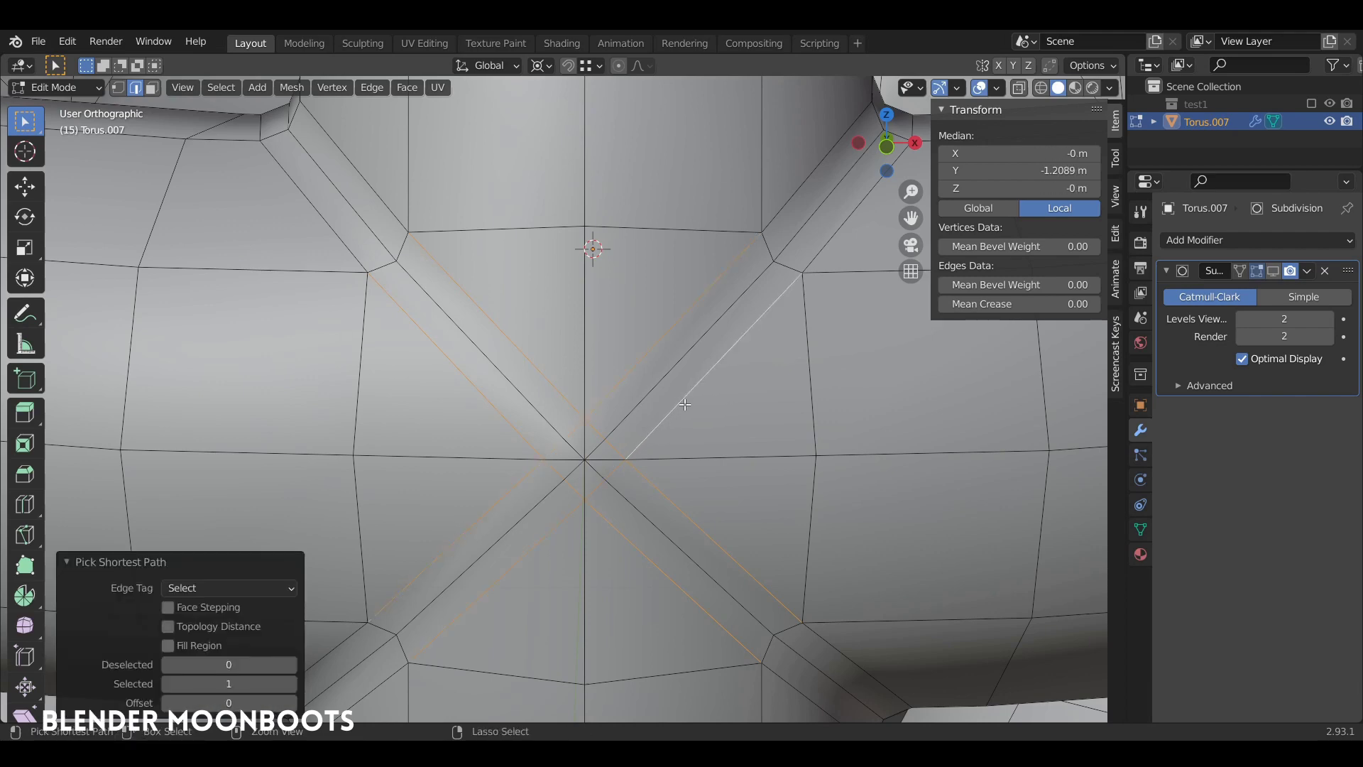
{"action": "key", "text": "ctrl+x"}
{"action": "middle_click_drag", "start_coordinate": [688, 399], "coordinate": [677, 414]}
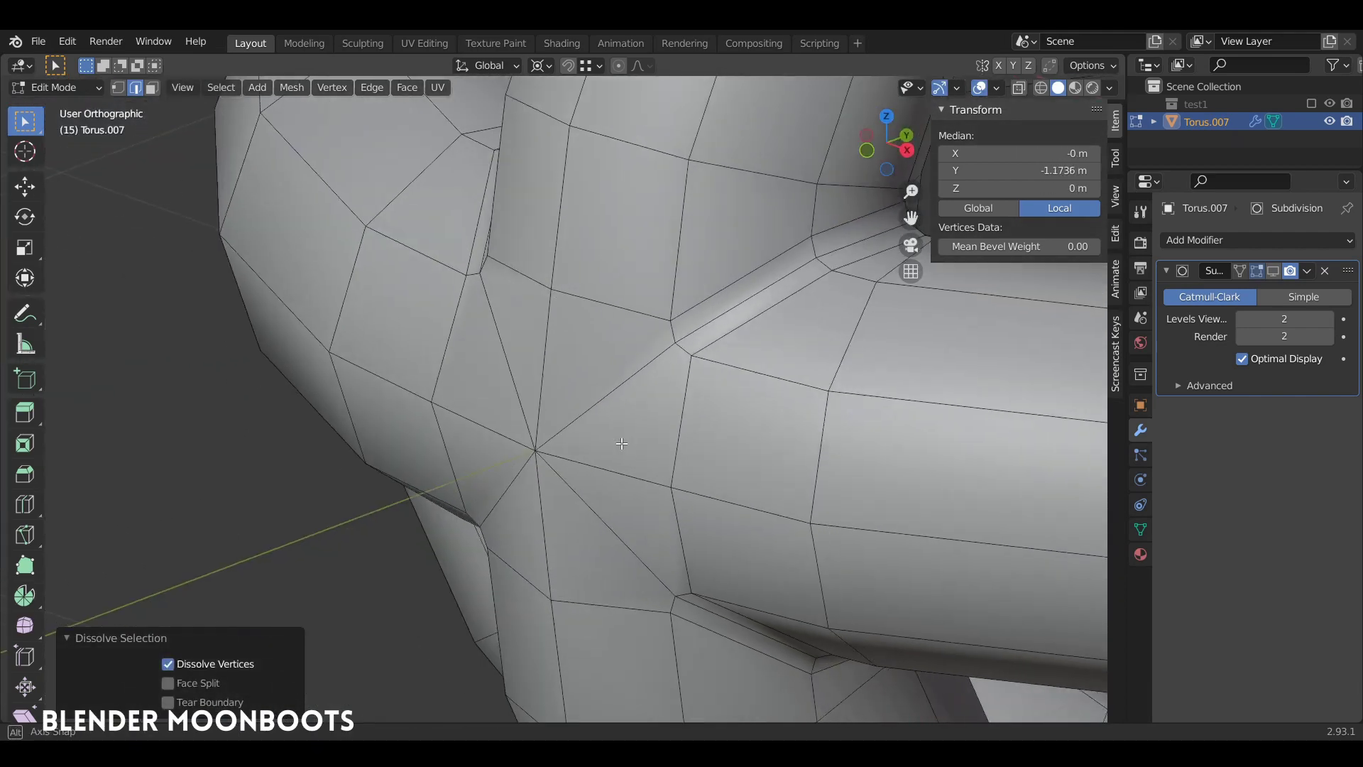
- Check the smoothed junctions around the whole shape in Object Mode and compare them with their topology in Edit Mode
{"action": "key", "text": "Tab"}
{"action": "middle_click_drag", "start_coordinate": [866, 355], "coordinate": [619, 351], "text": "shift"}
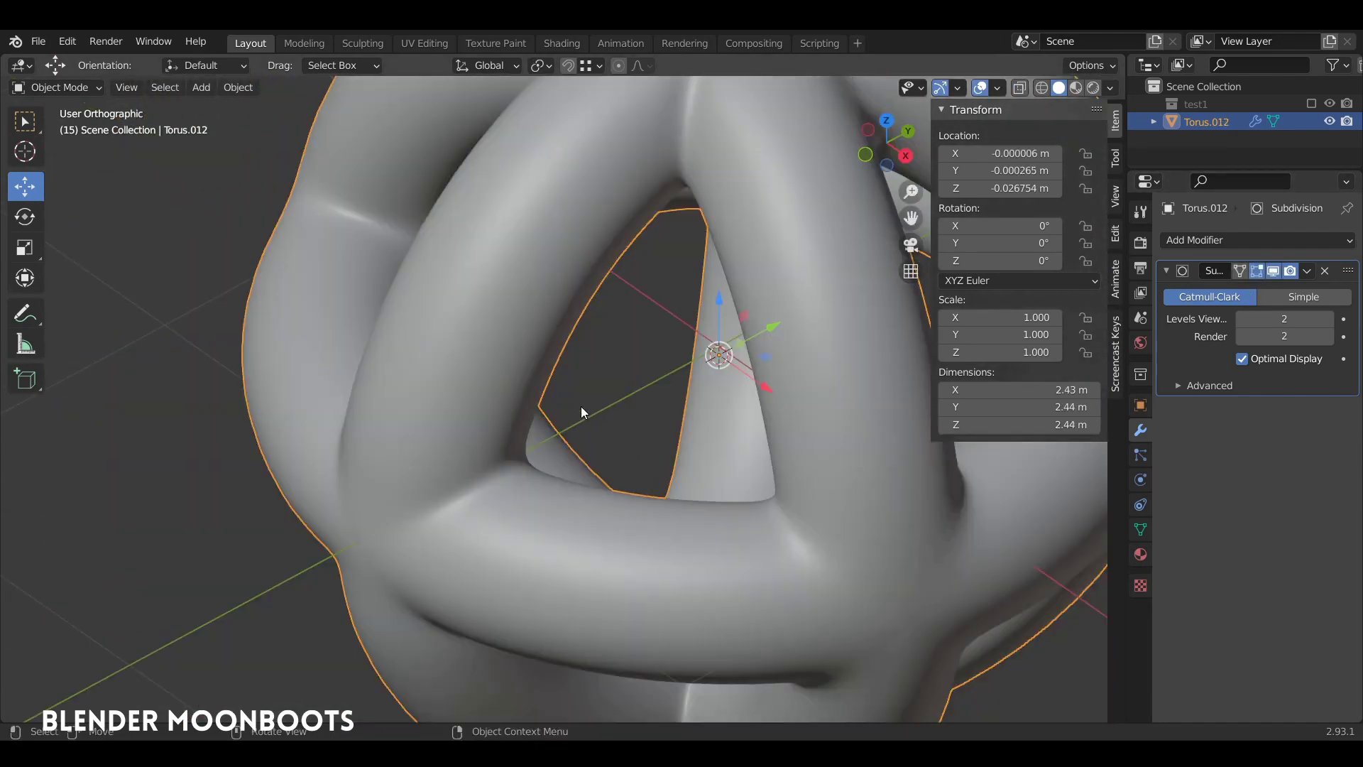
{"action": "middle_click_drag", "start_coordinate": [581, 406], "coordinate": [360, 370]}
{"action": "key", "text": "Tab"}
{"action": "middle_click_drag", "start_coordinate": [563, 268], "coordinate": [679, 301]}
{"action": "scroll", "coordinate": [587, 245], "scroll_direction": "up", "scroll_amount": 4}
{"action": "key", "text": "Tab"}
{"action": "scroll", "coordinate": [697, 451], "scroll_direction": "down", "scroll_amount": 5}
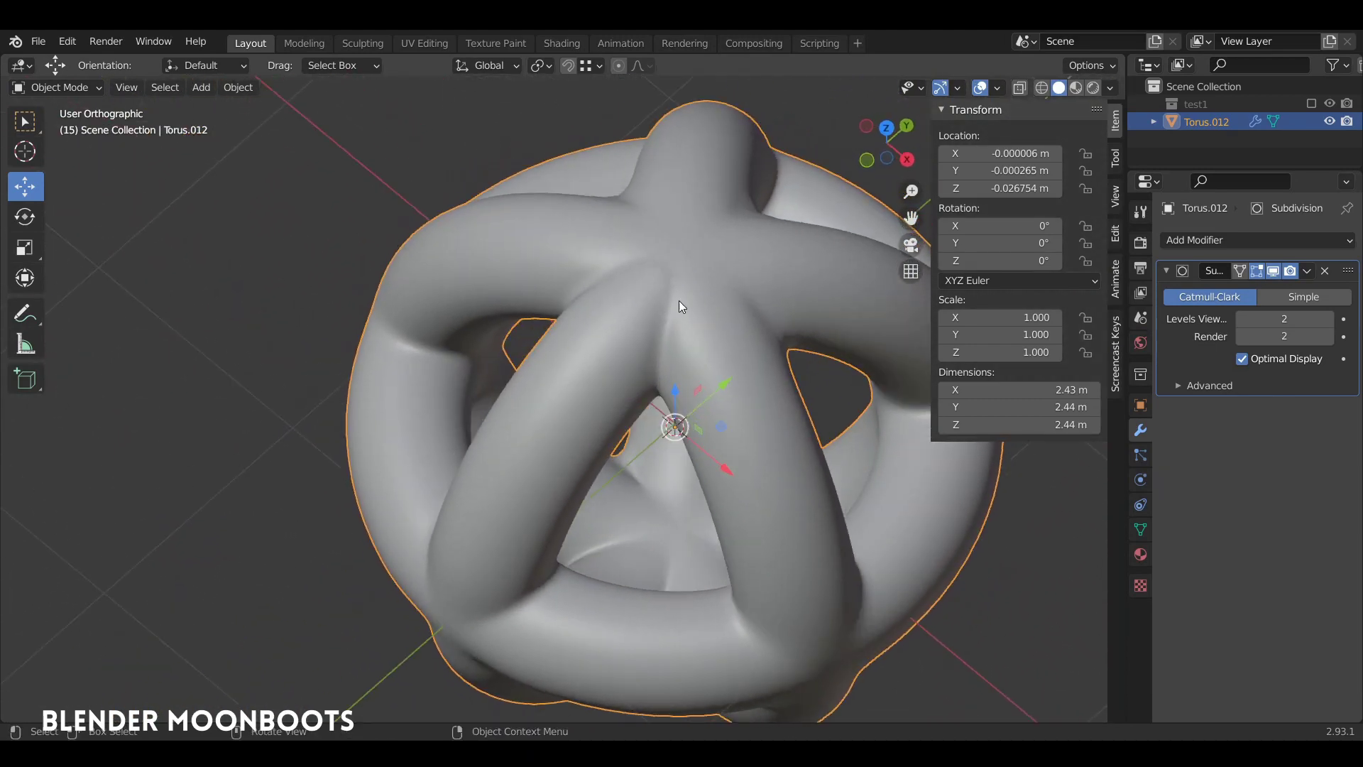
- From the top view with X-ray on, lasso-select everything outside the cleaned front arm and its junctions, and delete those vertices
{"action": "key", "text": "KP_7"}
{"action": "scroll", "coordinate": [624, 336], "scroll_direction": "down", "scroll_amount": 2}
{"action": "middle_click_drag", "start_coordinate": [694, 399], "coordinate": [603, 416], "text": "shift"}
{"action": "scroll", "coordinate": [603, 416], "scroll_direction": "up", "scroll_amount": 1}
{"action": "key", "text": "Tab"}
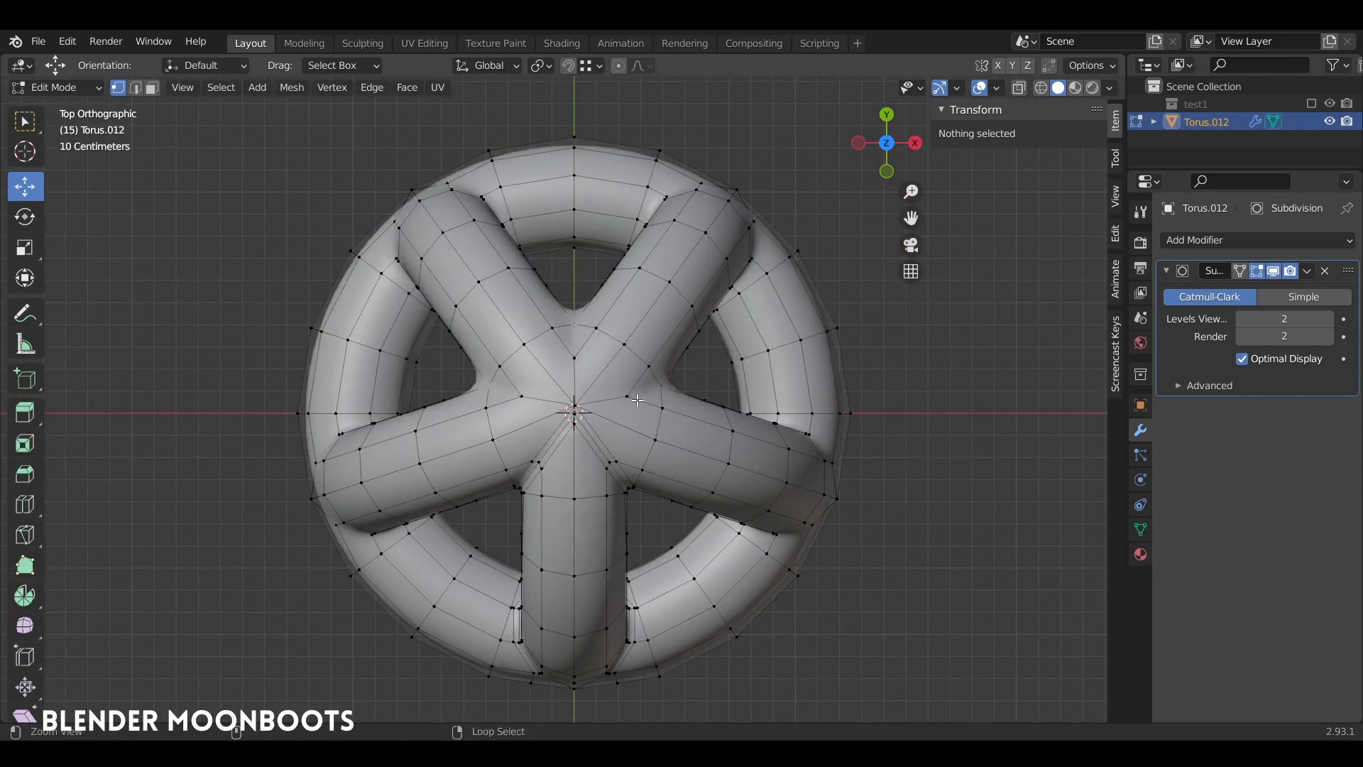
{"action": "middle_click_drag", "start_coordinate": [637, 399], "coordinate": [628, 361], "text": "ctrl"}
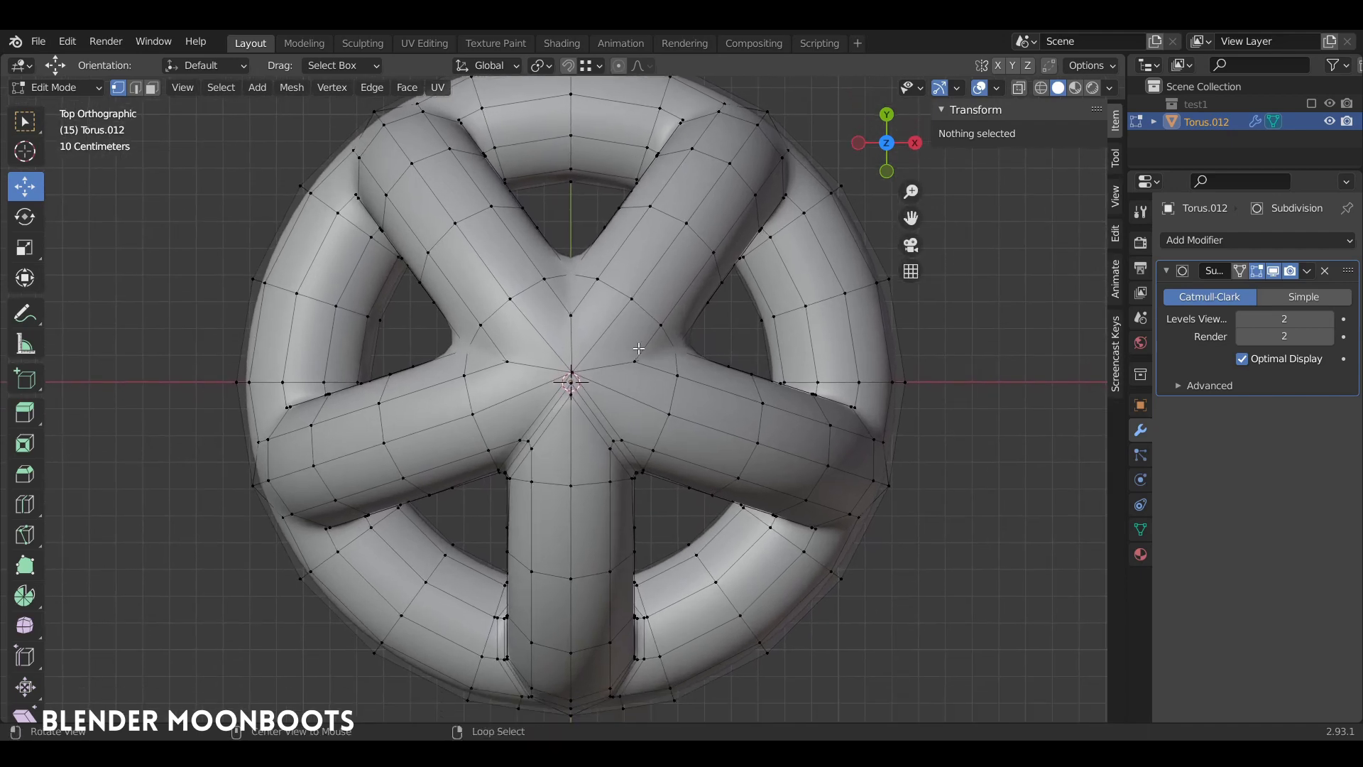
{"action": "key", "text": "alt+z"}
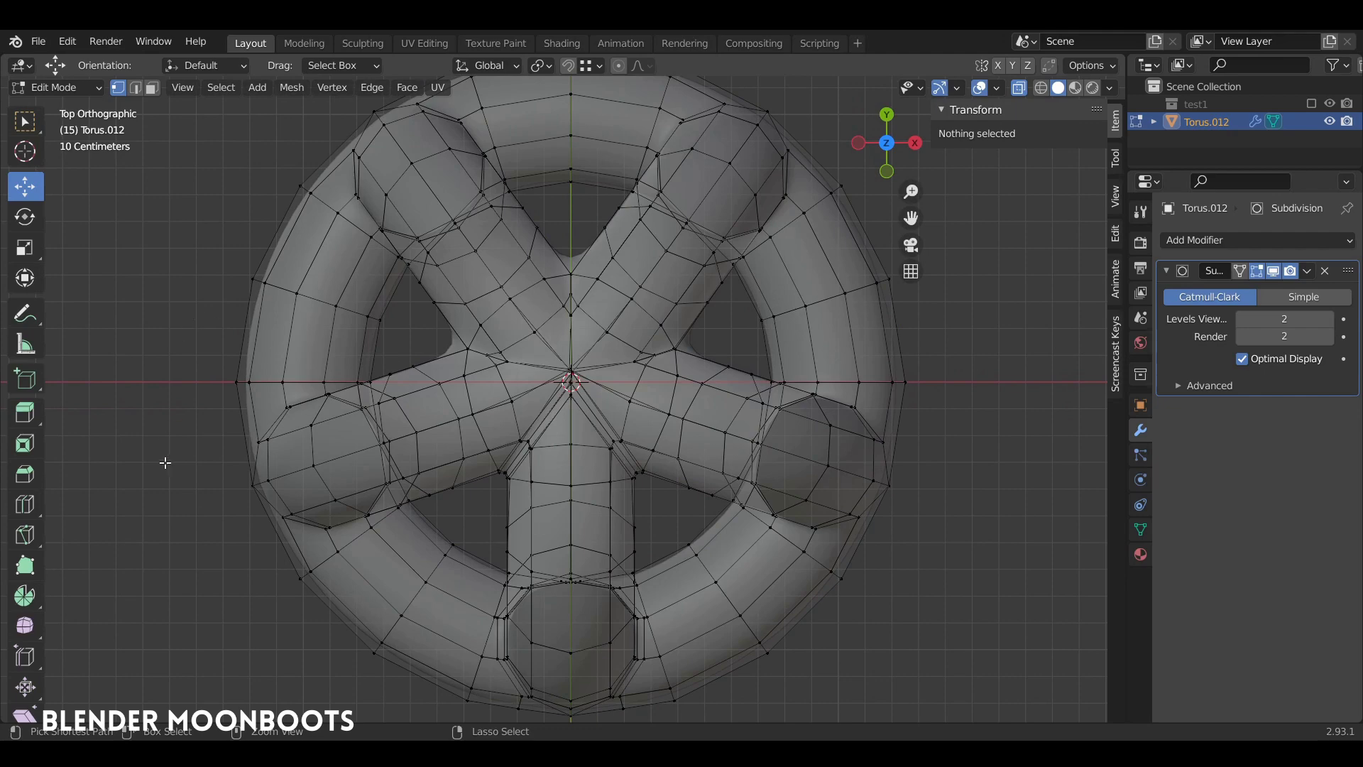
{"action": "mouse_move", "coordinate": [166, 463]}
{"action": "right_mouse_down", "text": "ctrl"}
{"action": "mouse_move", "coordinate": [317, 609]}
{"action": "mouse_move", "coordinate": [450, 505]}
{"action": "mouse_move", "coordinate": [591, 344]}
{"action": "mouse_move", "coordinate": [717, 497]}
{"action": "mouse_move", "coordinate": [972, 568]}
{"action": "mouse_move", "coordinate": [177, 213]}
{"action": "mouse_move", "coordinate": [181, 402]}
{"action": "right_mouse_up", "text": "ctrl"}
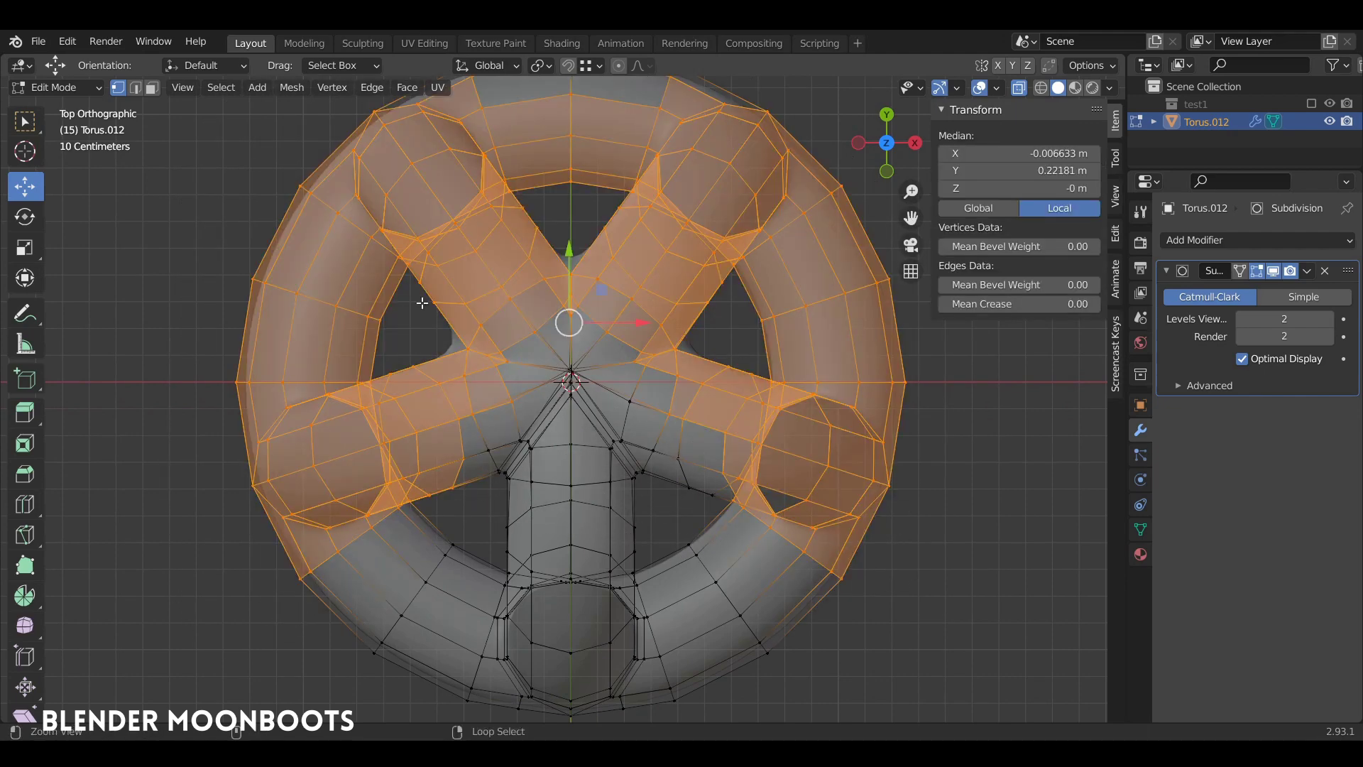
{"action": "mouse_move", "coordinate": [437, 231]}
{"action": "right_mouse_down", "text": "ctrl"}
{"action": "mouse_move", "coordinate": [682, 284]}
{"action": "mouse_move", "coordinate": [497, 292]}
{"action": "right_mouse_up", "text": "ctrl"}
{"action": "scroll", "coordinate": [710, 336], "scroll_direction": "up", "scroll_amount": 3}
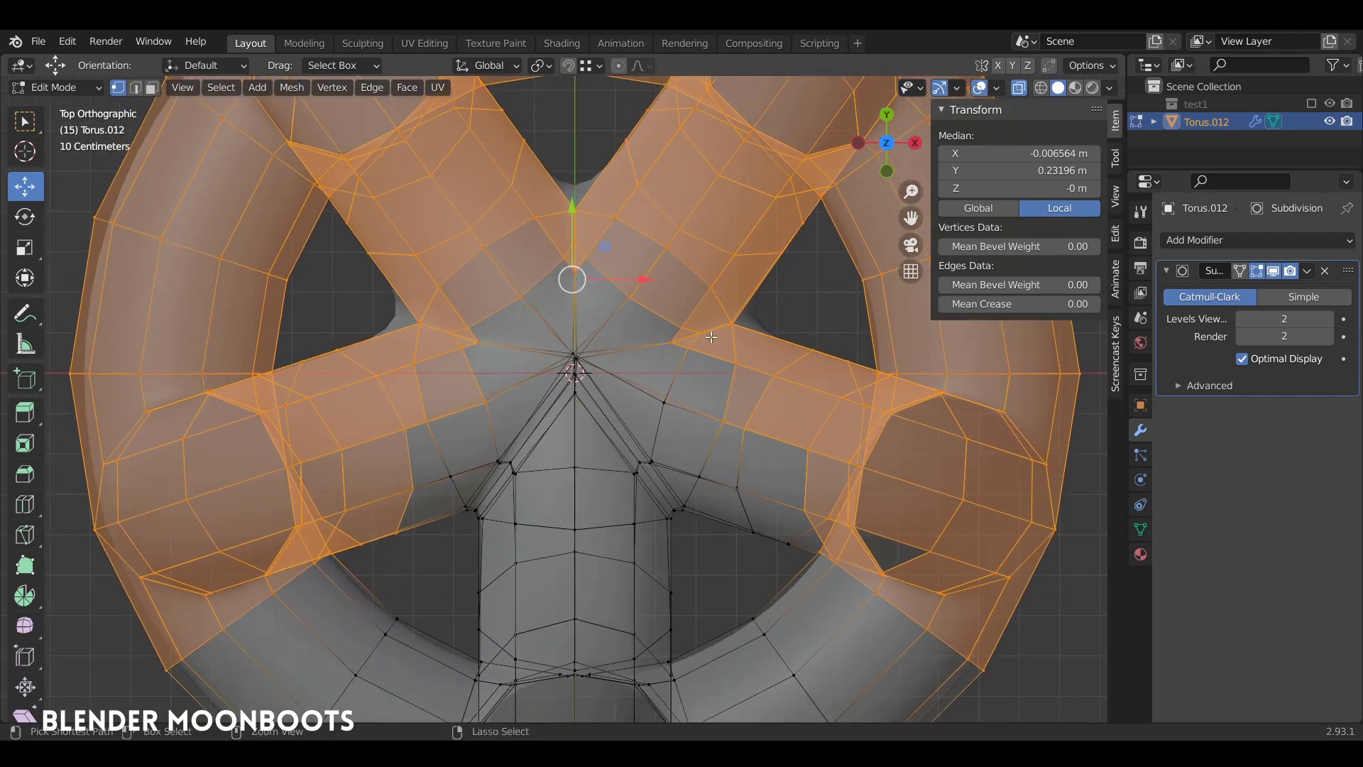
{"action": "right_click_drag", "start_coordinate": [735, 556], "coordinate": [599, 367], "text": "ctrl"}
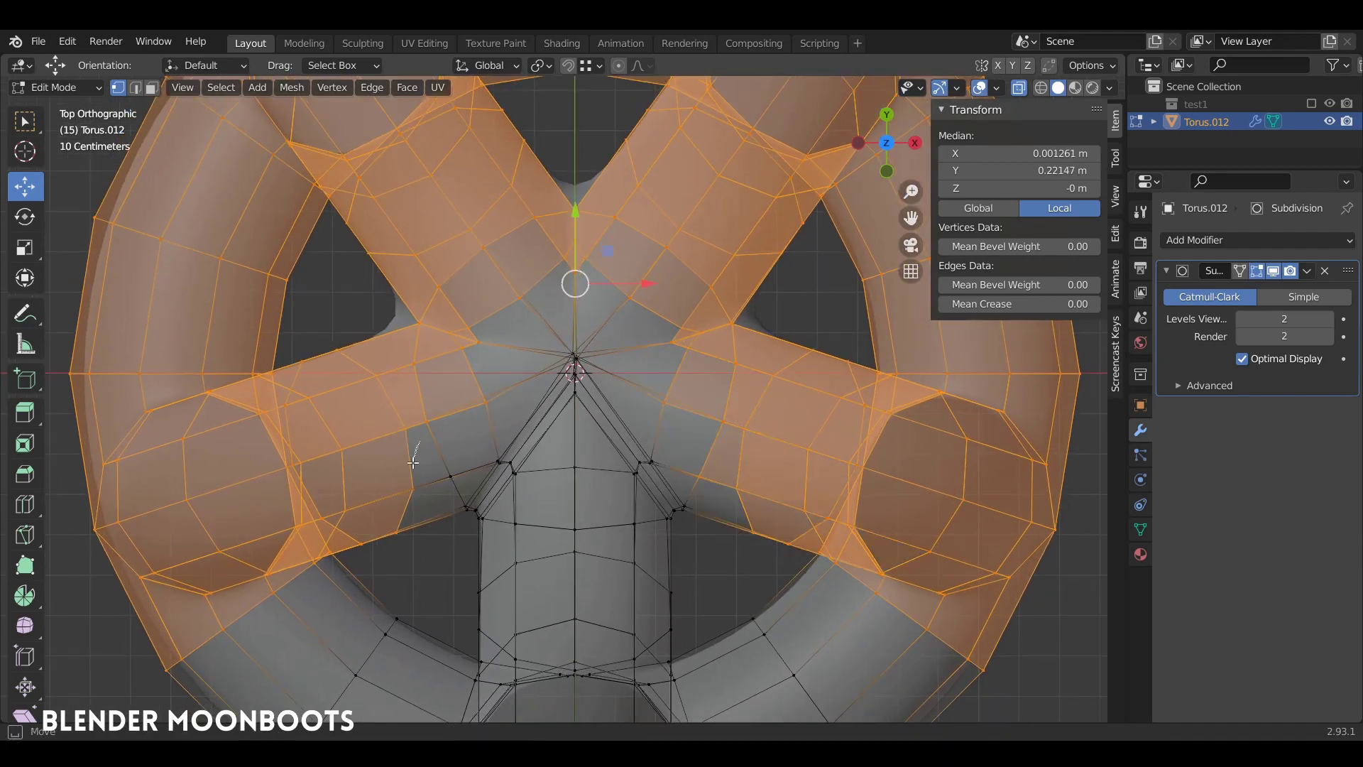
{"action": "right_click_drag", "start_coordinate": [493, 440], "coordinate": [495, 441], "text": "ctrl"}
{"action": "key", "text": "x"}
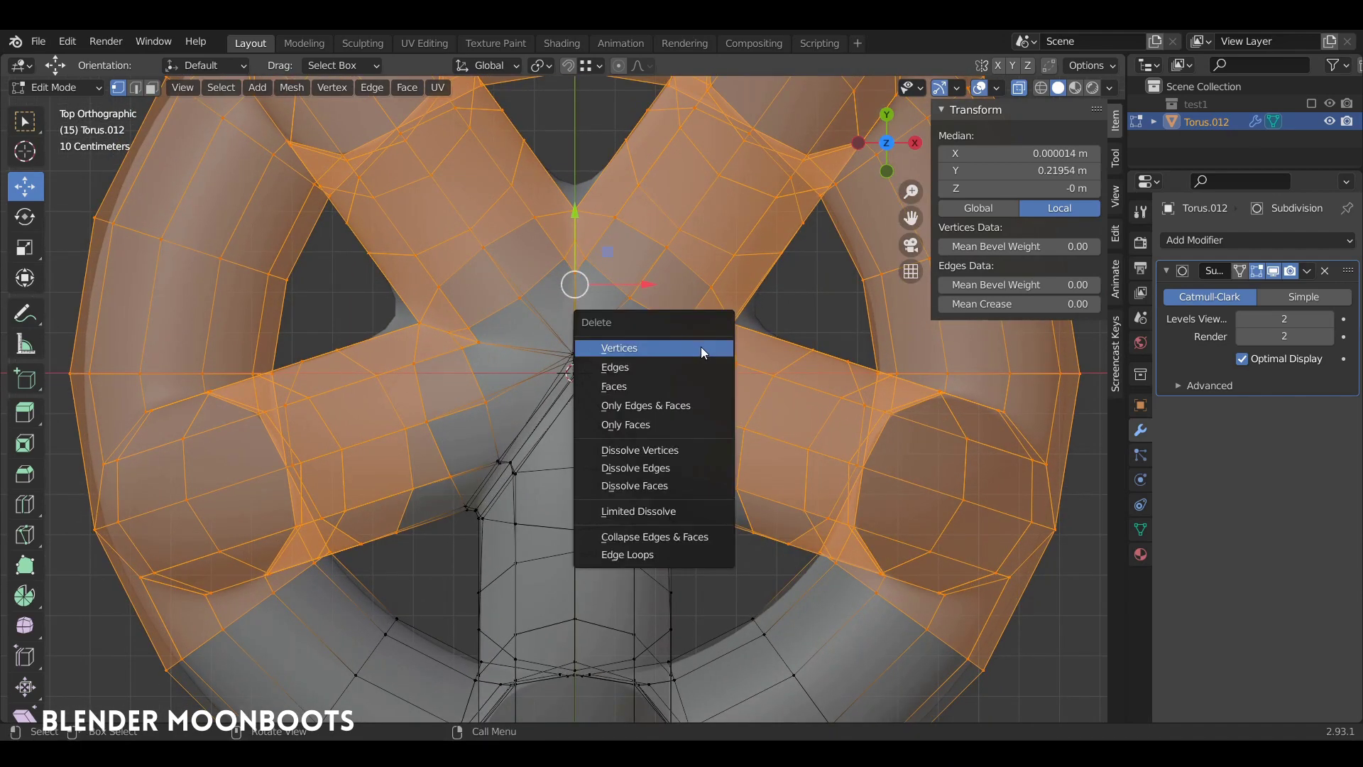
{"action": "left_click", "coordinate": [695, 348]}
- Select the leftover bevel edge loops at the arm's upper and lower open ends, delete them and turn X-ray off
{"action": "middle_click_drag", "start_coordinate": [700, 394], "coordinate": [629, 387]}
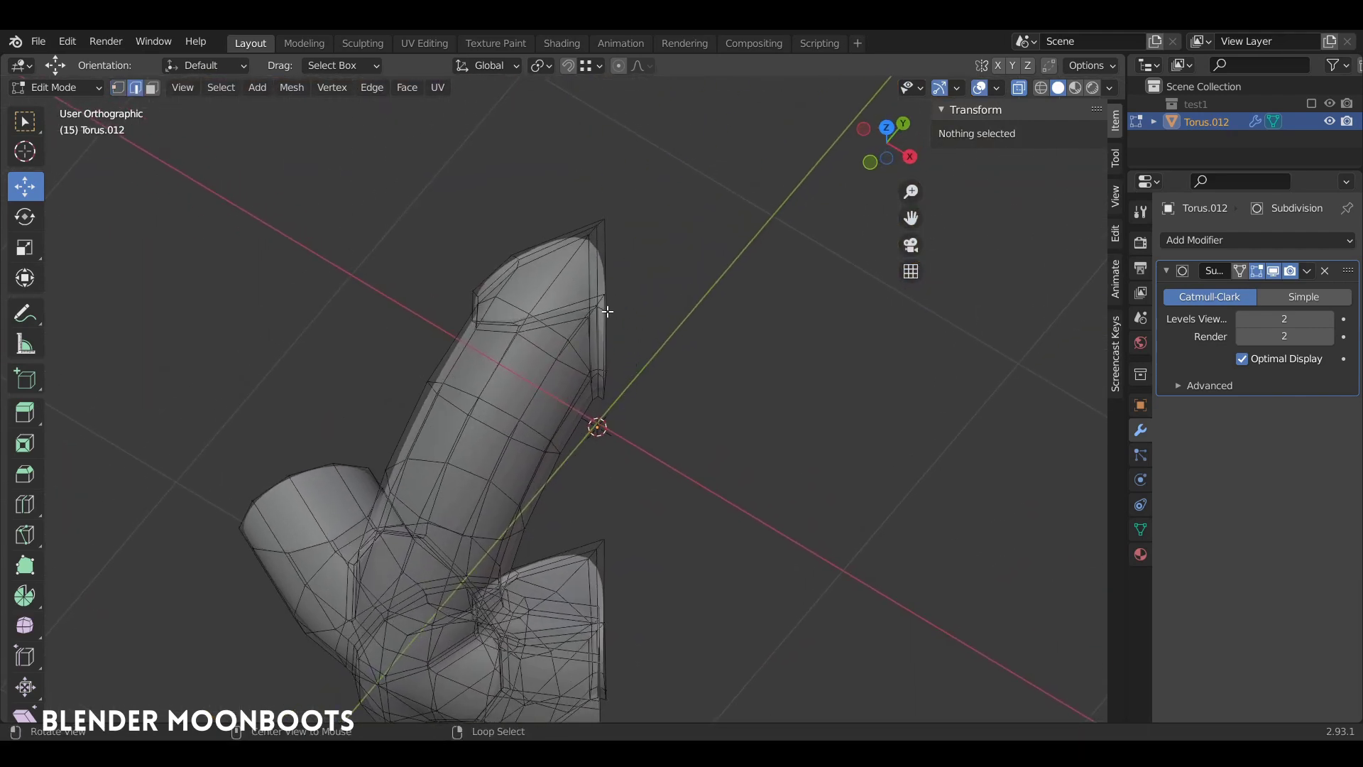
{"action": "left_click", "coordinate": [607, 311], "text": "alt"}
{"action": "middle_click_drag", "start_coordinate": [607, 311], "coordinate": [566, 388]}
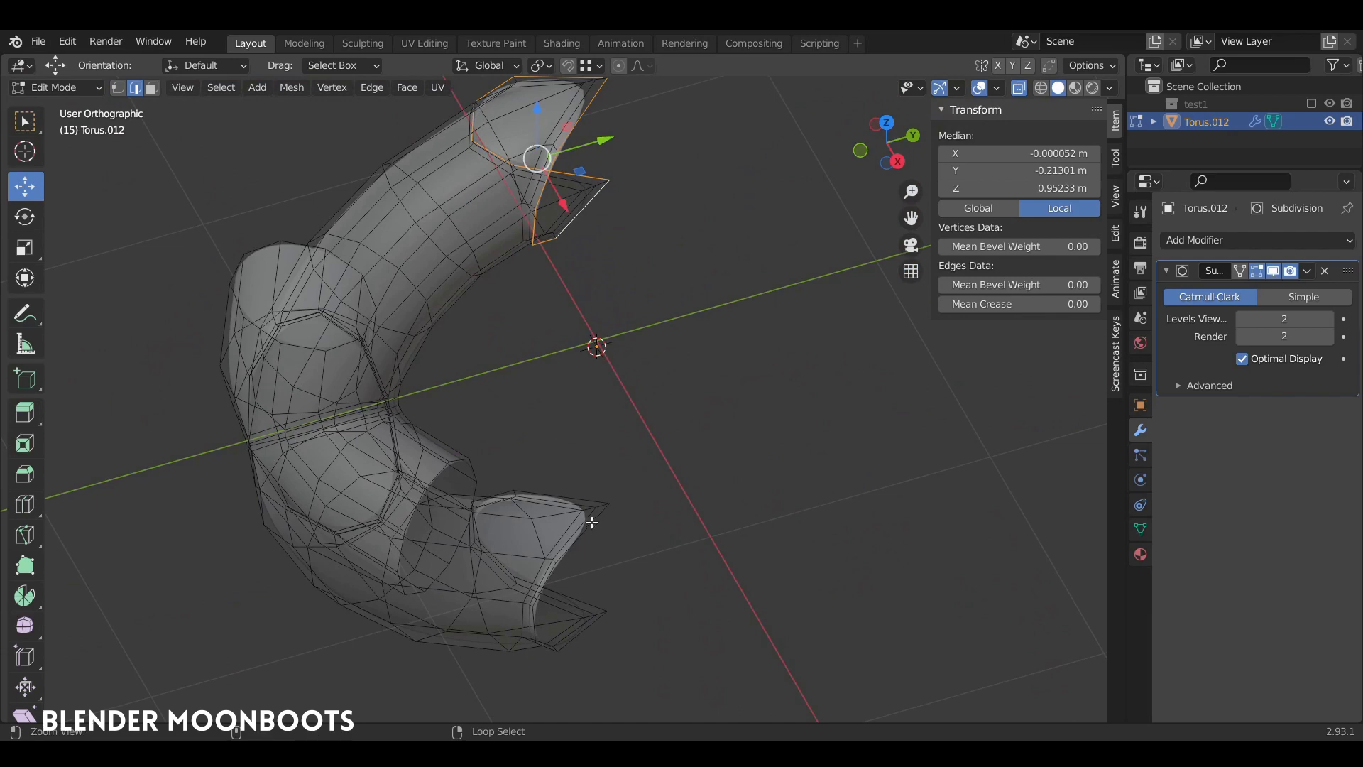
{"action": "middle_click_drag", "start_coordinate": [593, 527], "coordinate": [671, 476]}
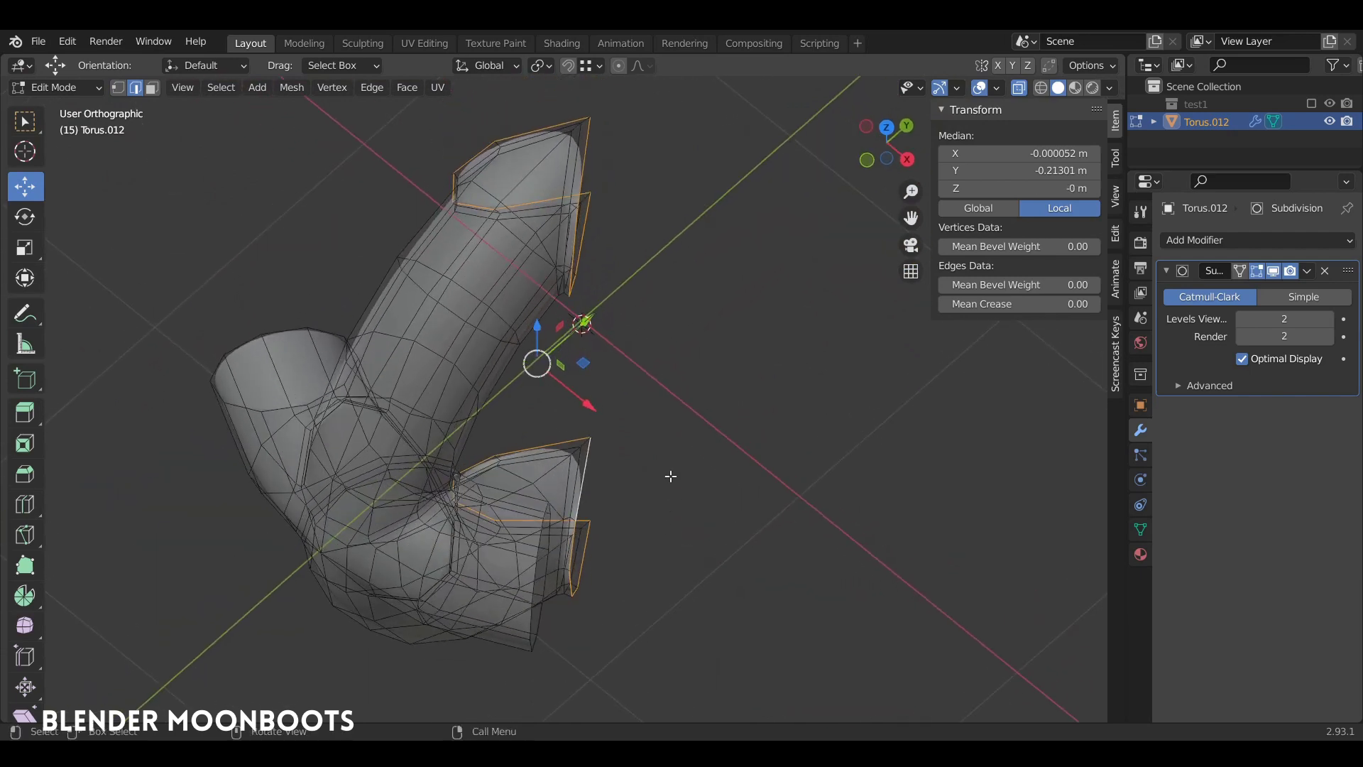
{"action": "key", "text": "x"}
{"action": "left_click", "coordinate": [679, 366]}
{"action": "middle_click_drag", "start_coordinate": [685, 365], "coordinate": [586, 351]}
{"action": "key", "text": "alt+z"}
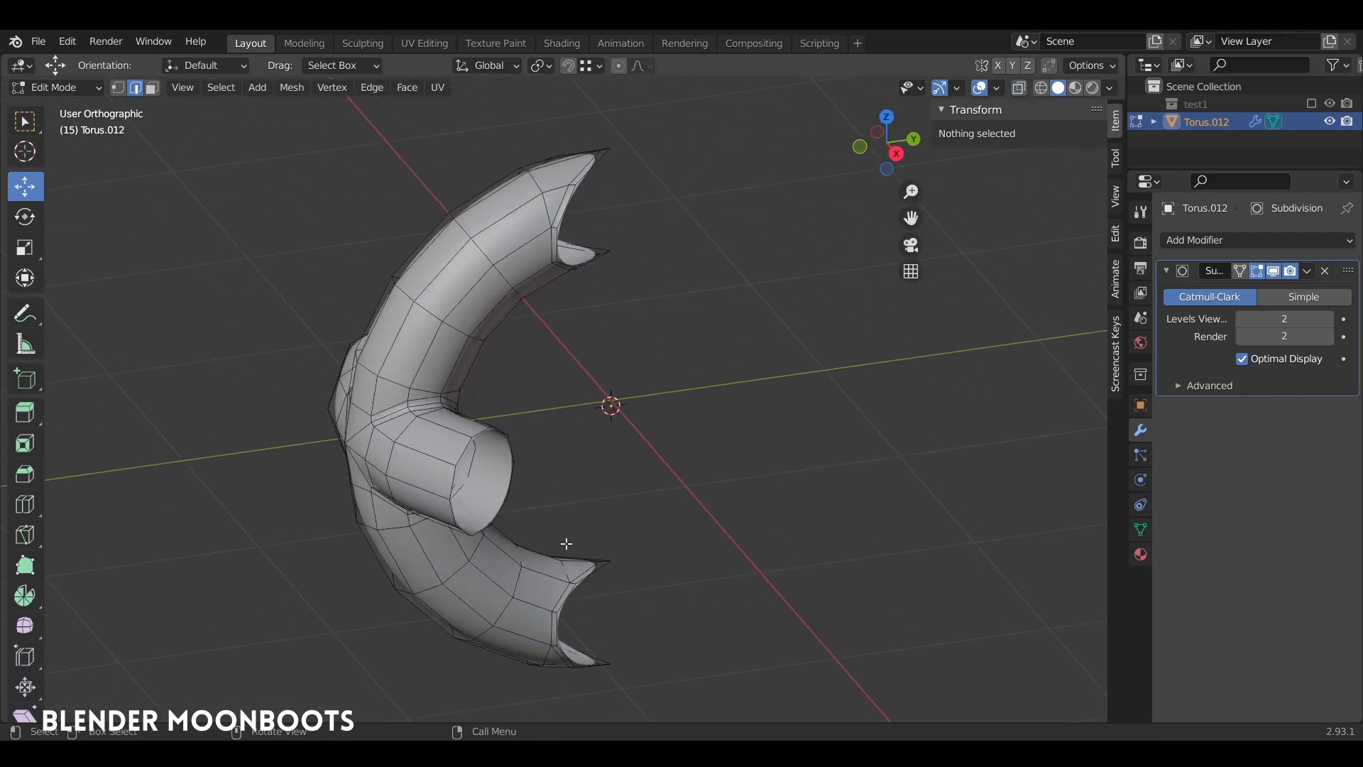
- With the whole remaining segment selected in Edit Mode, set the transform pivot point to the 3D Cursor at the centre
{"action": "middle_click_drag", "start_coordinate": [566, 543], "coordinate": [590, 516]}
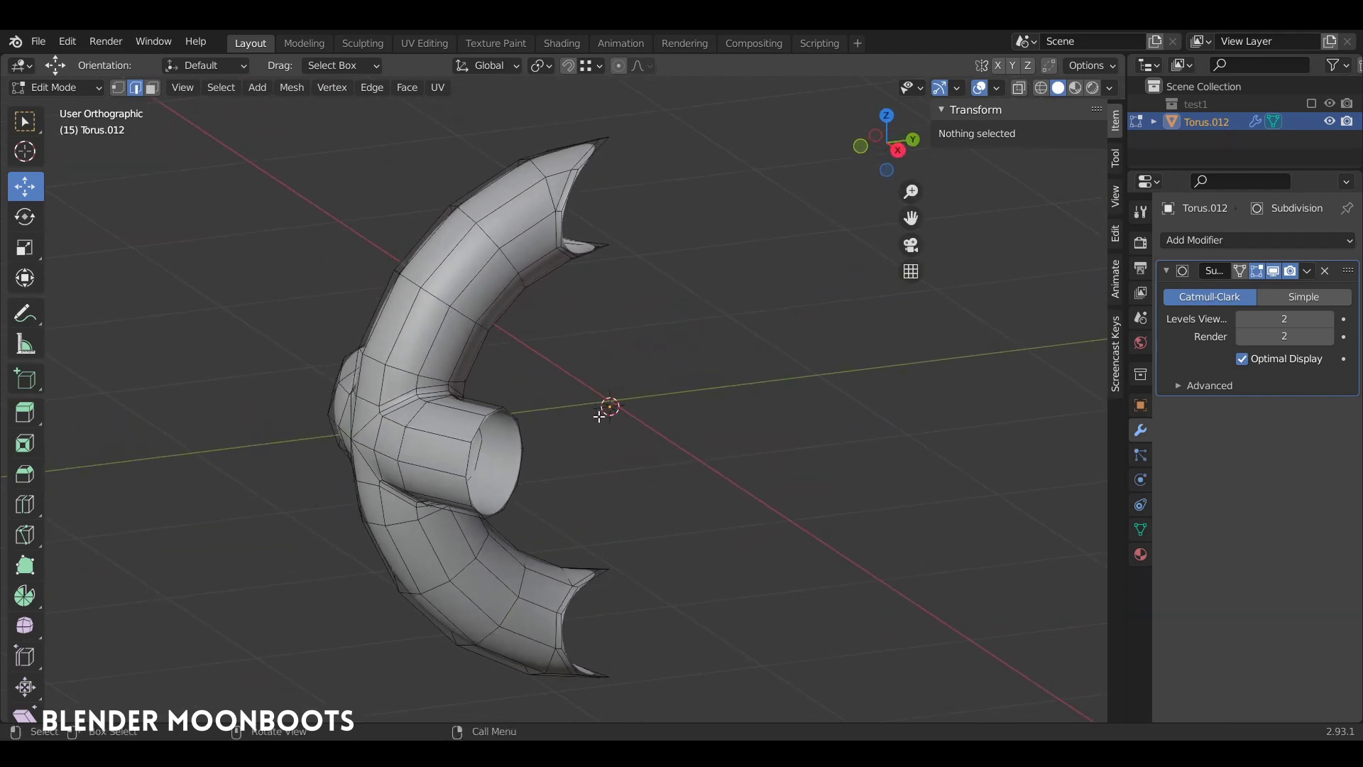
{"action": "mouse_move", "coordinate": [629, 410]}
{"action": "middle_mouse_down"}
{"action": "mouse_move", "coordinate": [601, 389]}
{"action": "mouse_move", "coordinate": [614, 402]}
{"action": "mouse_move", "coordinate": [631, 392]}
{"action": "middle_mouse_up"}
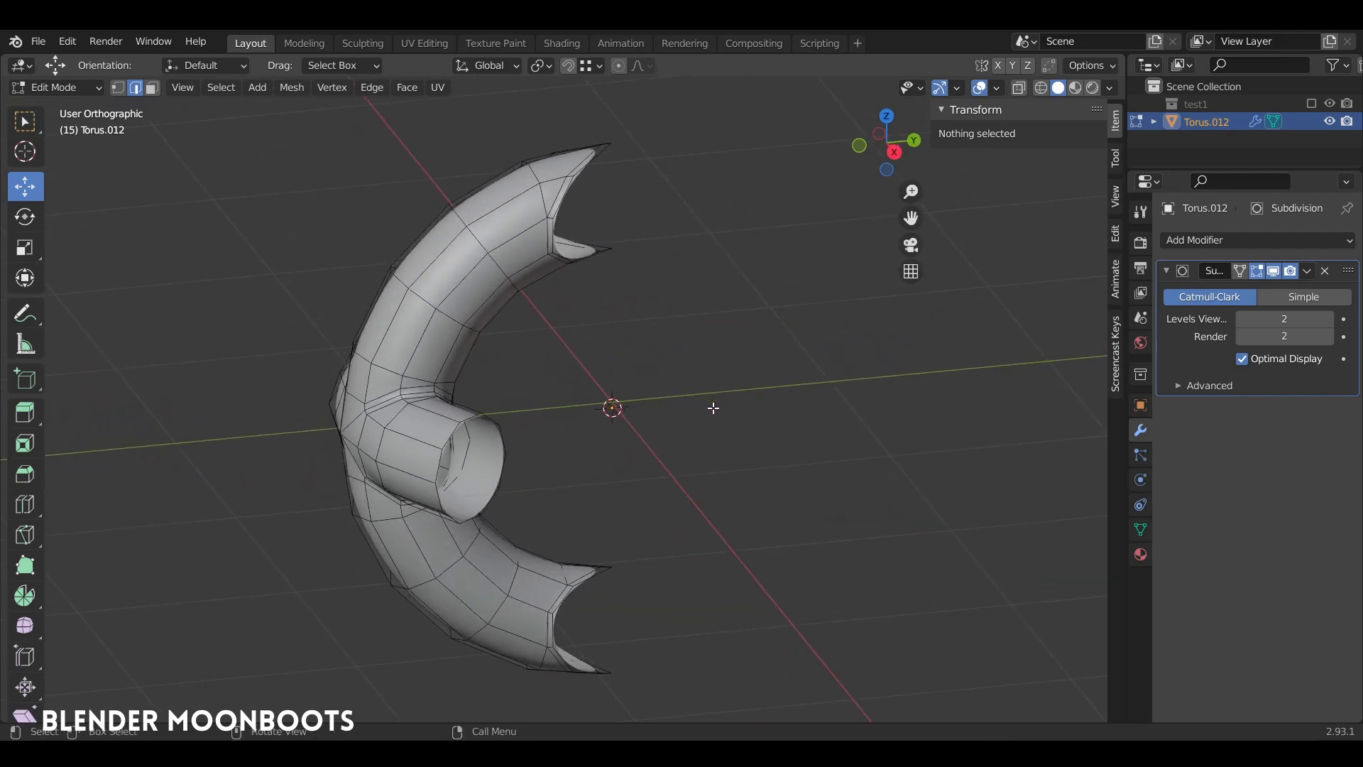
{"action": "key", "text": "Tab"}
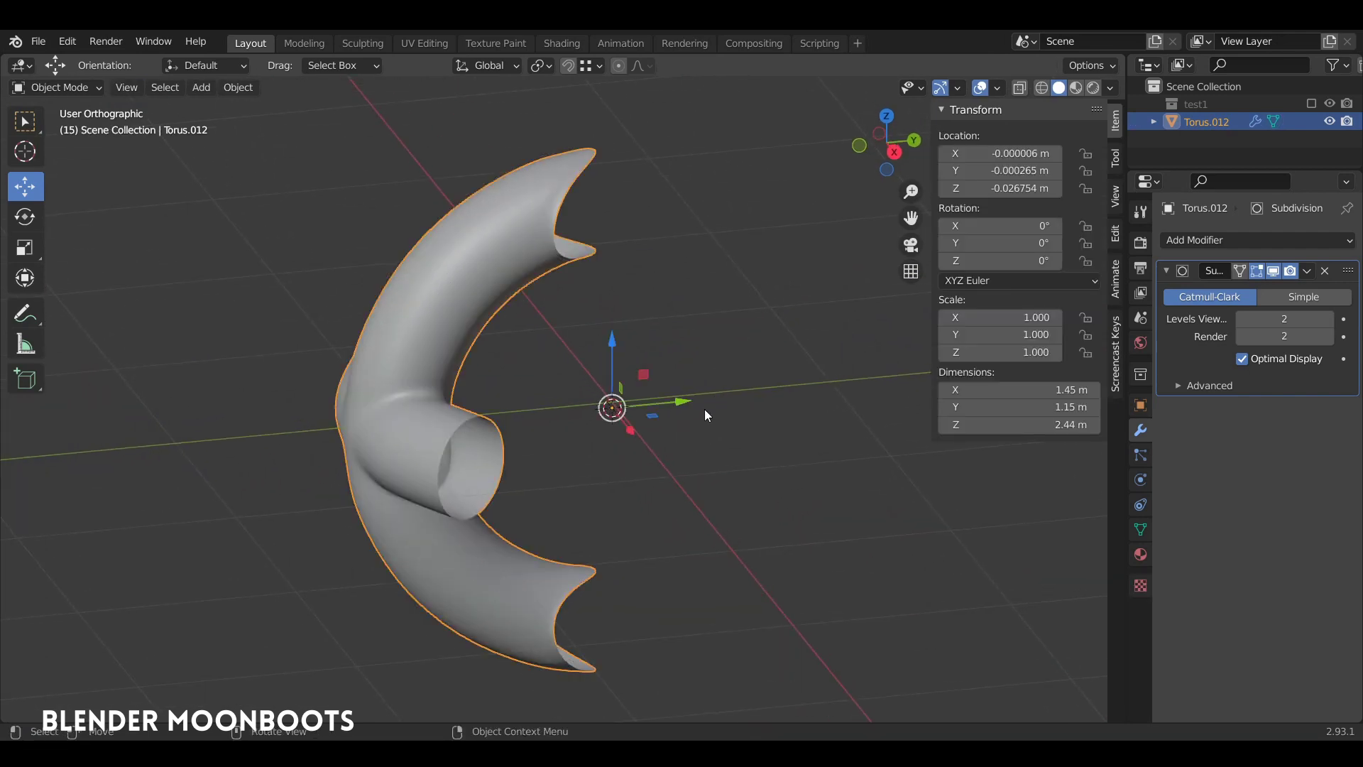
{"action": "key", "text": "shift+s"}
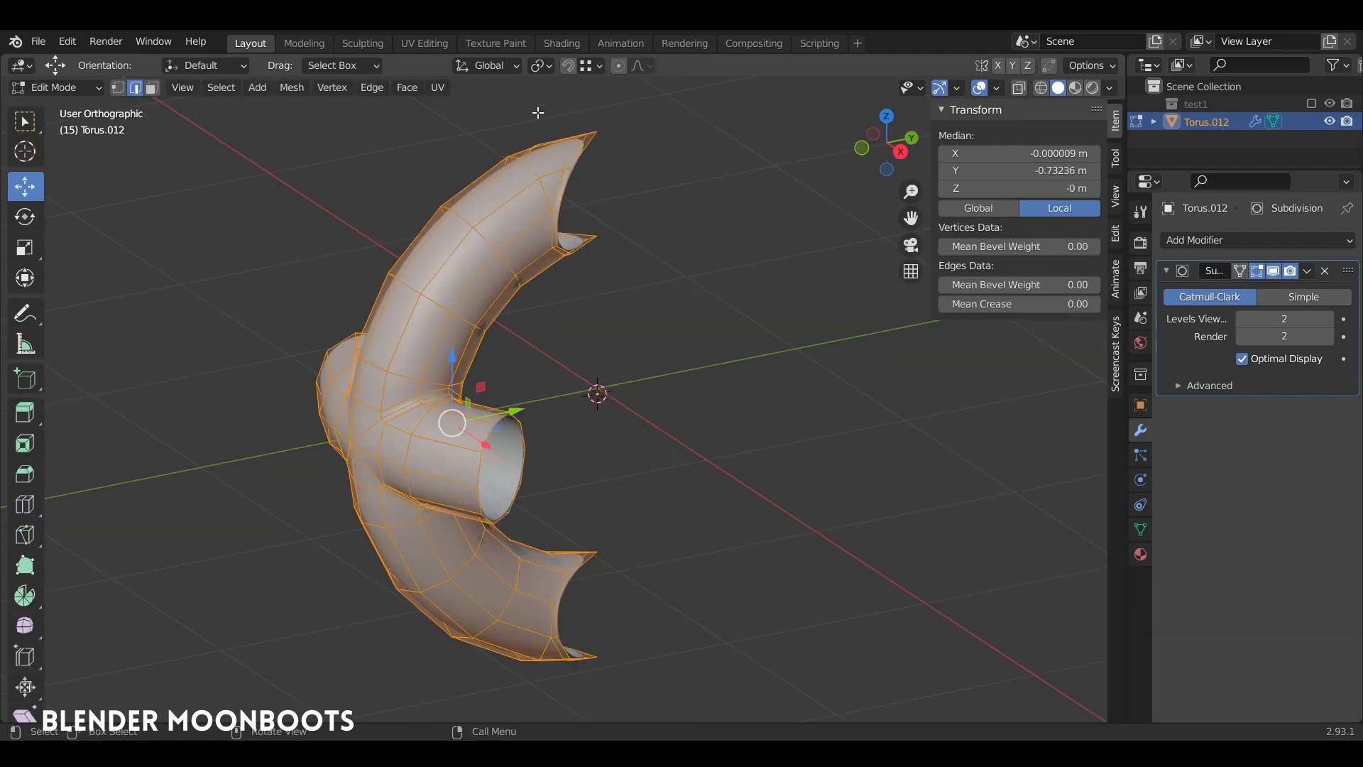
{"action": "left_click", "coordinate": [541, 66]}
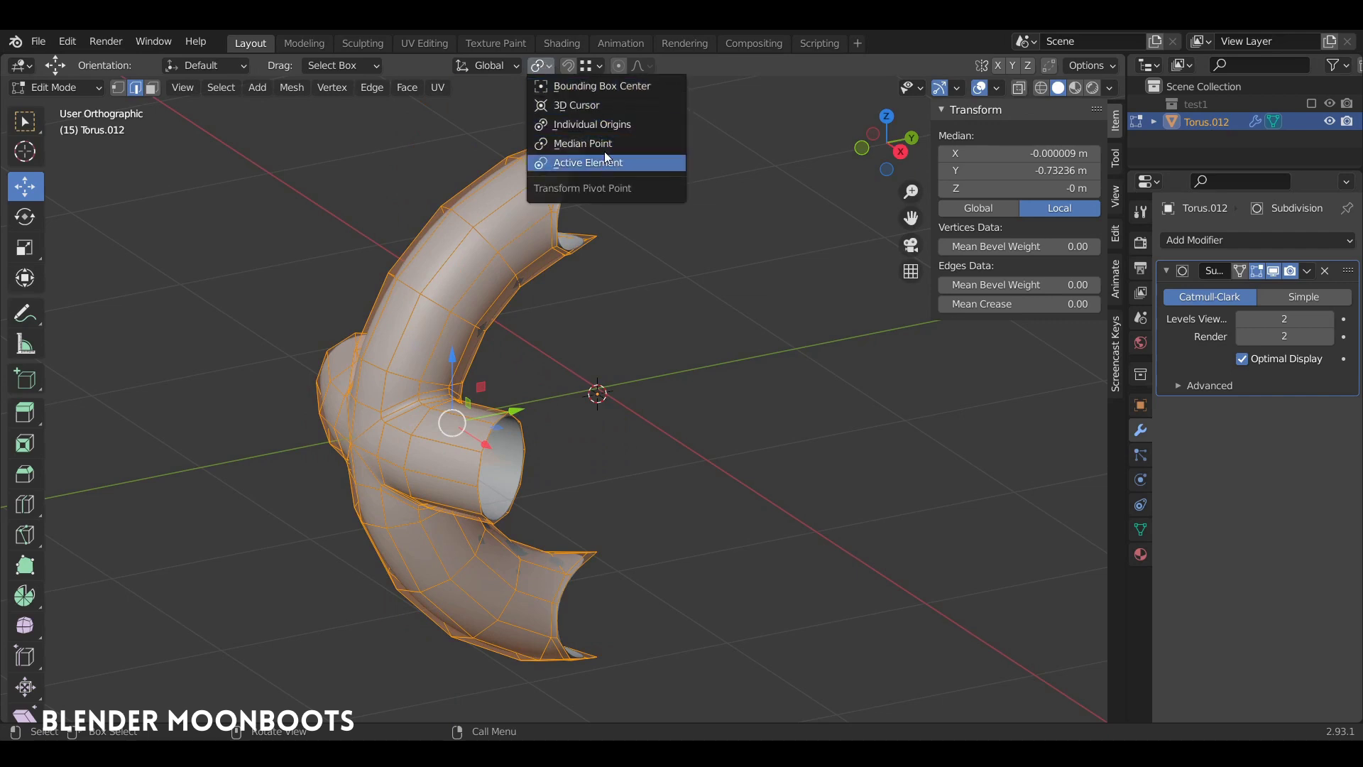
{"action": "left_click", "coordinate": [610, 104]}
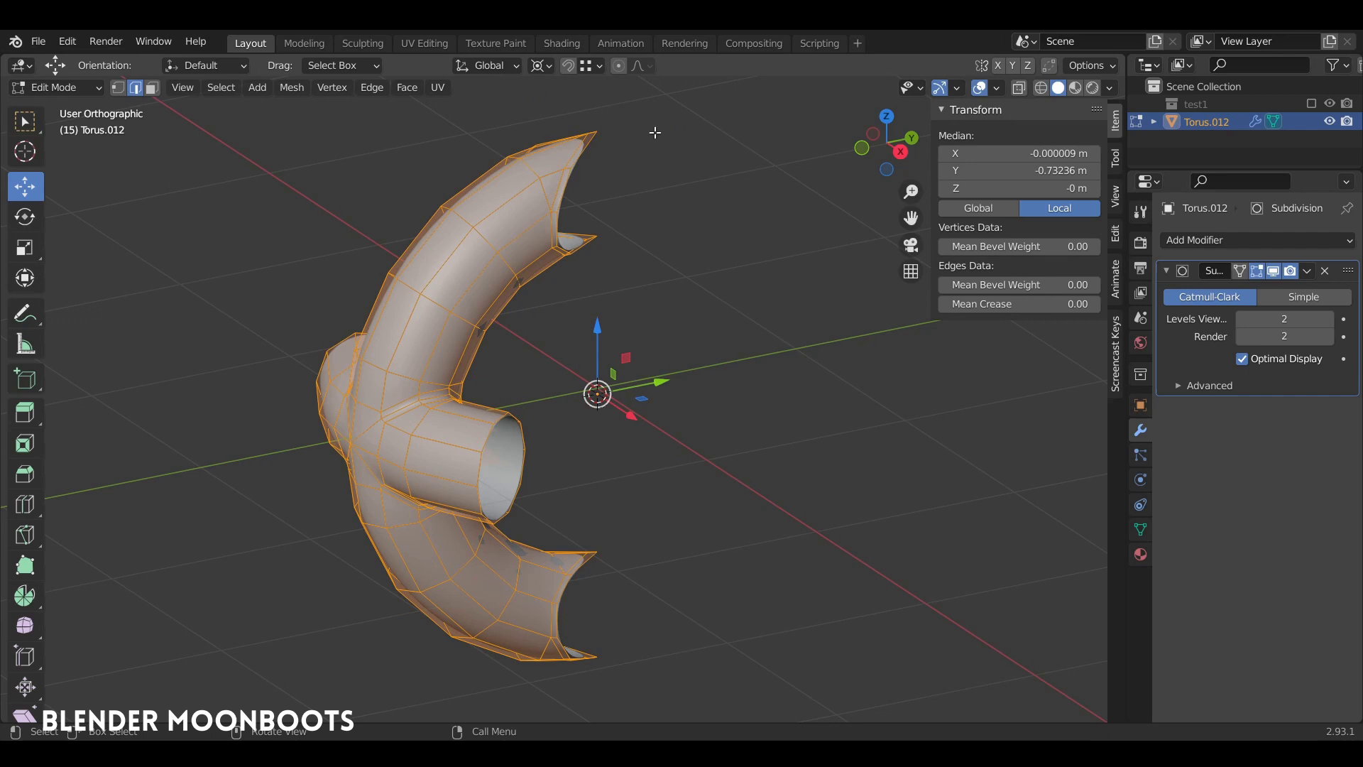
- Duplicate the segment in place twice, rotating each new copy 72° around the Z axis from the previous one
{"action": "right_click", "coordinate": [681, 301]}
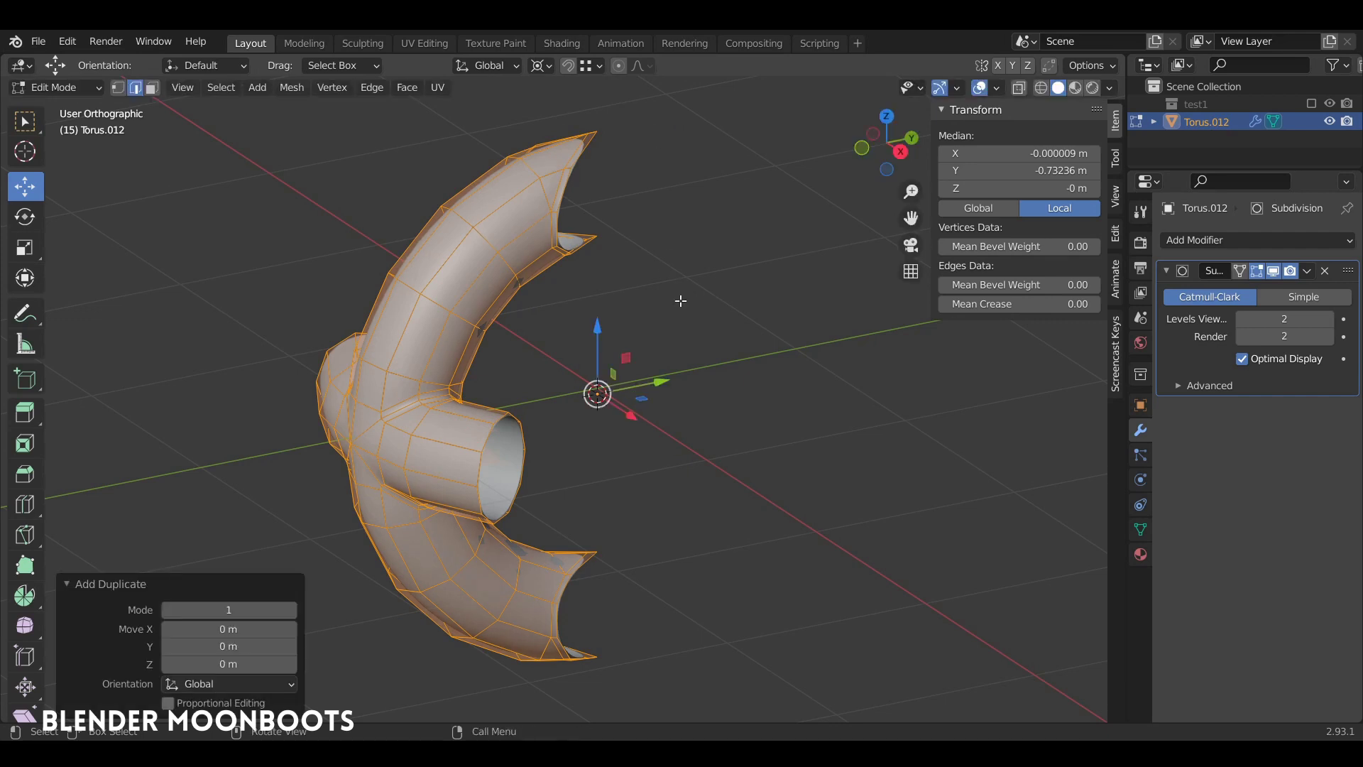
{"action": "type", "text": "rz72"}
{"action": "key", "text": "Return"}
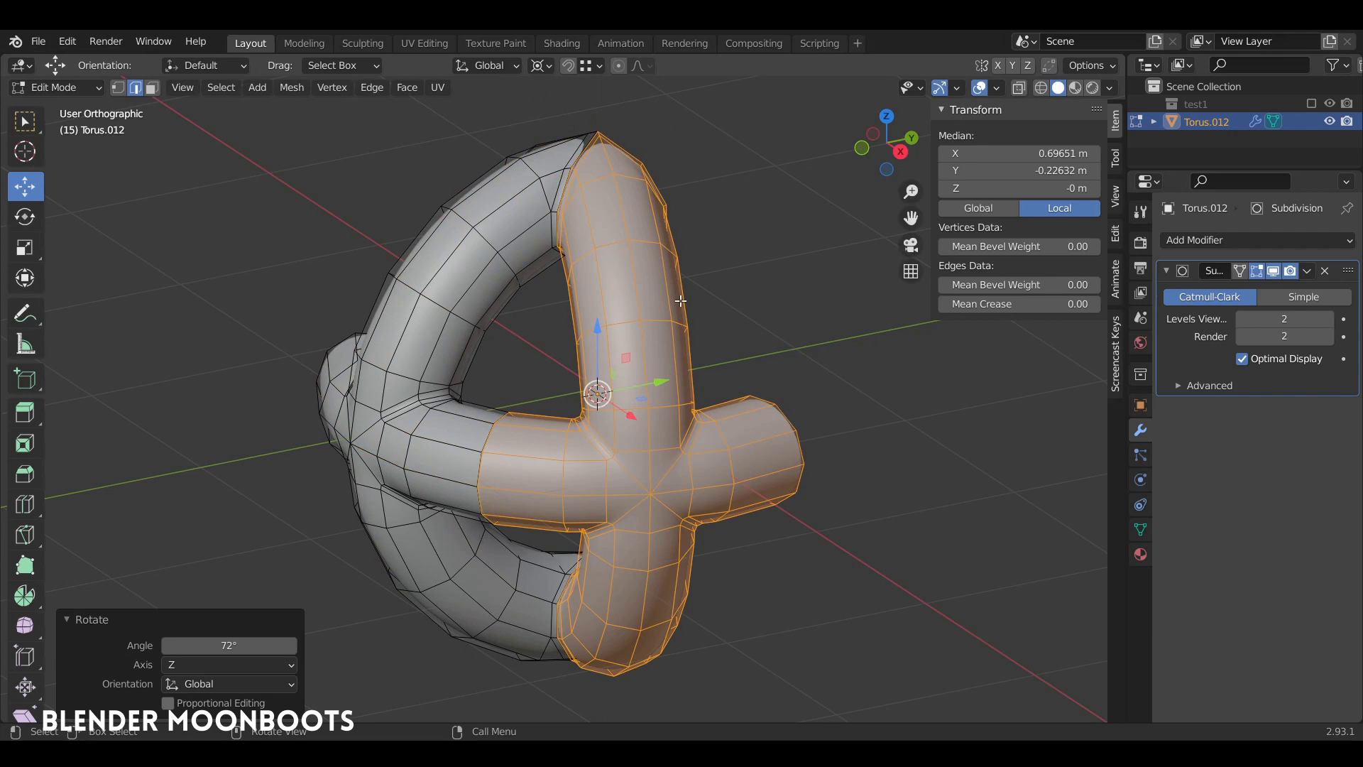
{"action": "key", "text": "shift+d"}
{"action": "right_click", "coordinate": [680, 300]}
{"action": "type", "text": "rz72"}
{"action": "key", "text": "Return"}
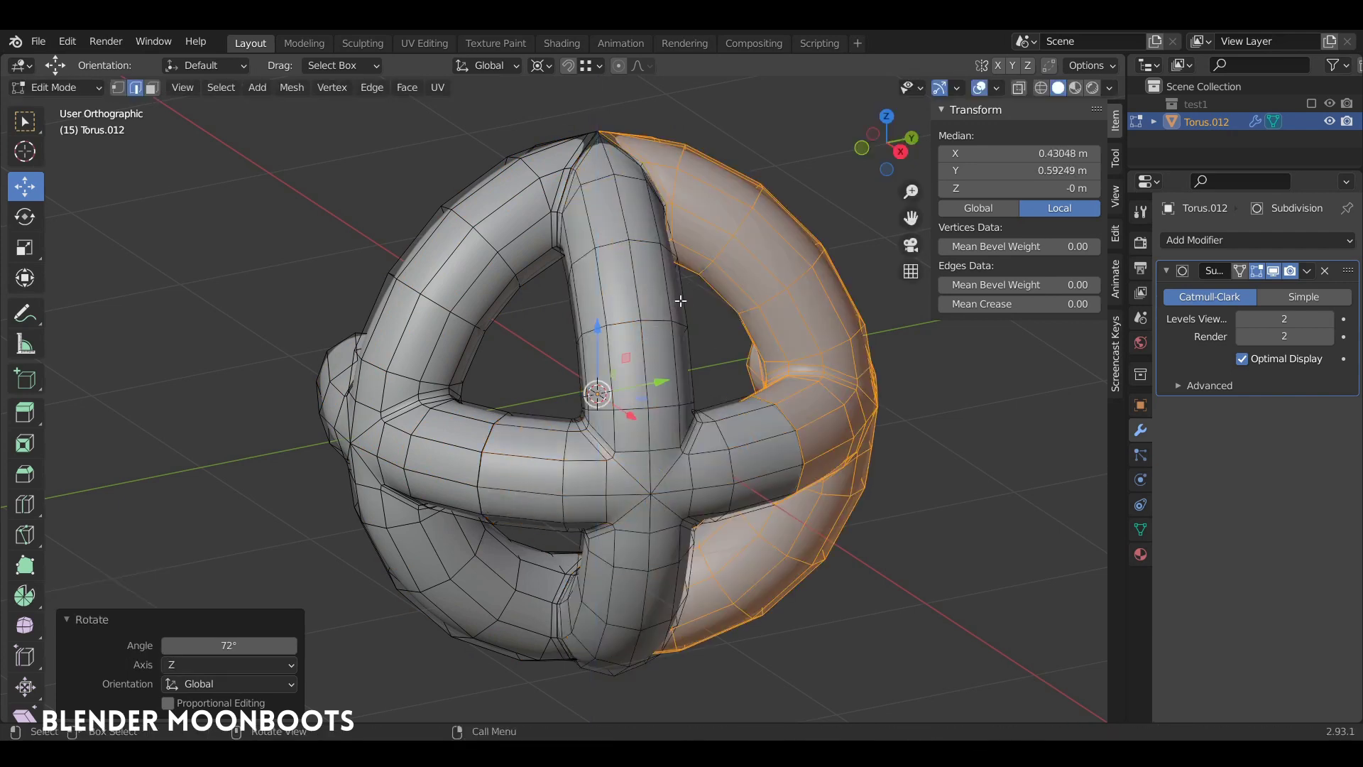
- Add two more in-place copies of the segment, each turned a further 72° around Z, to complete the five-armed shape
{"action": "key", "text": "shift+d"}
{"action": "right_click", "coordinate": [680, 300]}
{"action": "type", "text": "rz72"}
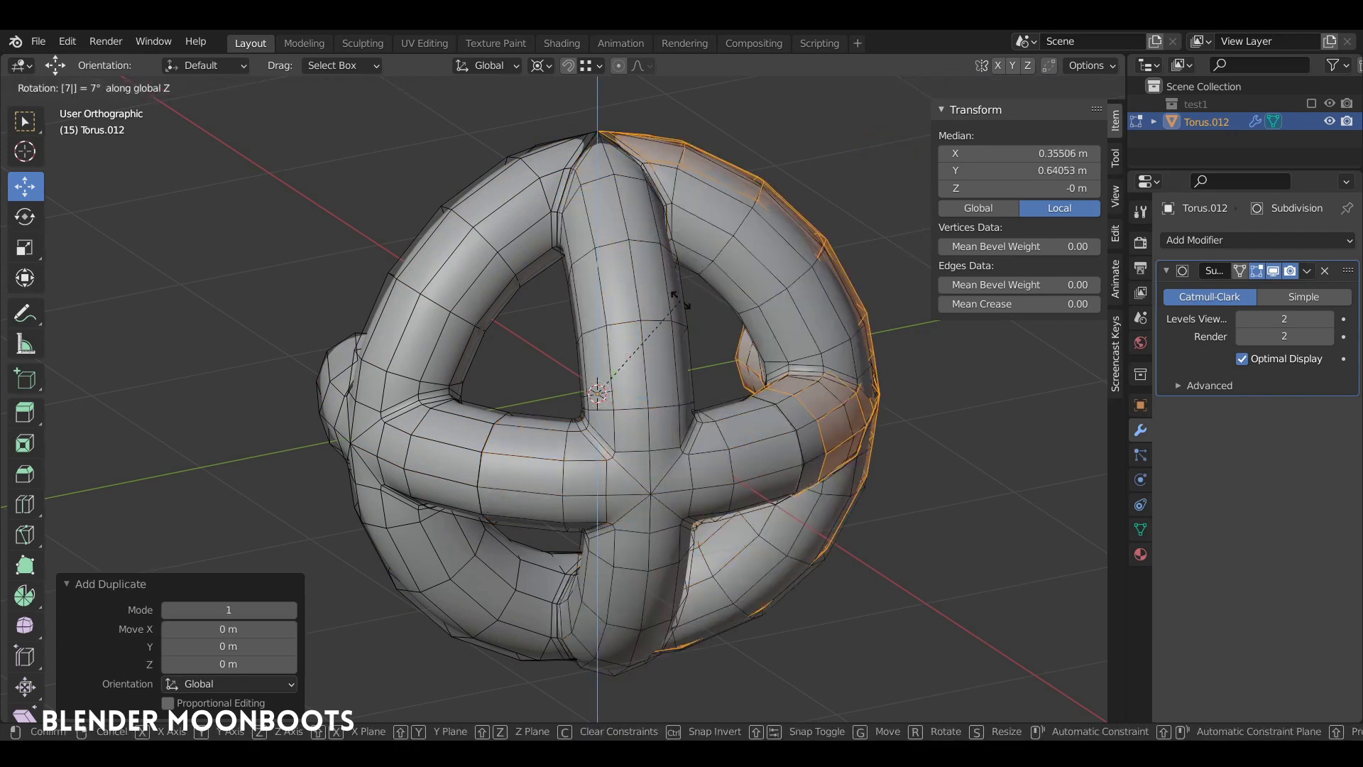
{"action": "key", "text": "Return"}
{"action": "key", "text": "shift+d"}
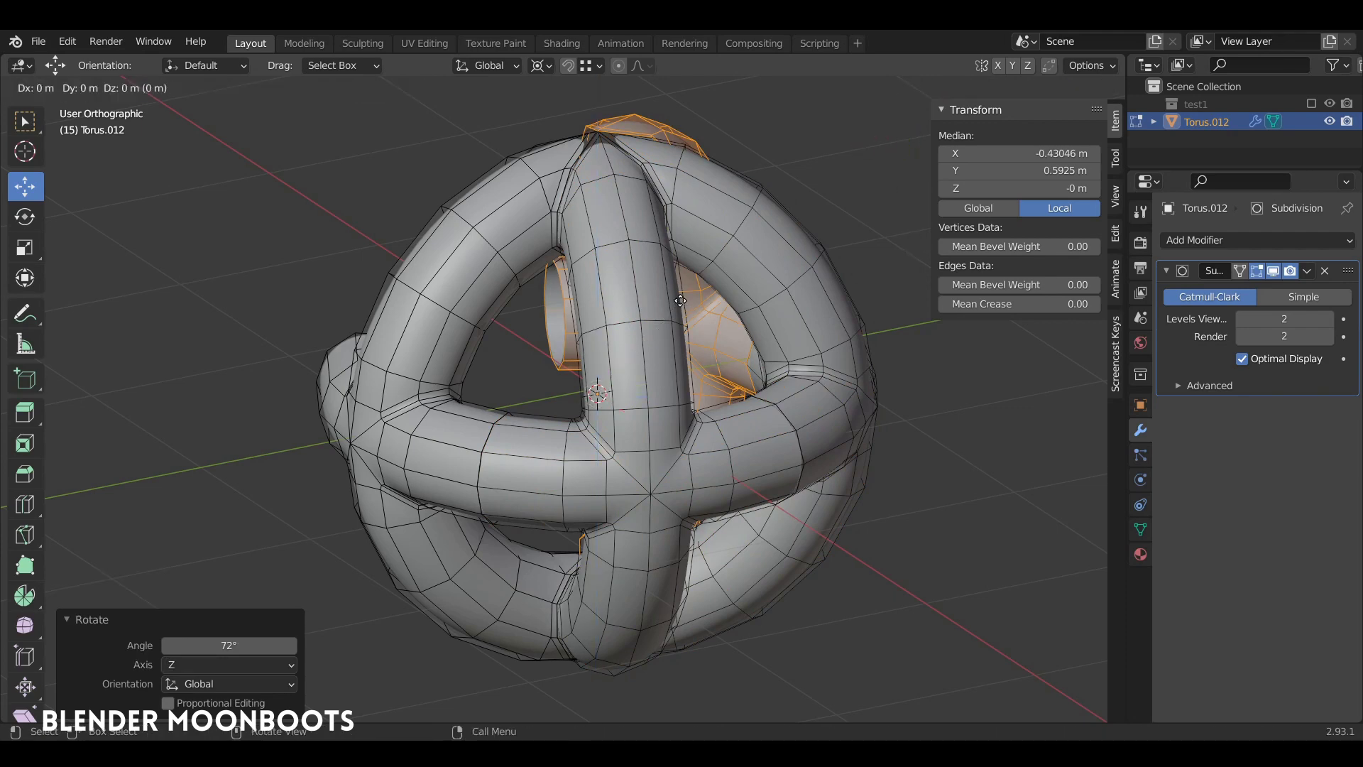
{"action": "right_click", "coordinate": [680, 300]}
{"action": "type", "text": "rz"}
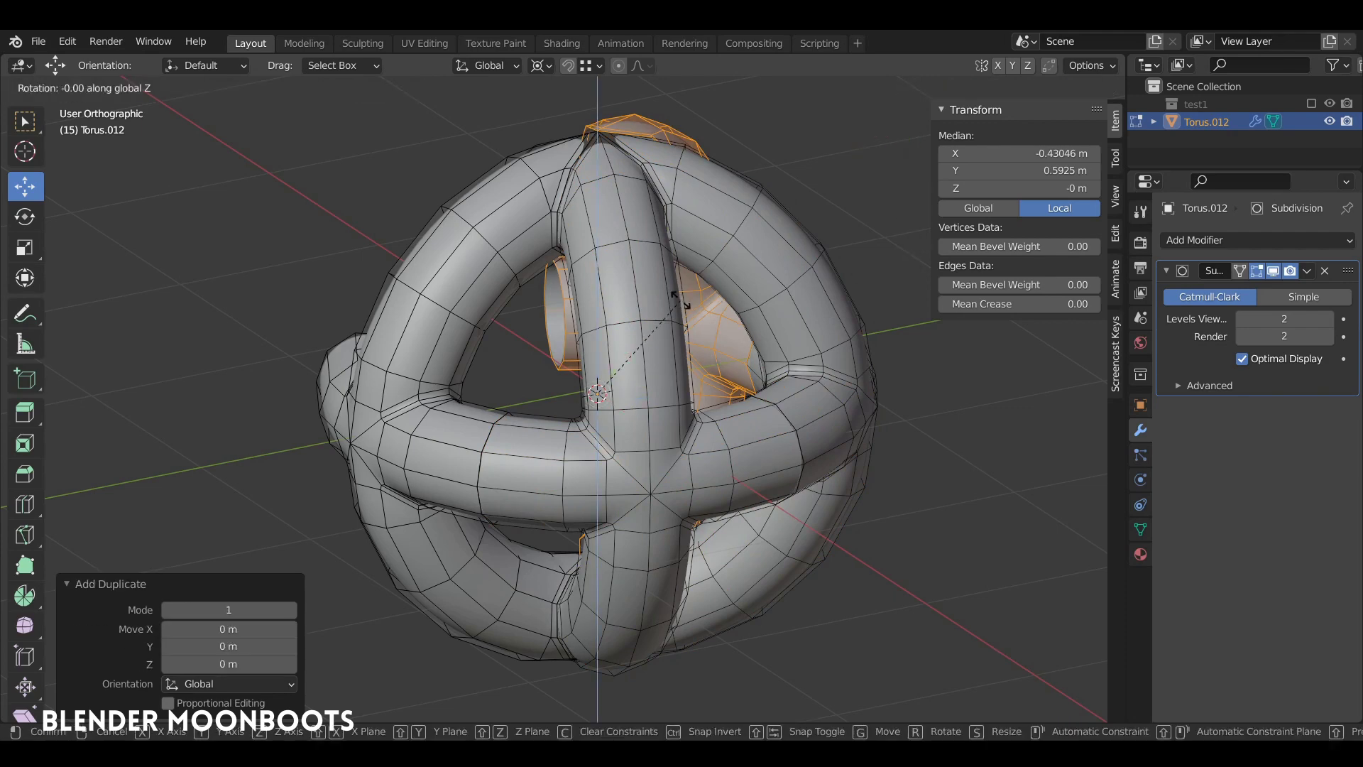
{"action": "type", "text": "72"}
{"action": "key", "text": "Return"}
- Select the entire mesh and merge its vertices by distance, with the Merge Distance raised to 0.0101 m
{"action": "middle_click_drag", "start_coordinate": [680, 300], "coordinate": [604, 370]}
{"action": "scroll", "coordinate": [465, 277], "scroll_direction": "down", "scroll_amount": 3}
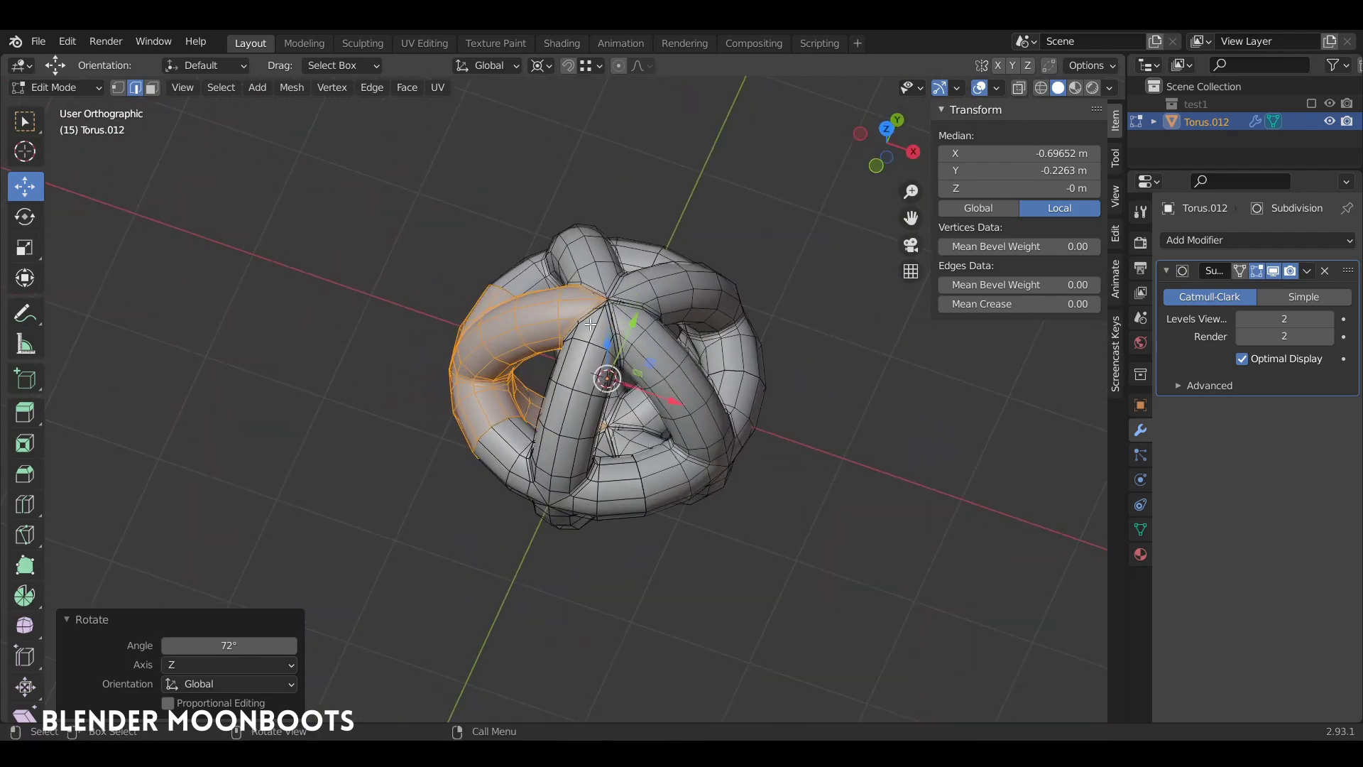
{"action": "key", "text": "a"}
{"action": "scroll", "coordinate": [660, 384], "scroll_direction": "up", "scroll_amount": 5}
{"action": "mouse_move", "coordinate": [685, 393]}
{"action": "middle_mouse_down"}
{"action": "mouse_move", "coordinate": [714, 418]}
{"action": "mouse_move", "coordinate": [707, 399]}
{"action": "middle_mouse_up"}
{"action": "key", "text": "m"}
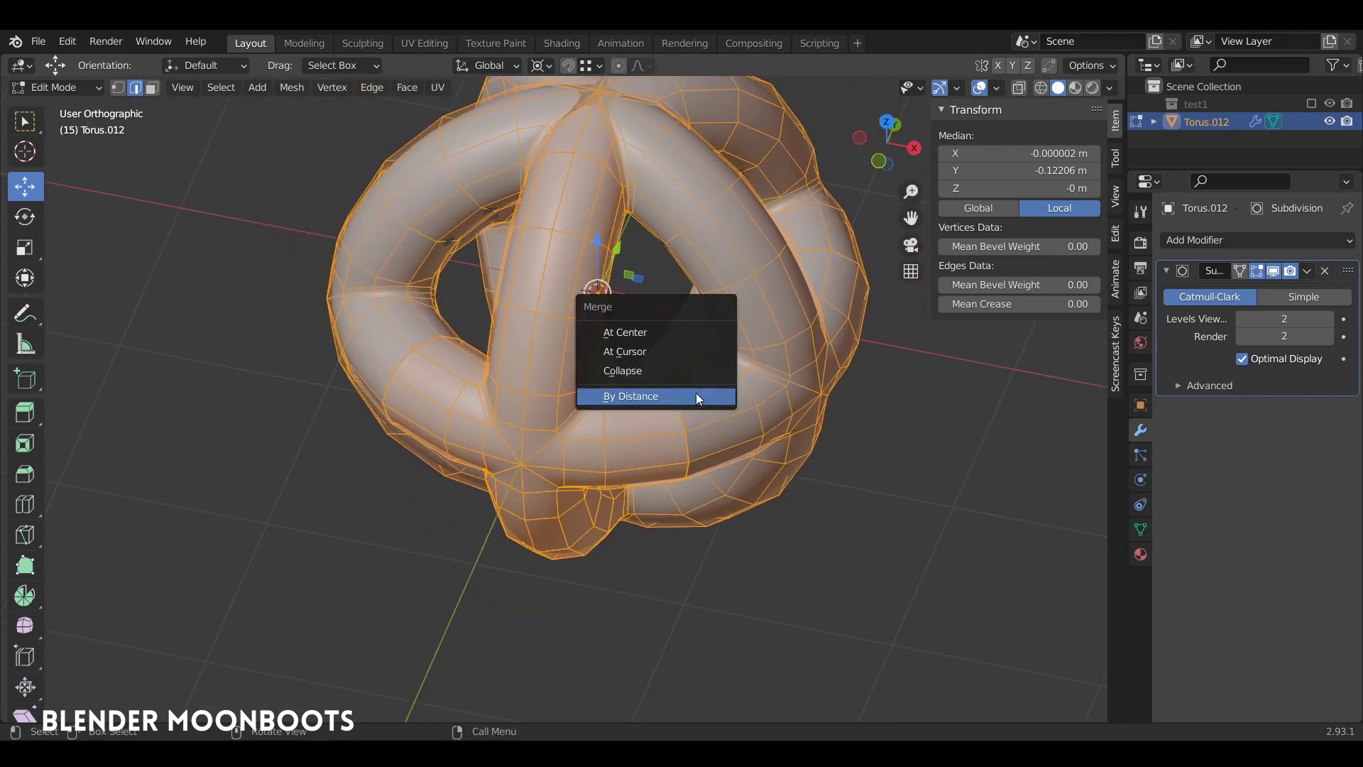
{"action": "left_click", "coordinate": [696, 394]}
{"action": "middle_click_drag", "start_coordinate": [697, 416], "coordinate": [369, 568]}
{"action": "scroll", "coordinate": [670, 381], "scroll_direction": "up", "scroll_amount": 3}
{"action": "left_click", "coordinate": [292, 664]}
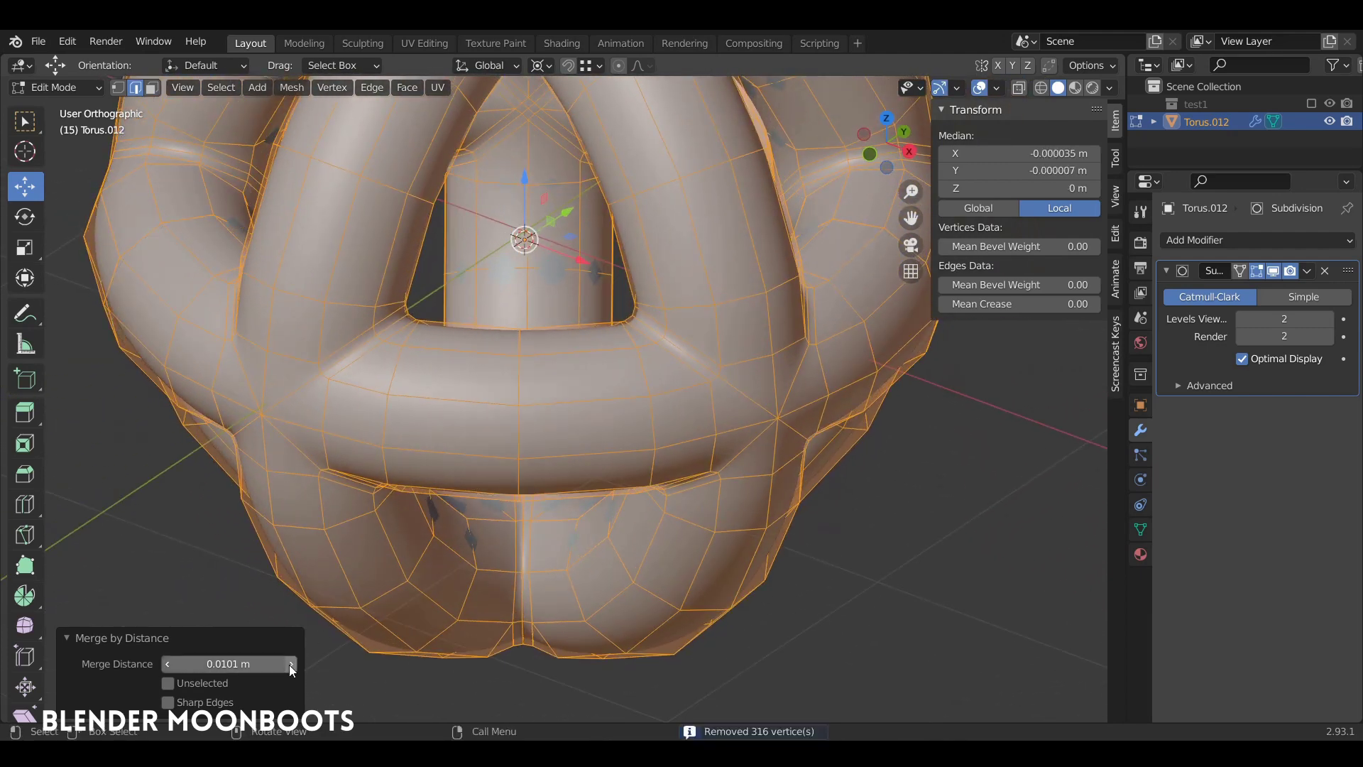
- Examine the merged top junction in Object Mode and Edit Mode, and view the rendered shape from different sides
{"action": "middle_click_drag", "start_coordinate": [320, 604], "coordinate": [598, 486]}
{"action": "key", "text": "Tab"}
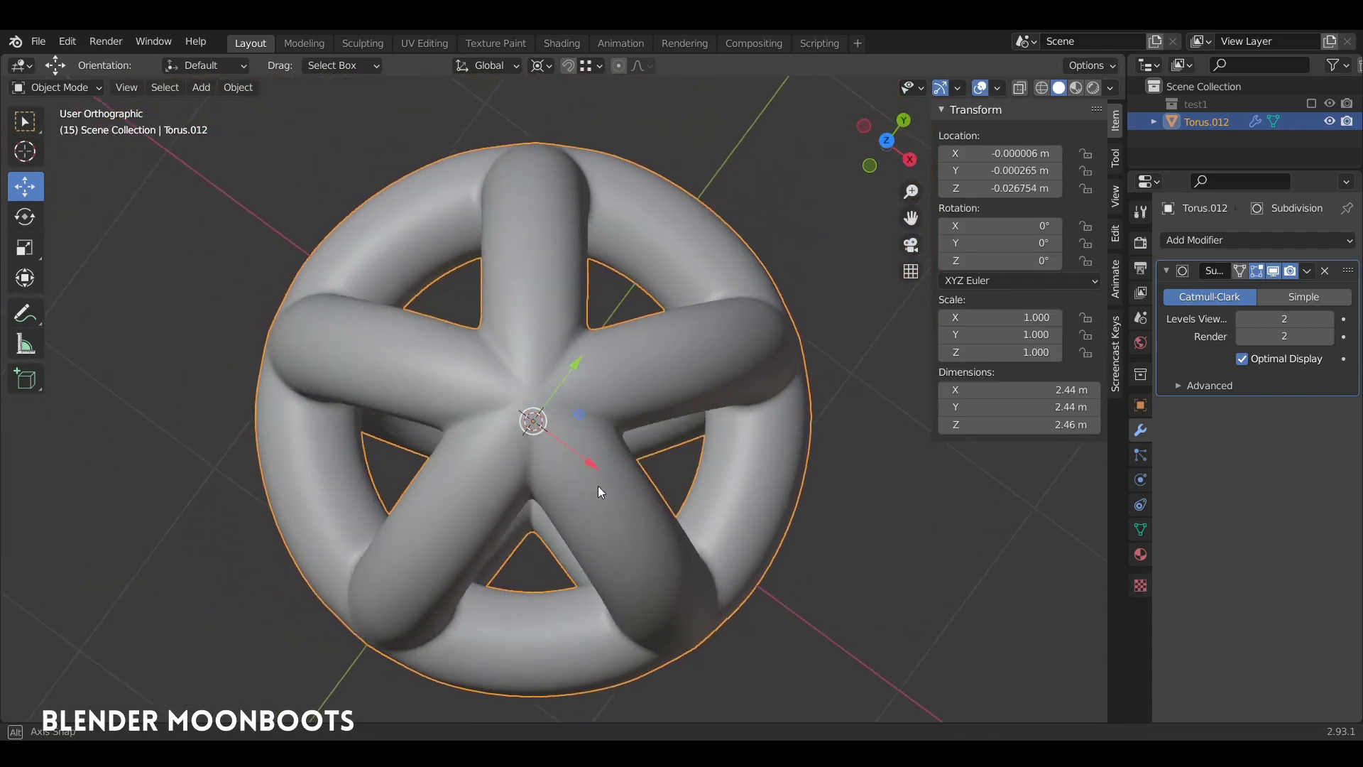
{"action": "scroll", "coordinate": [593, 386], "scroll_direction": "up", "scroll_amount": 6}
{"action": "key", "text": "Tab"}
{"action": "key", "text": "1"}
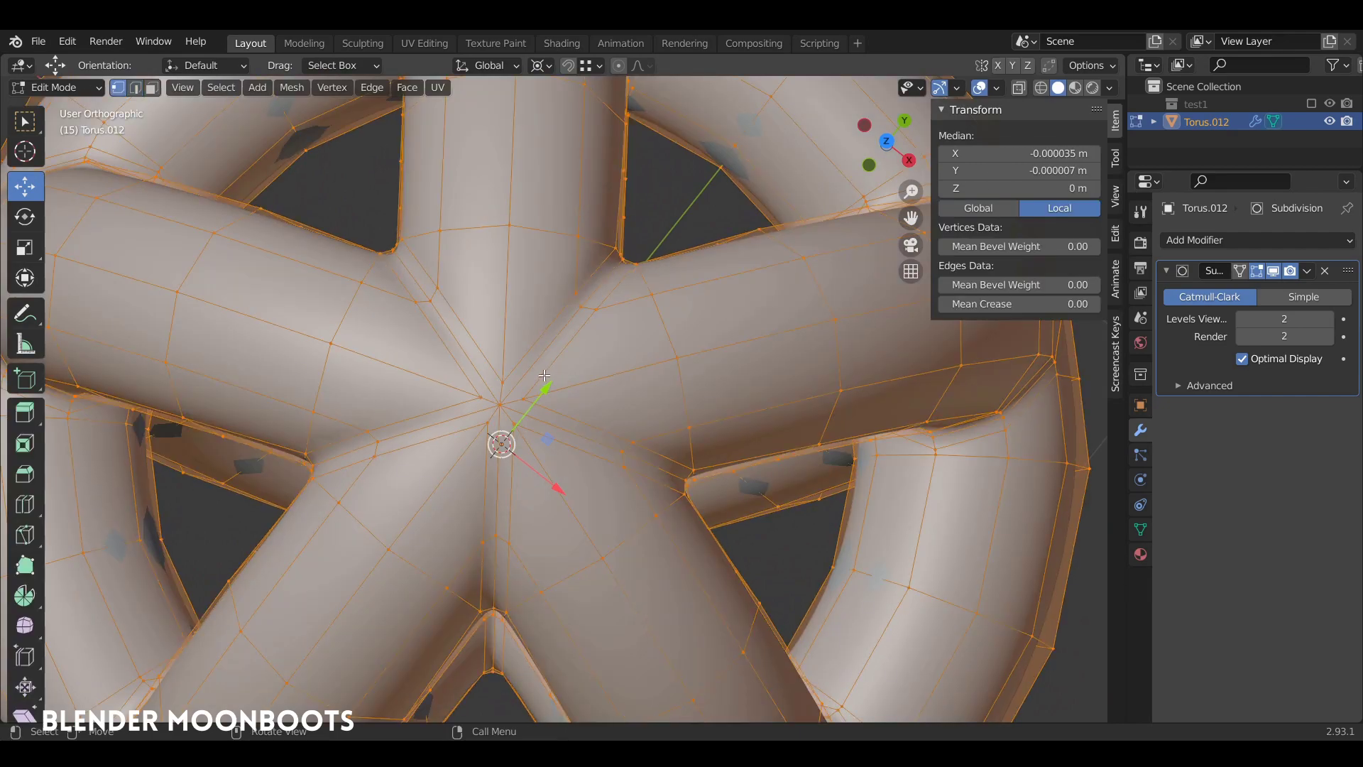
{"action": "middle_click_drag", "start_coordinate": [565, 371], "coordinate": [640, 193]}
{"action": "left_click", "coordinate": [586, 374]}
{"action": "scroll", "coordinate": [588, 487], "scroll_direction": "down", "scroll_amount": 3}
{"action": "key", "text": "Tab"}
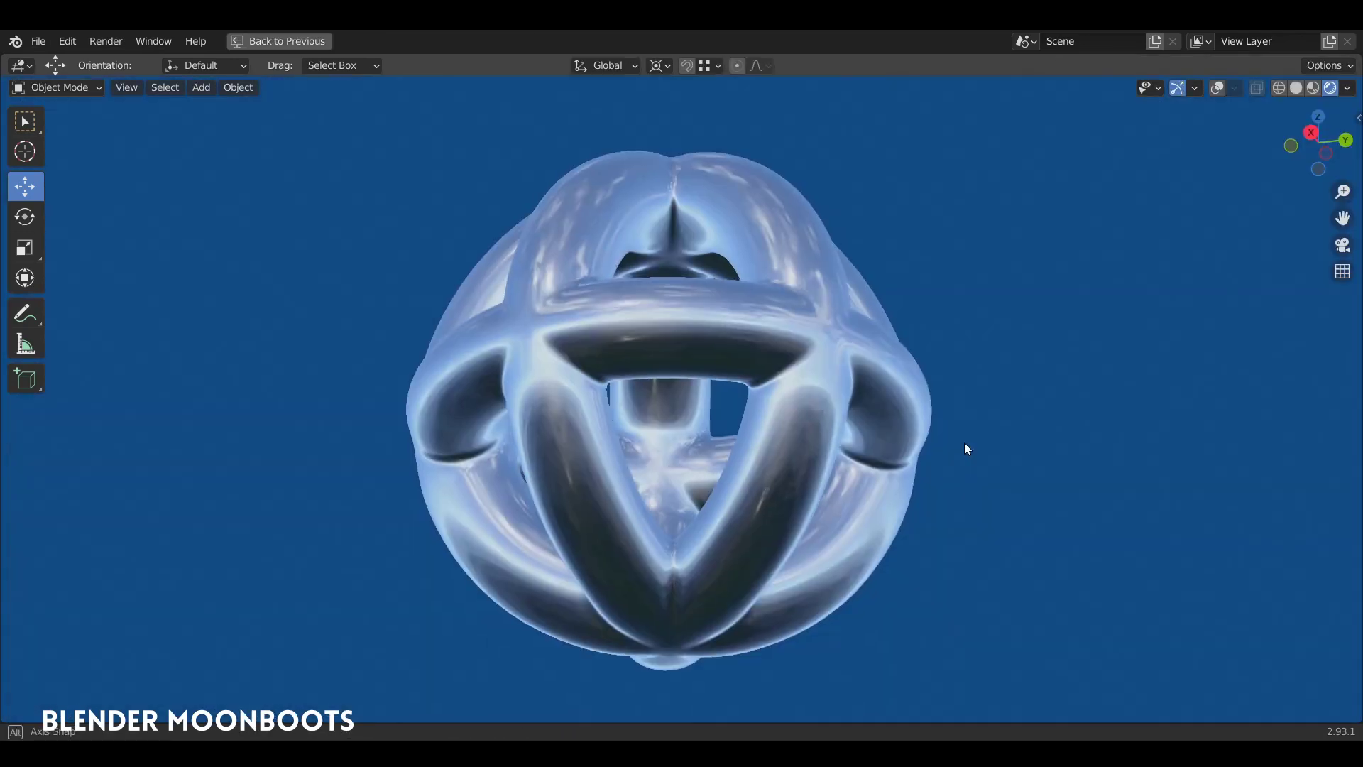
{"action": "middle_click_drag", "start_coordinate": [1056, 543], "coordinate": [1092, 529]}
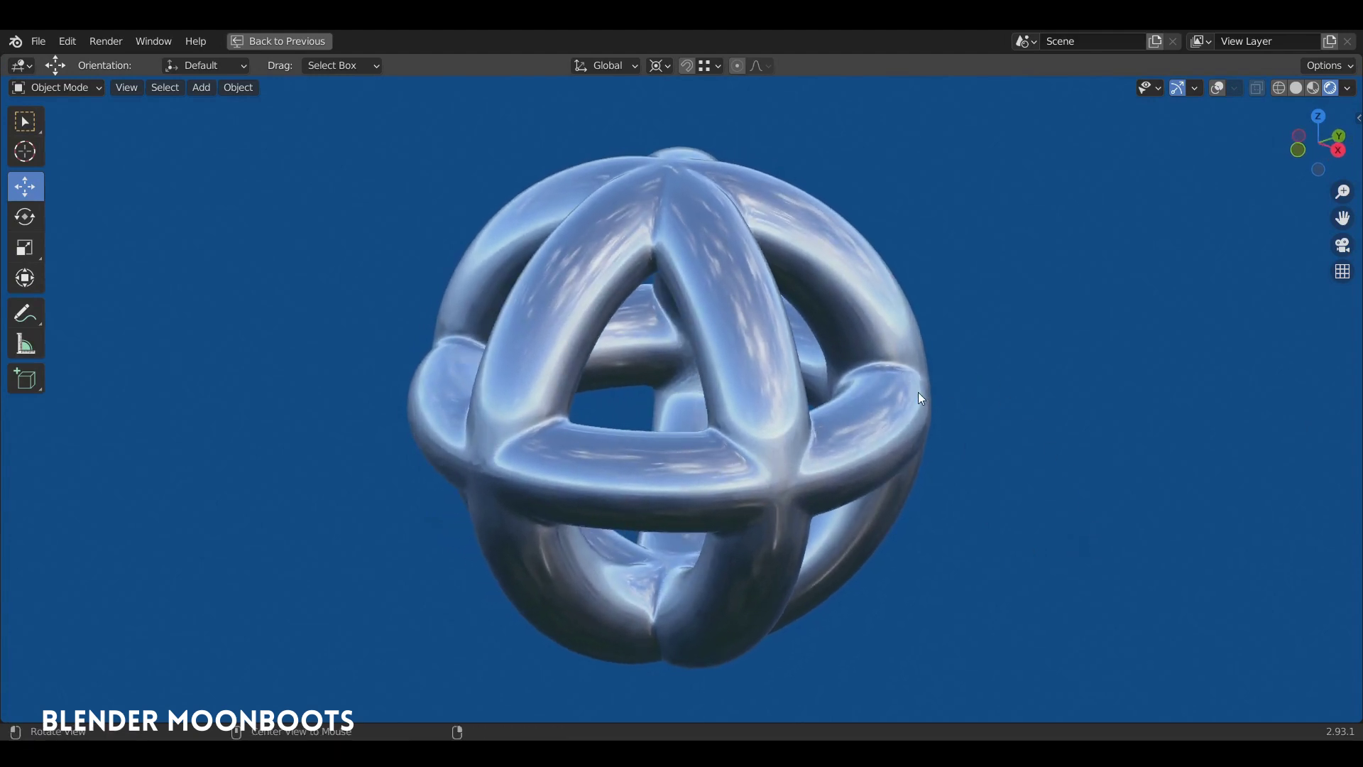